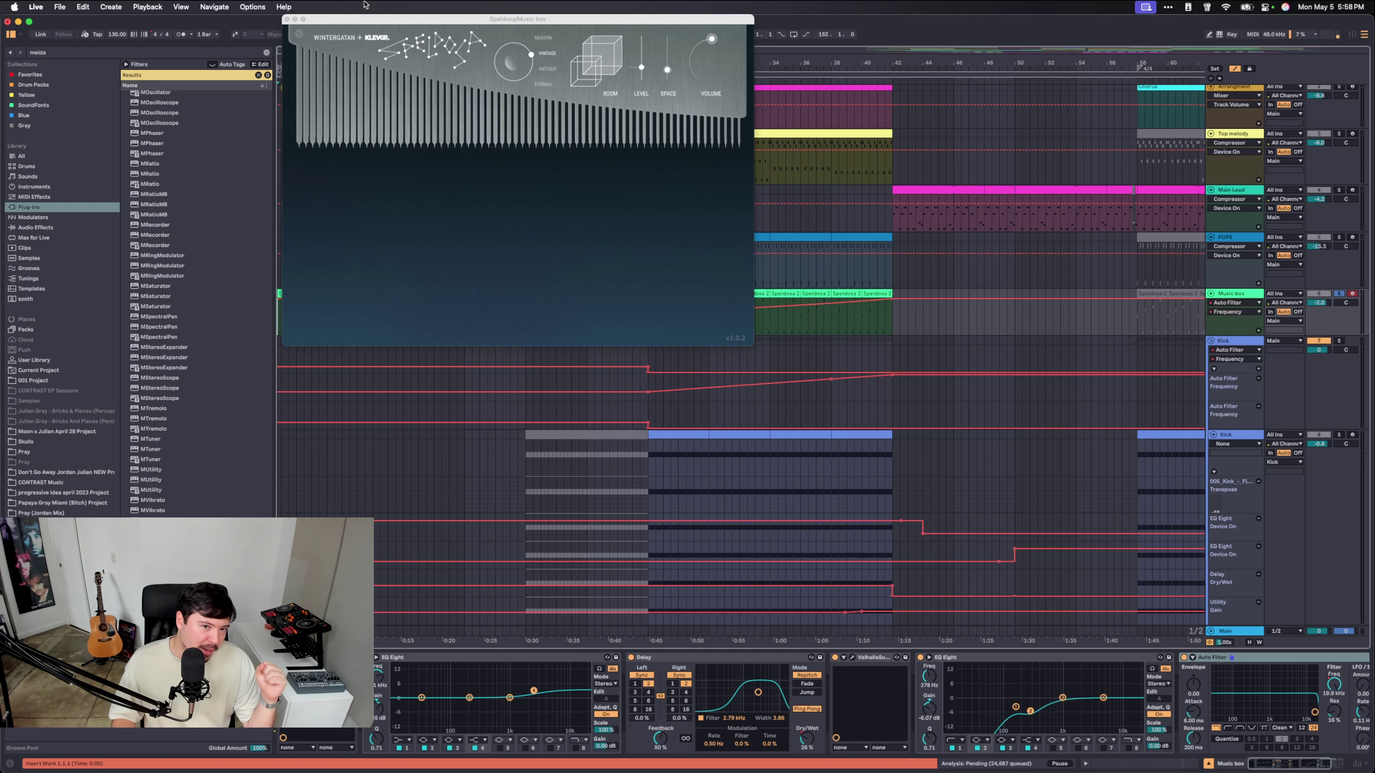
Reposition the Speldosa instrument window to uncover the Music box clips and play back the Music box track.
left_click_drag(368, 20, 369, 240)
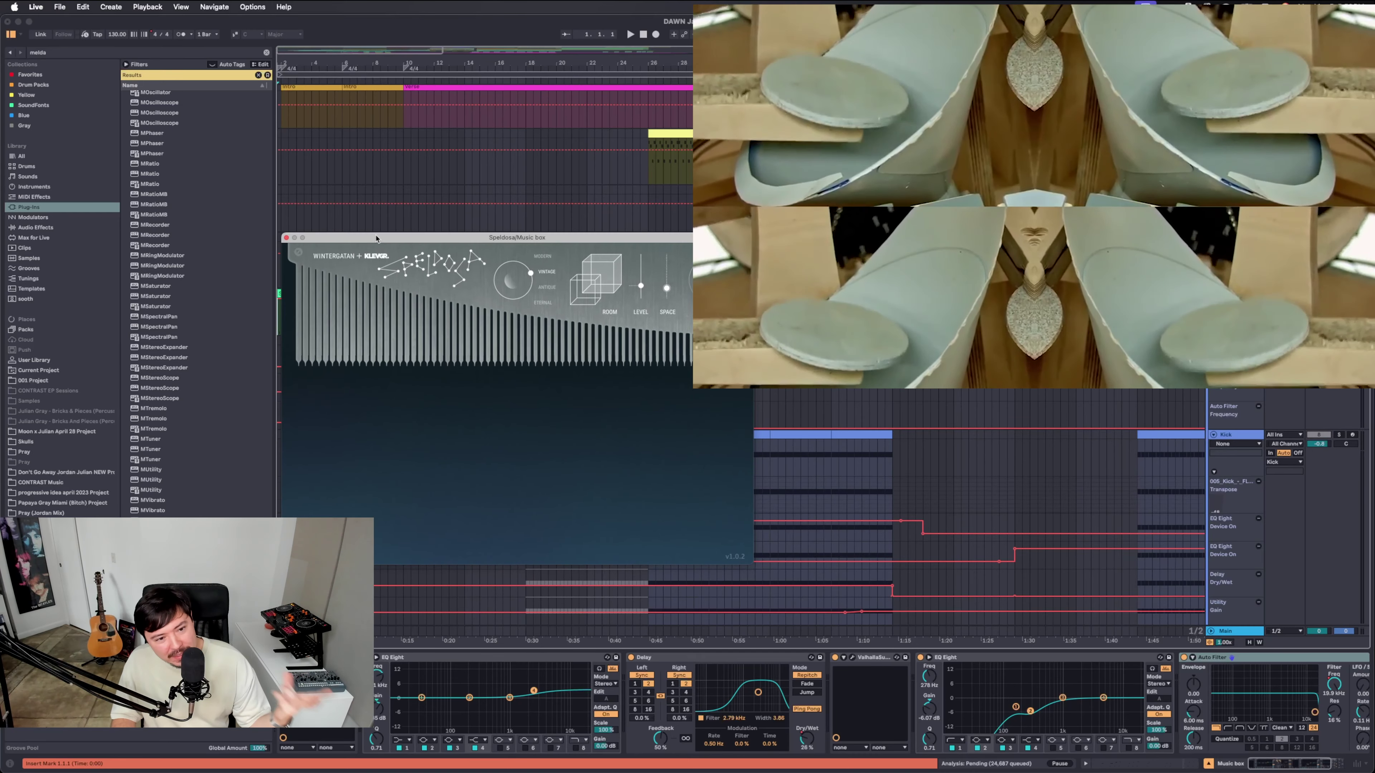
left_click_drag(376, 237, 375, 235)
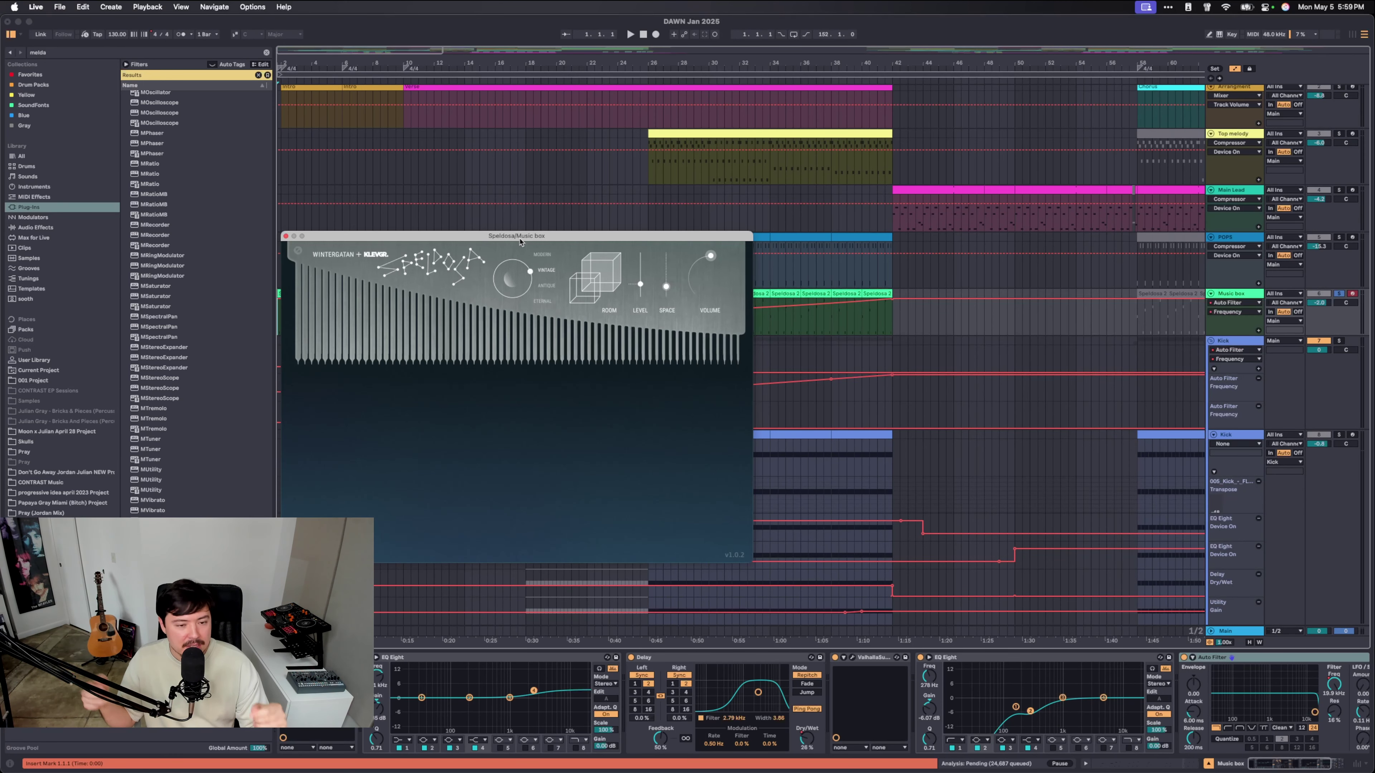
left_click_drag(520, 242, 566, 366)
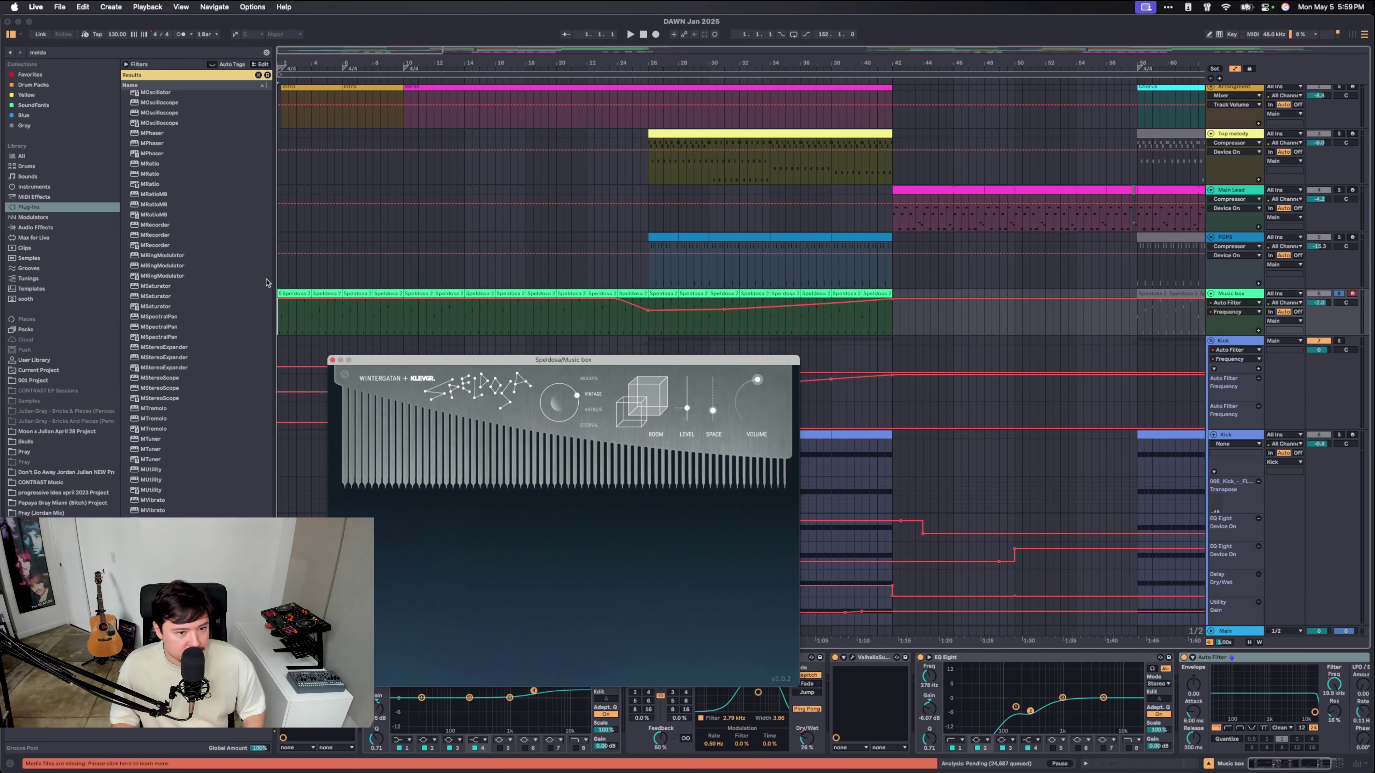
key("space")
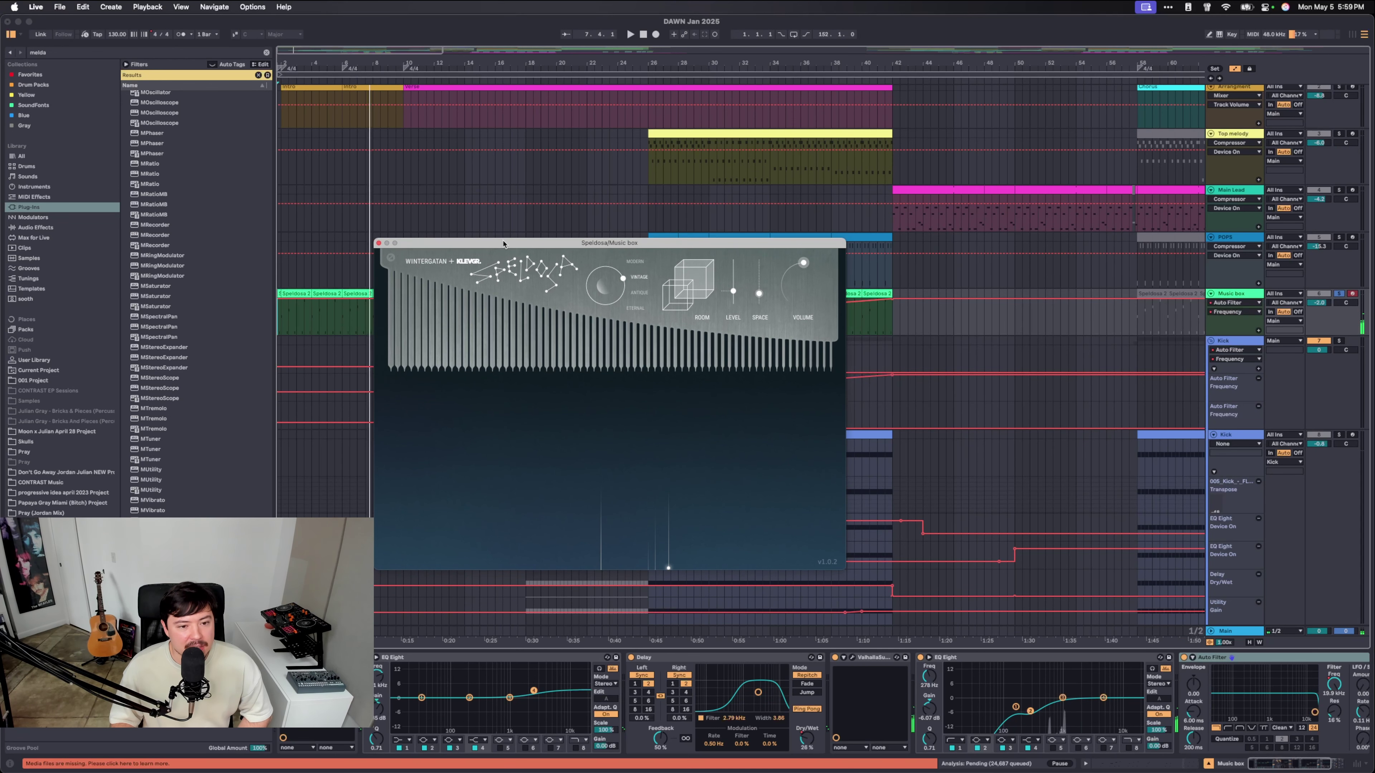
left_click_drag(503, 256, 537, 225)
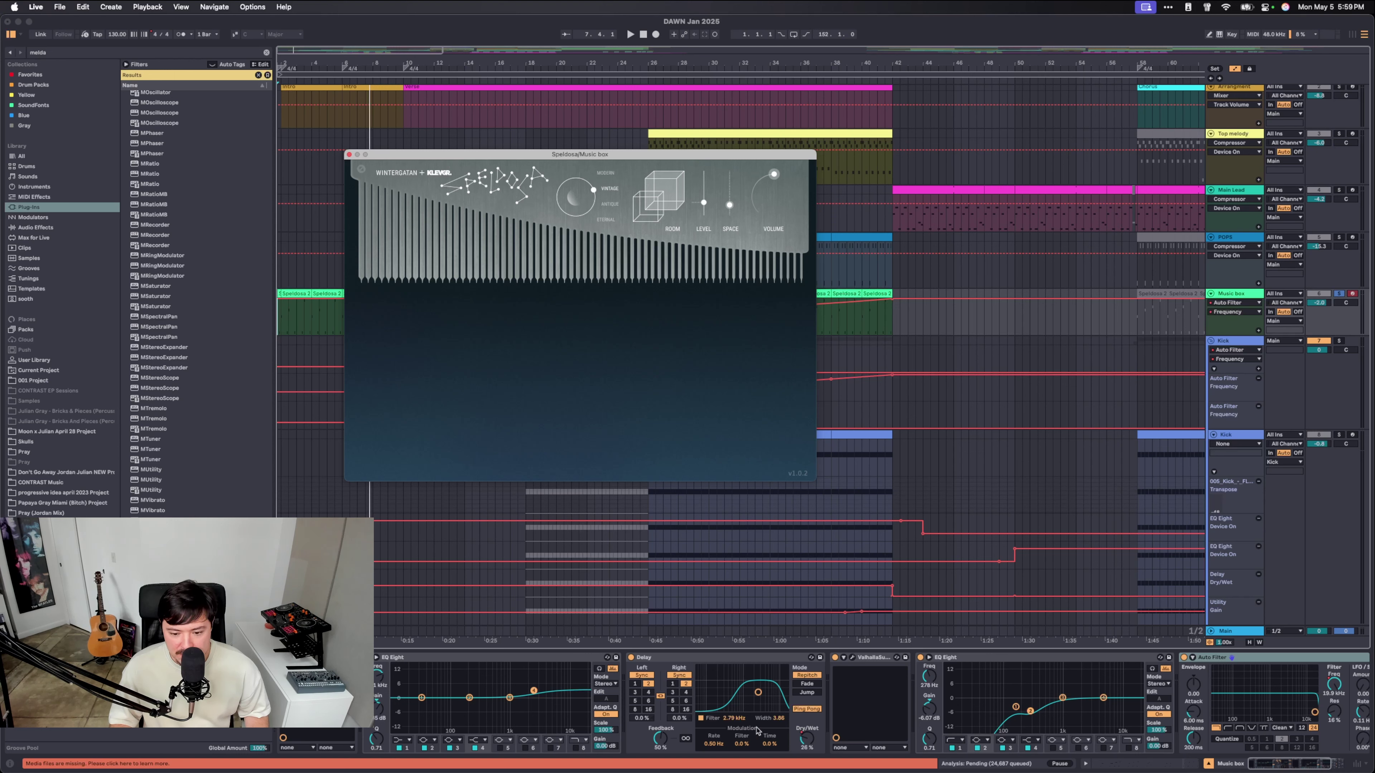
Show the ValhallaSupermassive reverb on the Music box track, then examine the EQ Eight that follows it in the device chain.
left_click(852, 659)
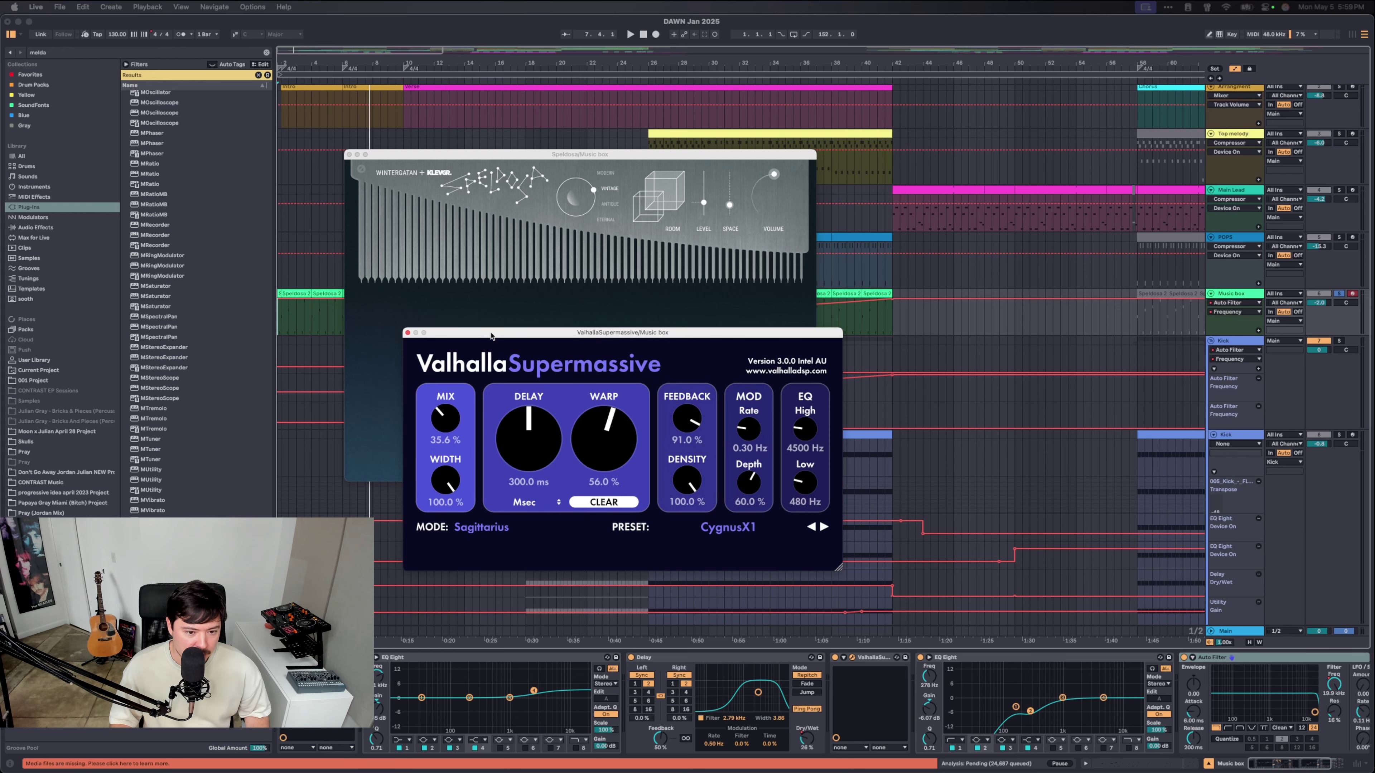
left_click_drag(491, 327, 449, 351)
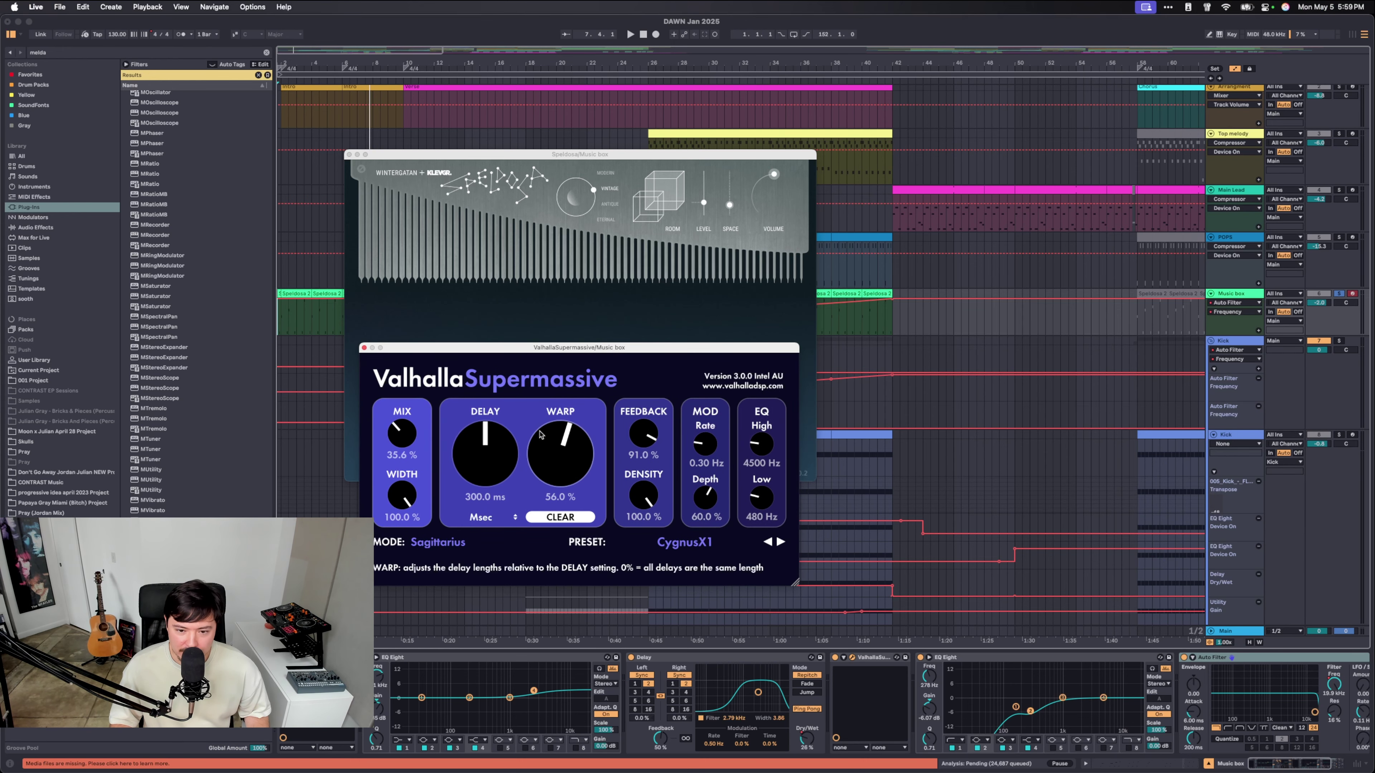
left_click_drag(578, 351, 581, 346)
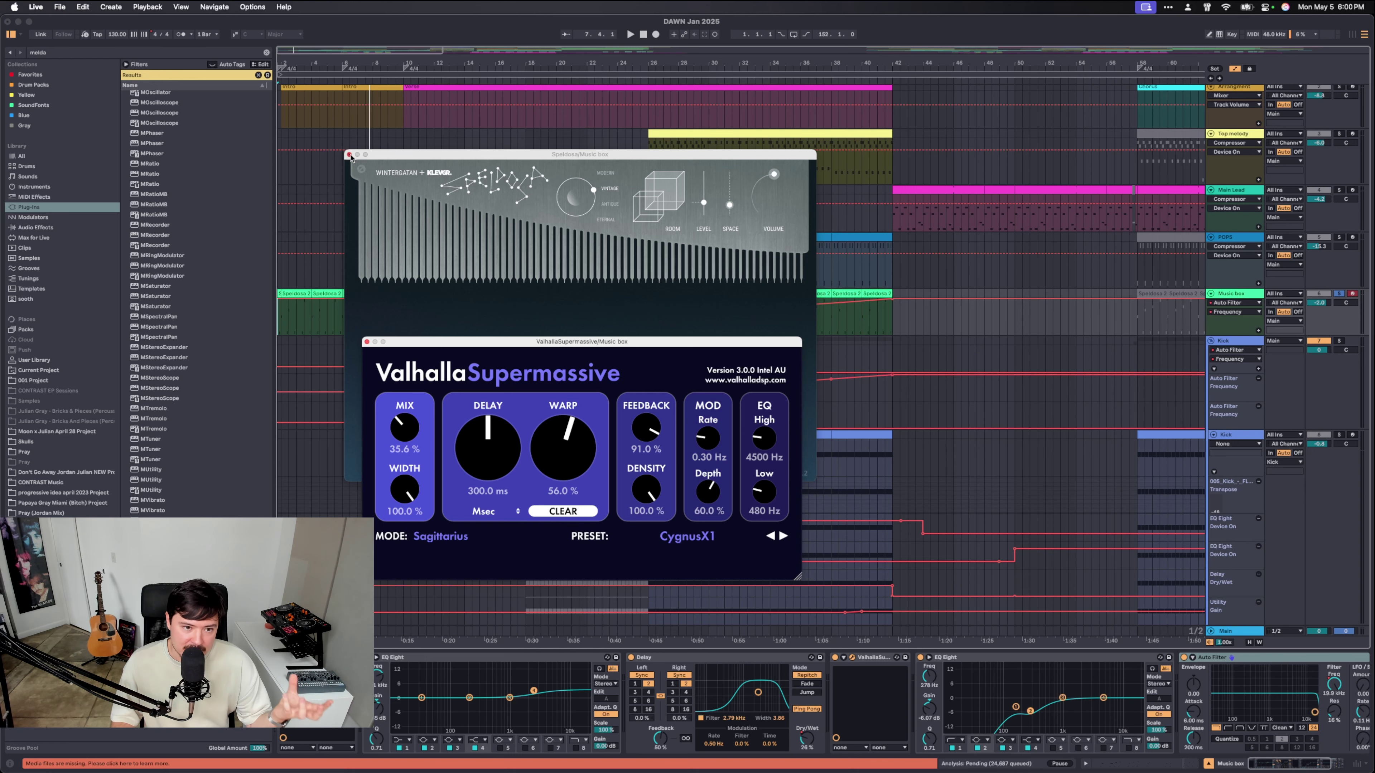
left_click(1150, 687)
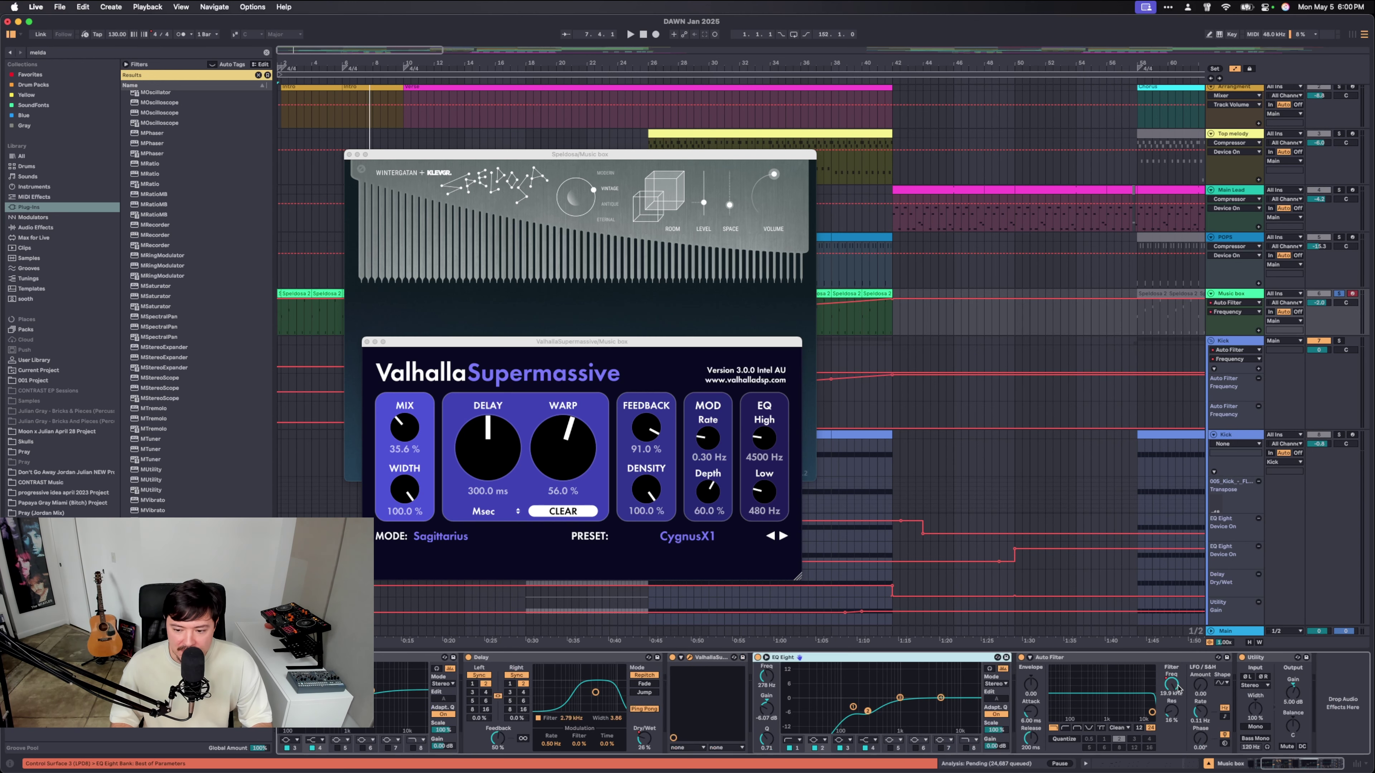
Play the Music box section leading into bar 26 and follow its Auto Filter frequency automation.
left_click(481, 227)
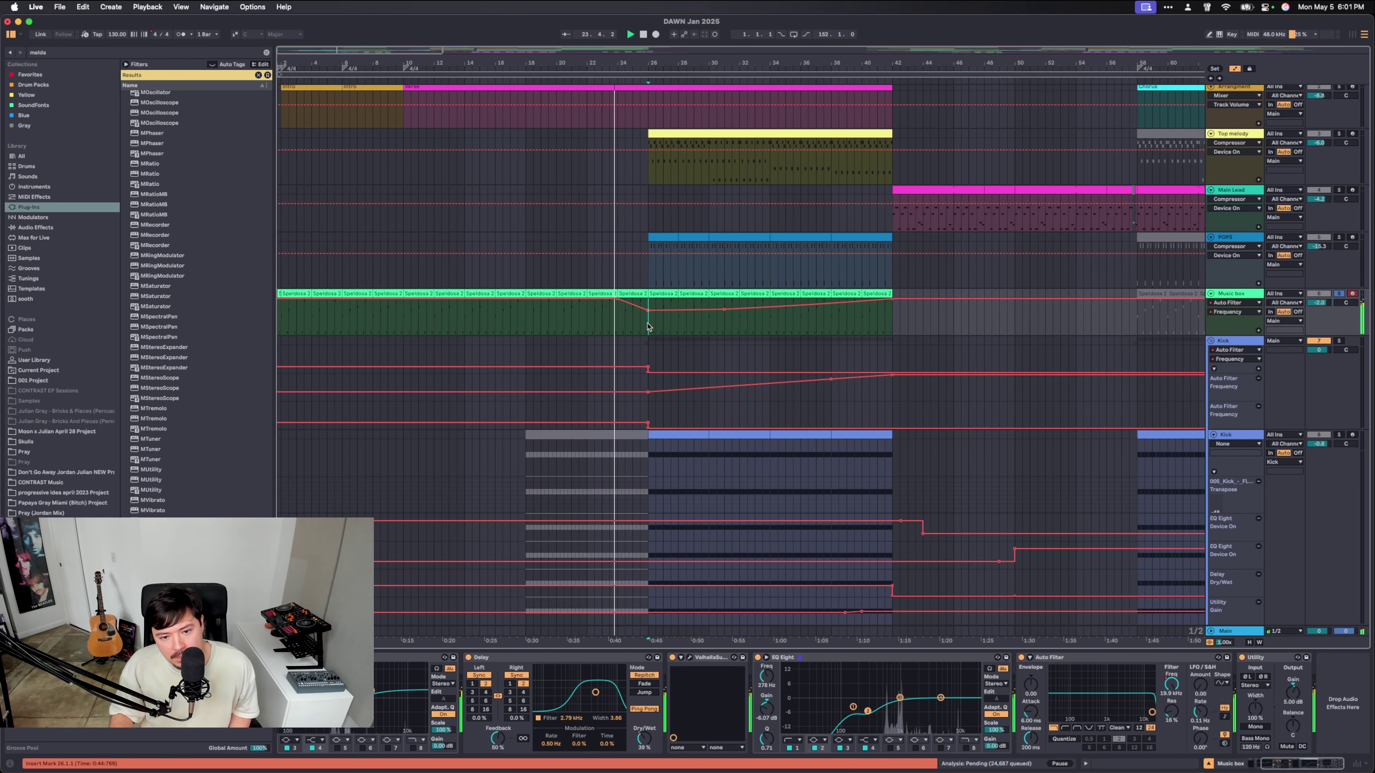
scroll(647, 327, "right", 3)
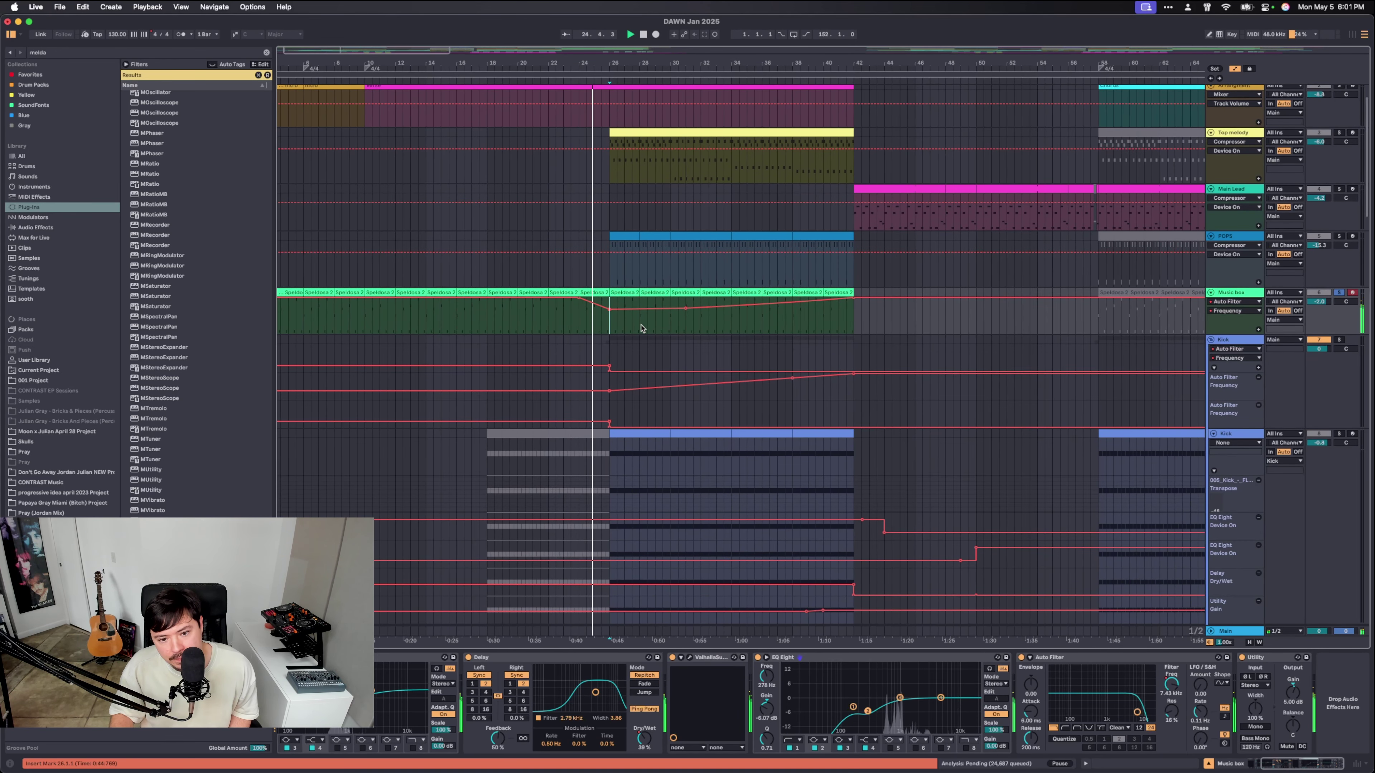
scroll(642, 328, "right", 2)
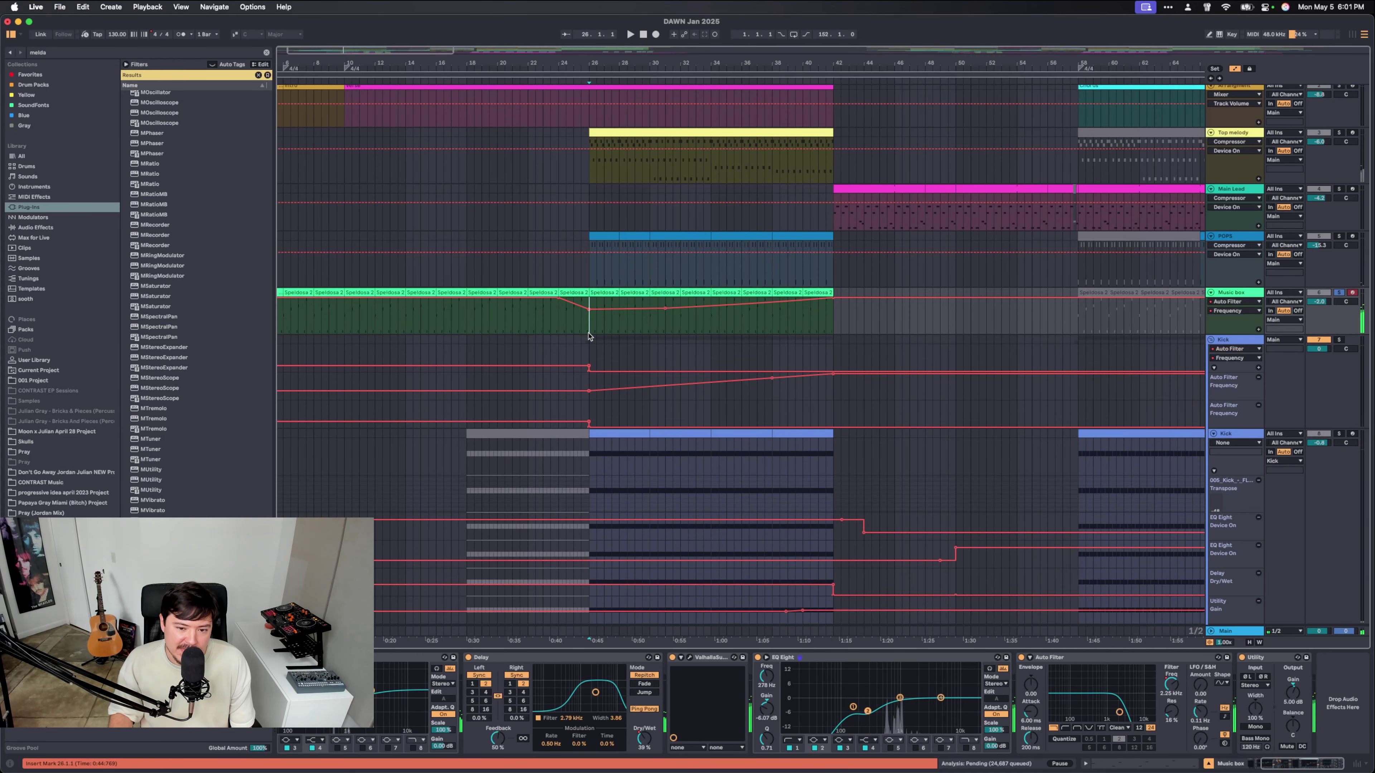
Look through the arrangement from the top melody tracks down to the Pipe organ, string and low tracks.
scroll(590, 336, "up", 2)
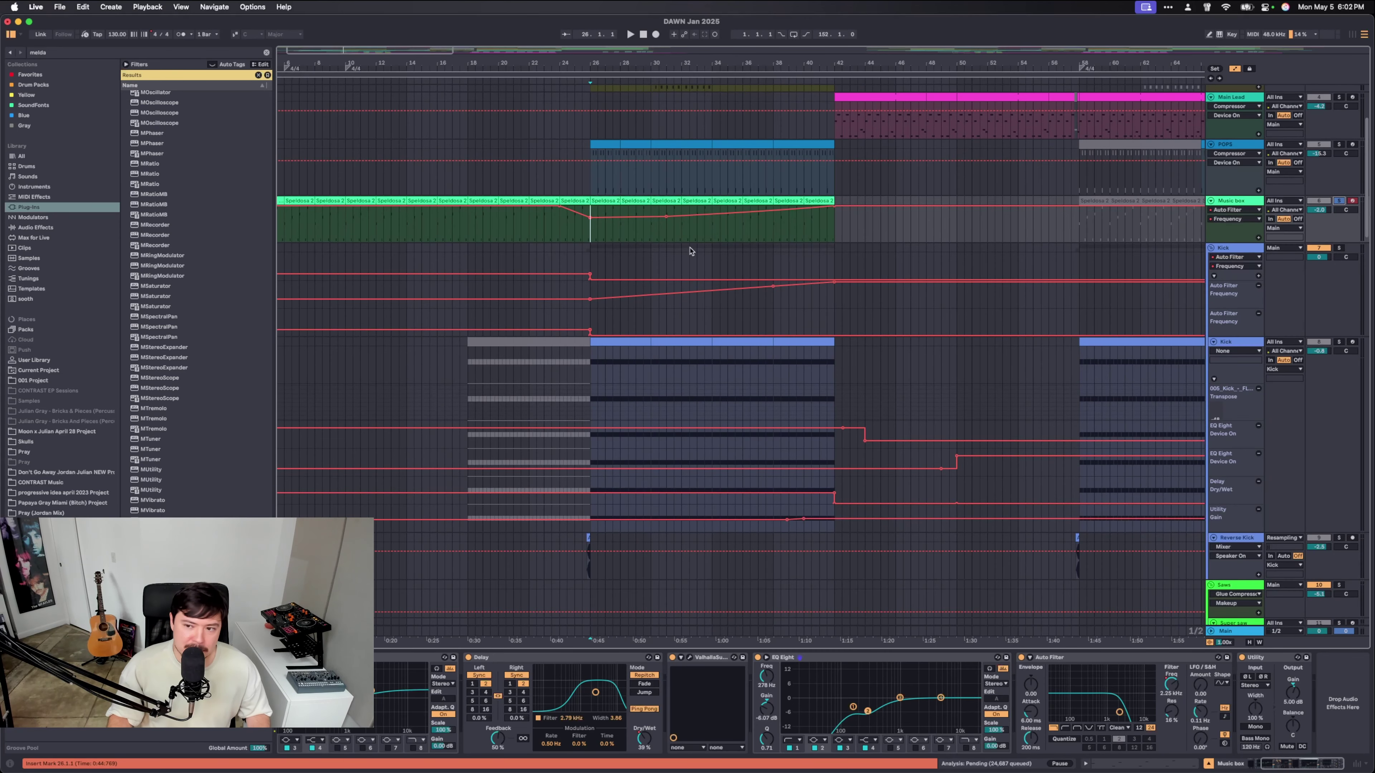
scroll(519, 244, "up", 3)
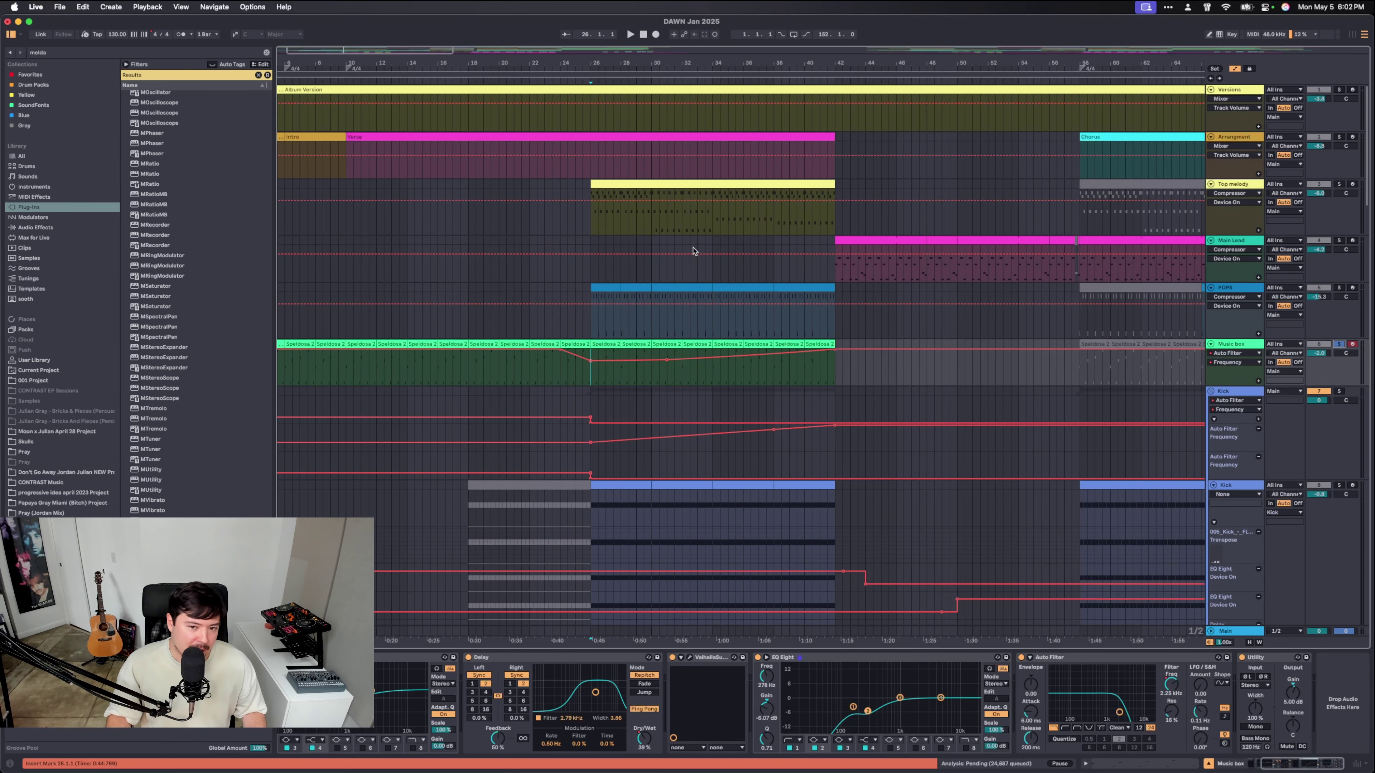
scroll(520, 244, "down", 15)
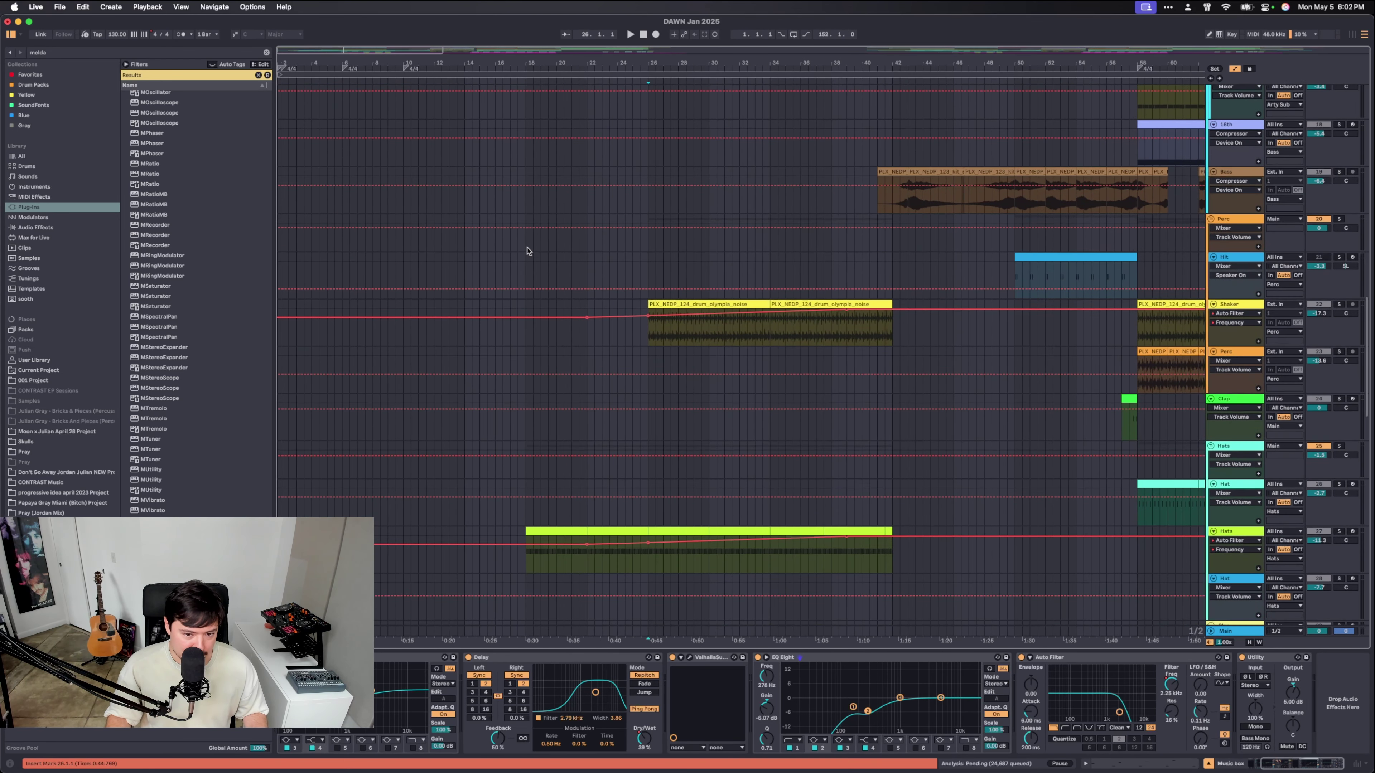
scroll(528, 250, "down", 10)
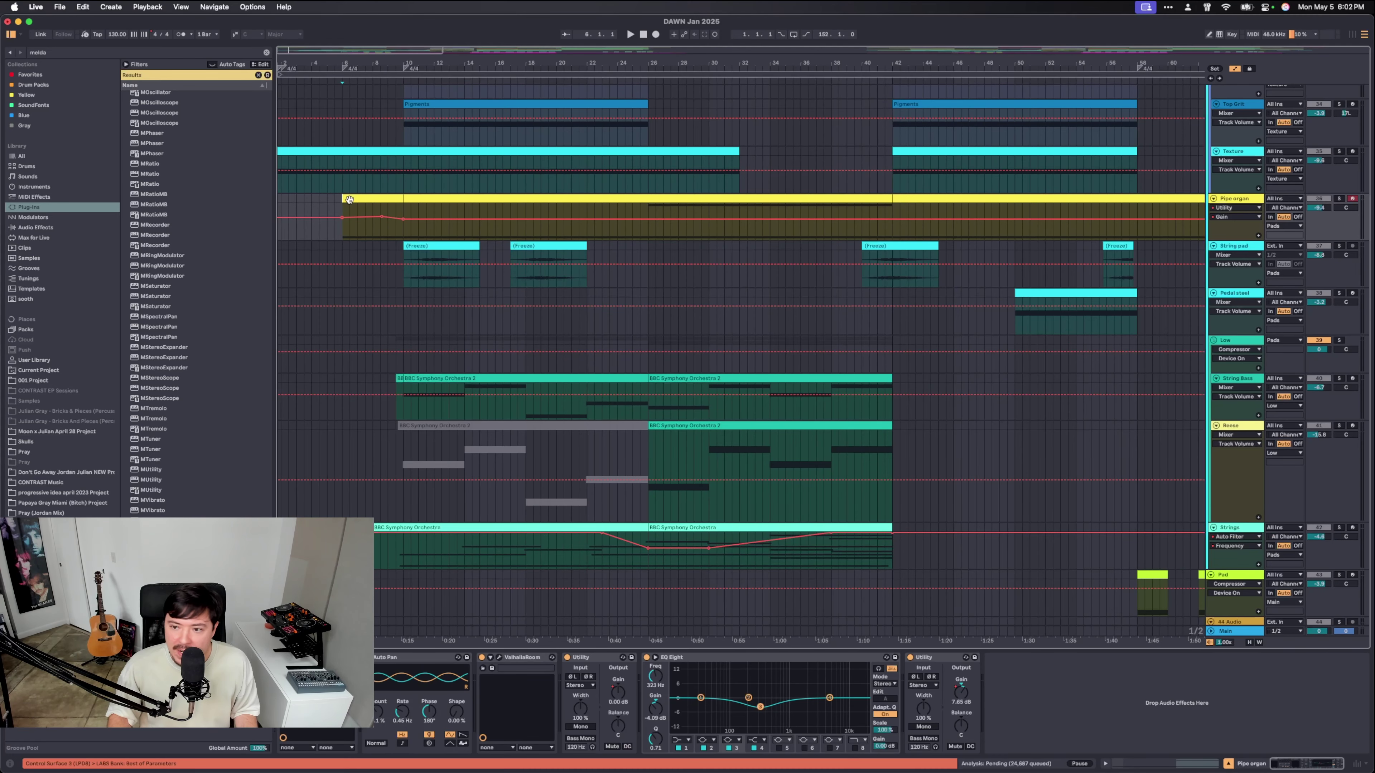
left_click_drag(412, 224, 411, 227)
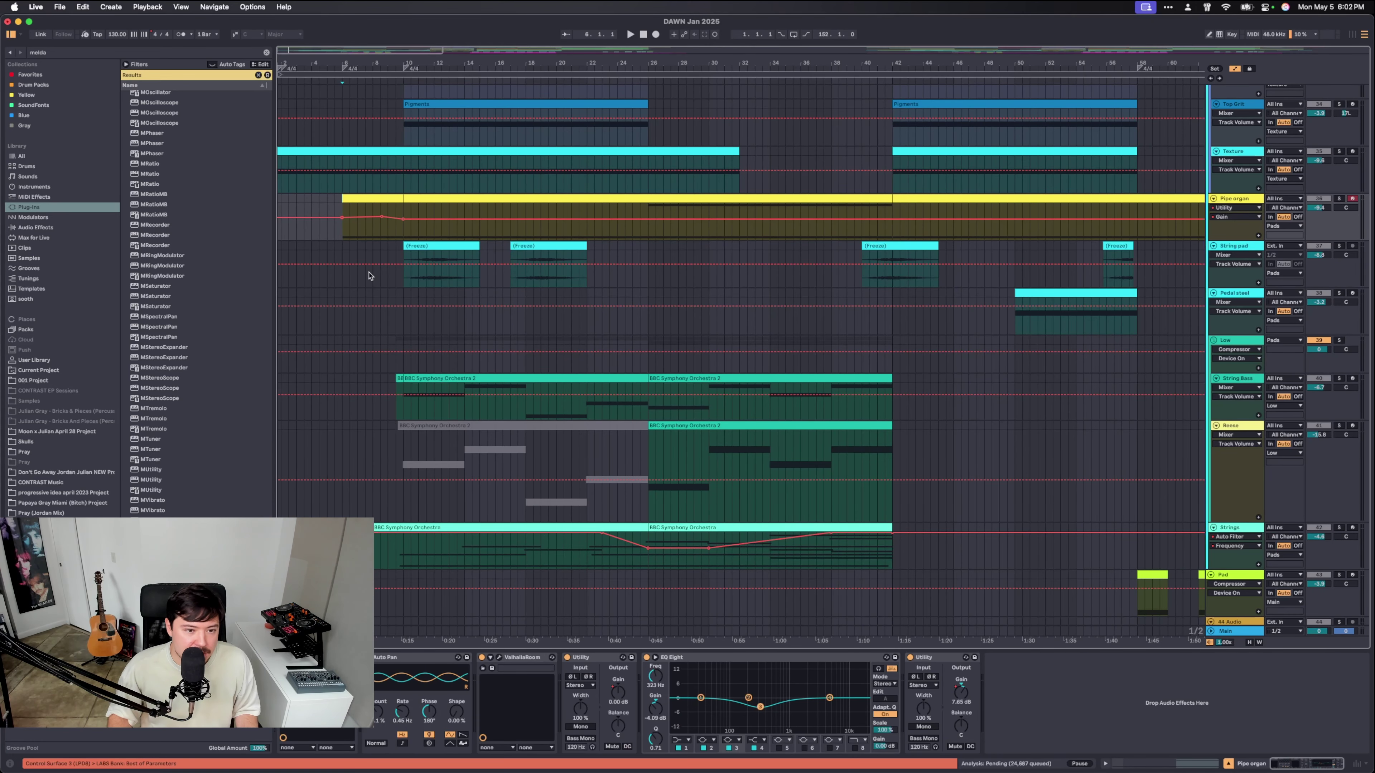
scroll(390, 314, "down", 2)
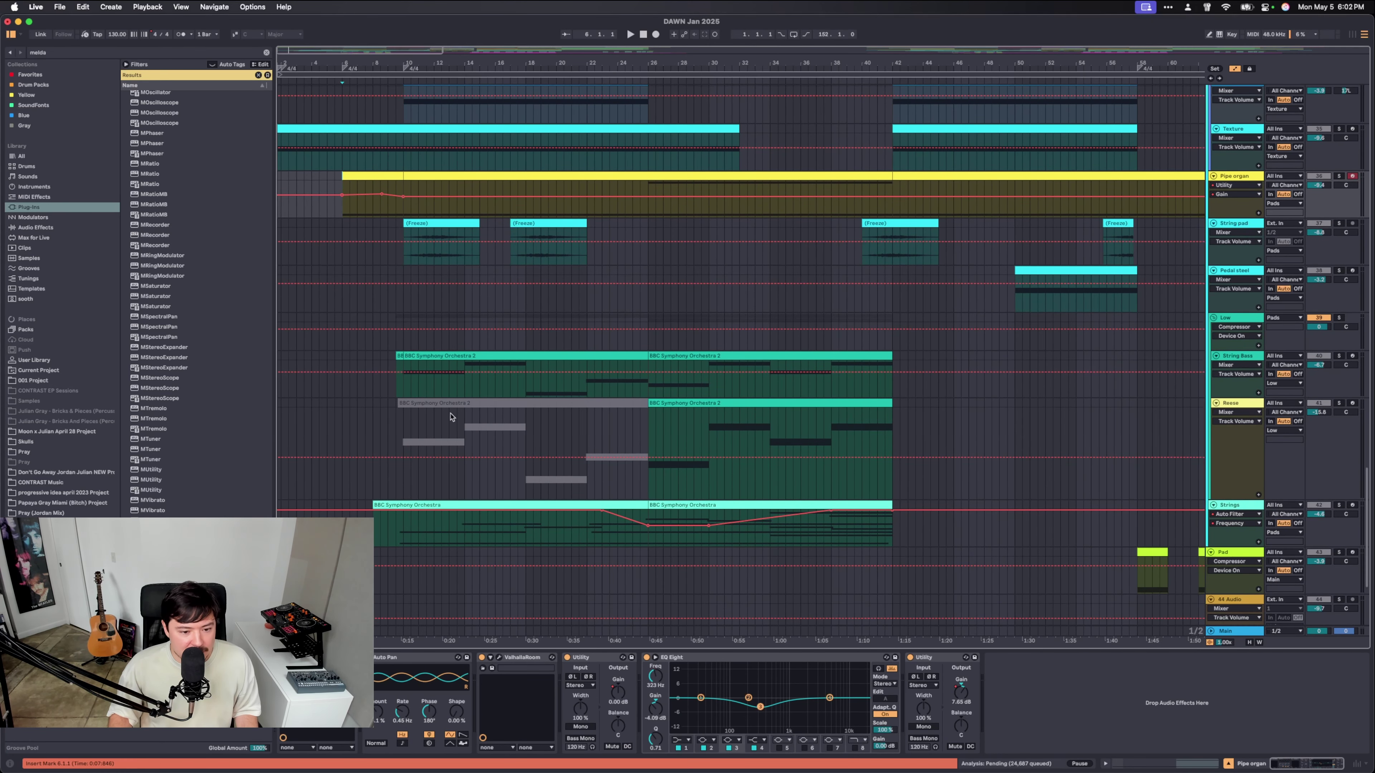
scroll(442, 466, "up", 10)
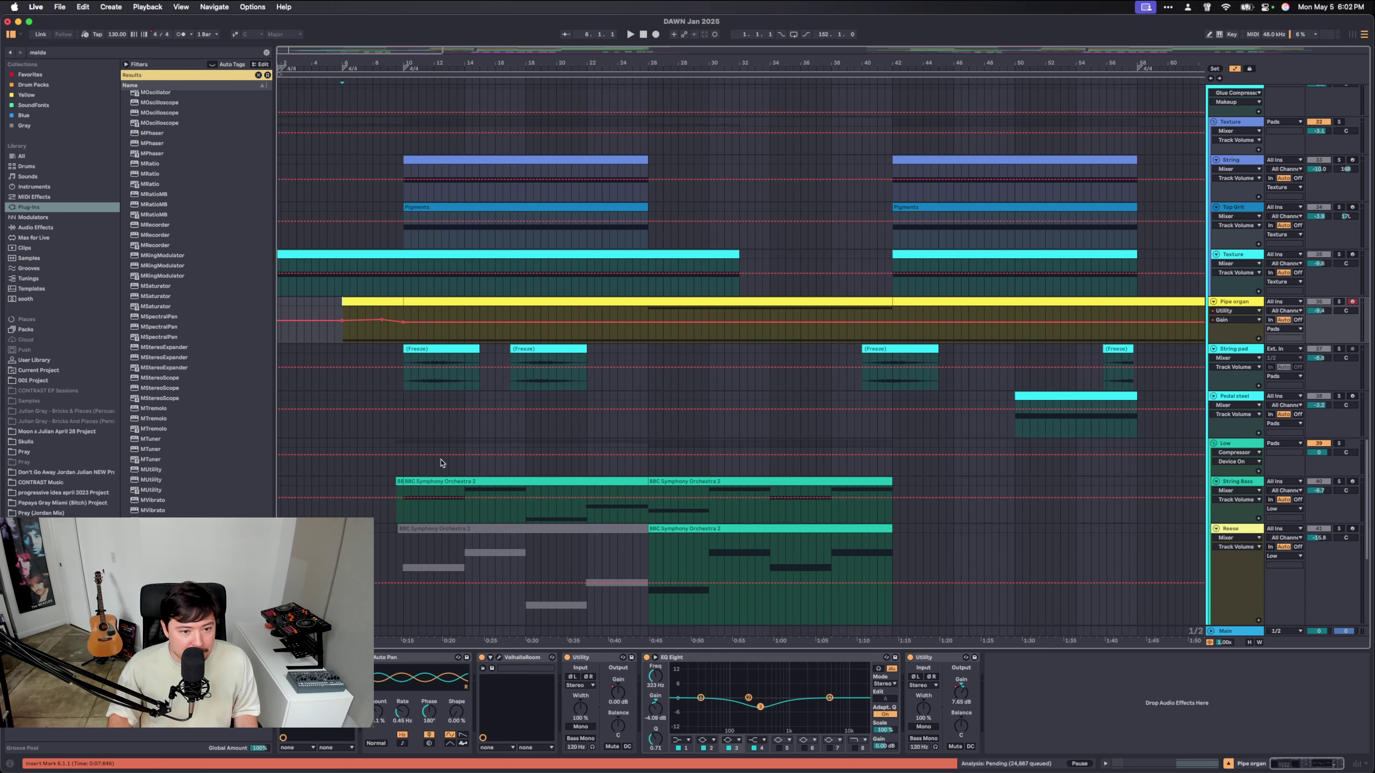
Select the opening Texture clip and the Pipe organ range from bar 6 to 10, and solo the Pads group.
left_click(384, 257)
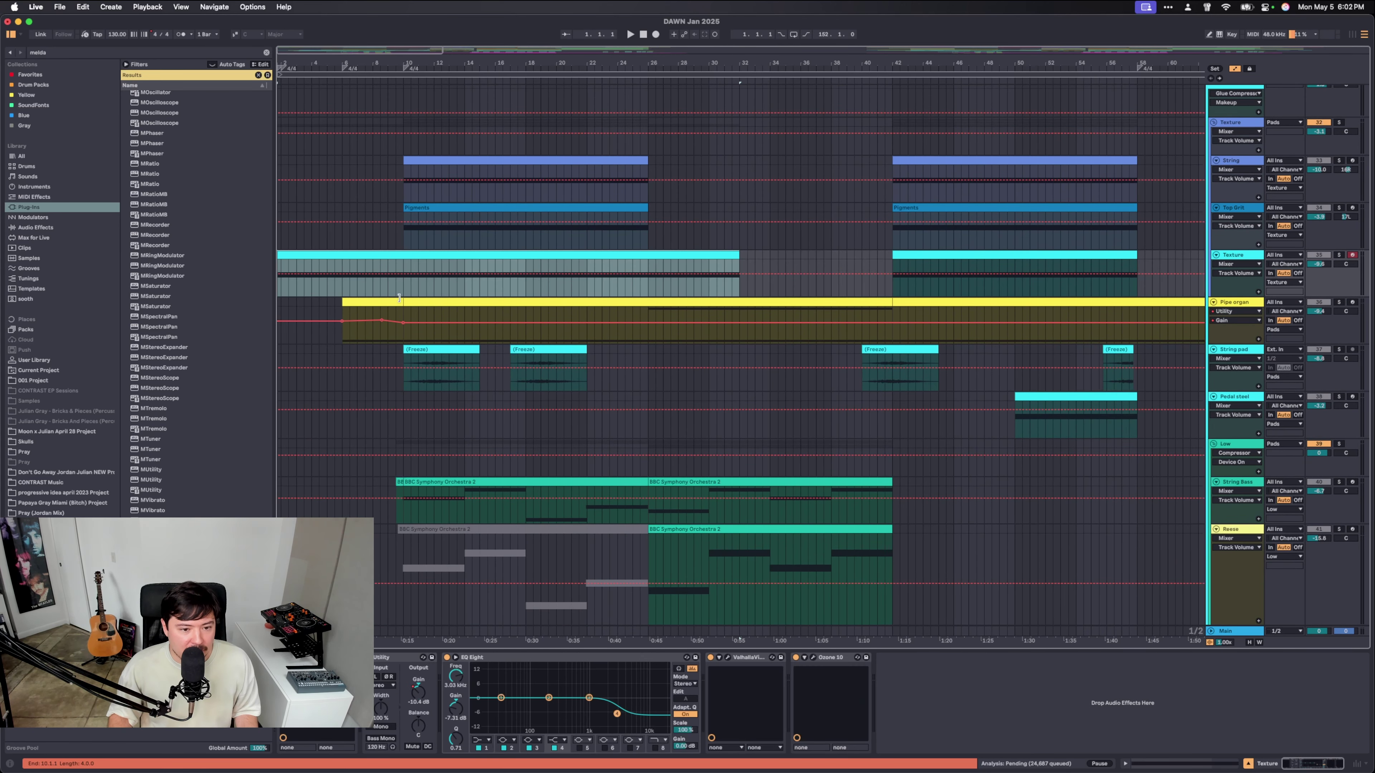
left_click_drag(343, 303, 399, 299)
scroll(1339, 329, "up", 10)
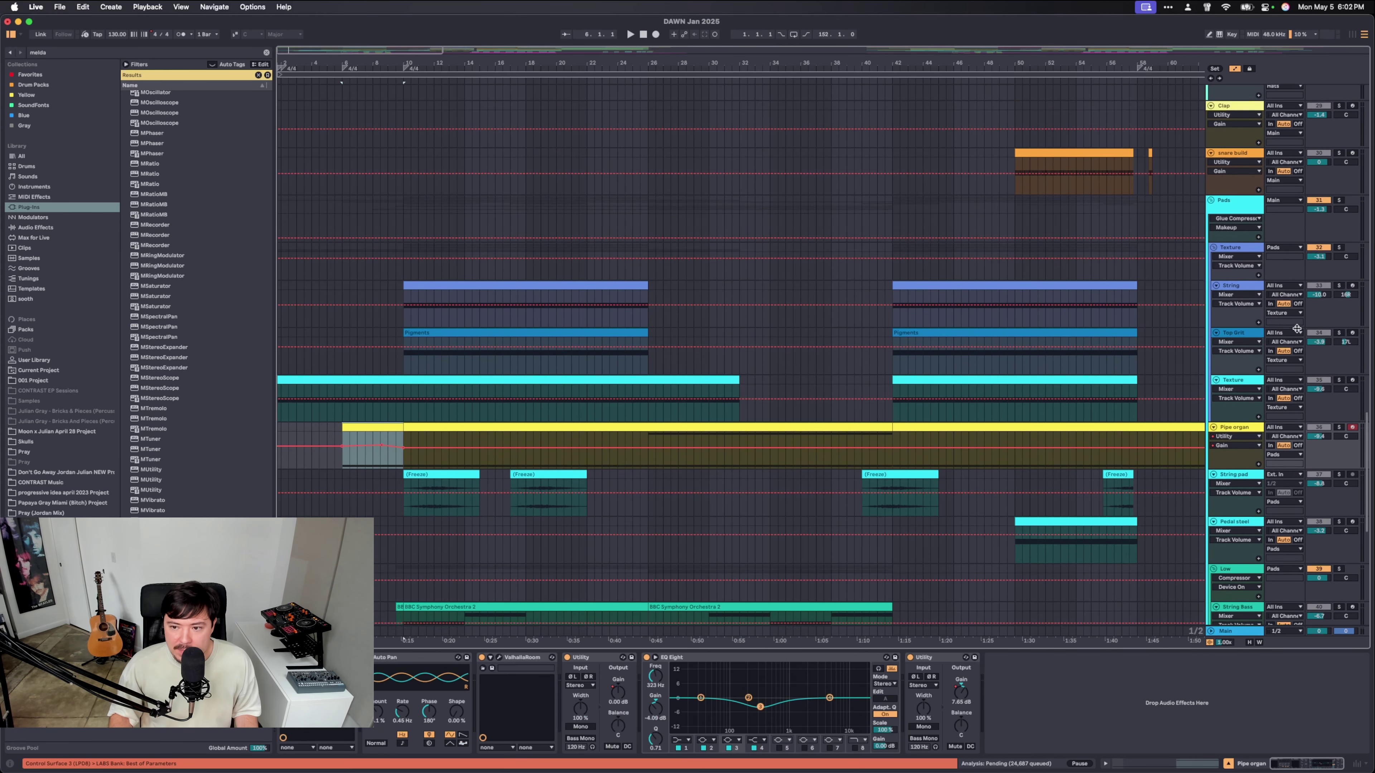
left_click(1340, 204)
Play the opening Texture clip and show its Kontakt 7 instrument window with the Kinetic Metal patch.
scroll(402, 293, "down", 4)
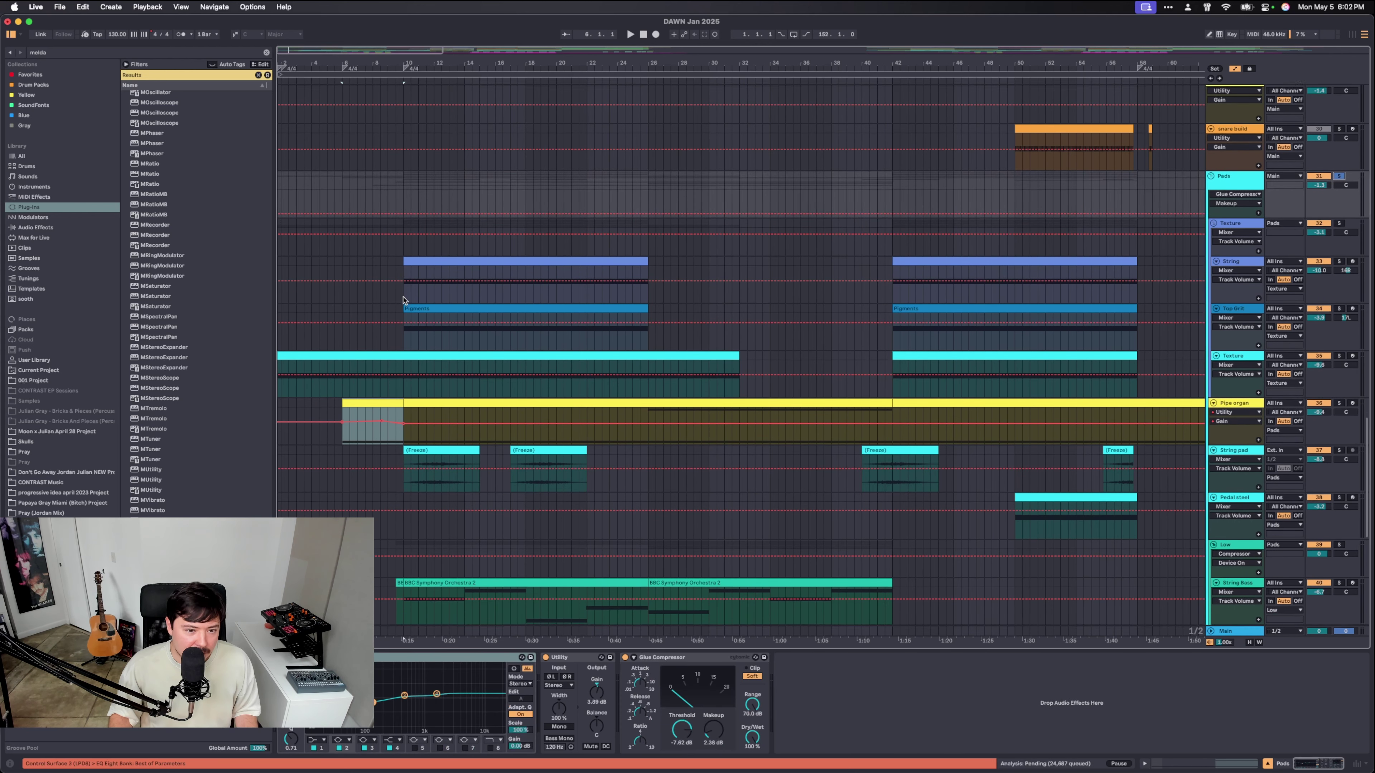
left_click(402, 235)
scroll(401, 237, "left", 1)
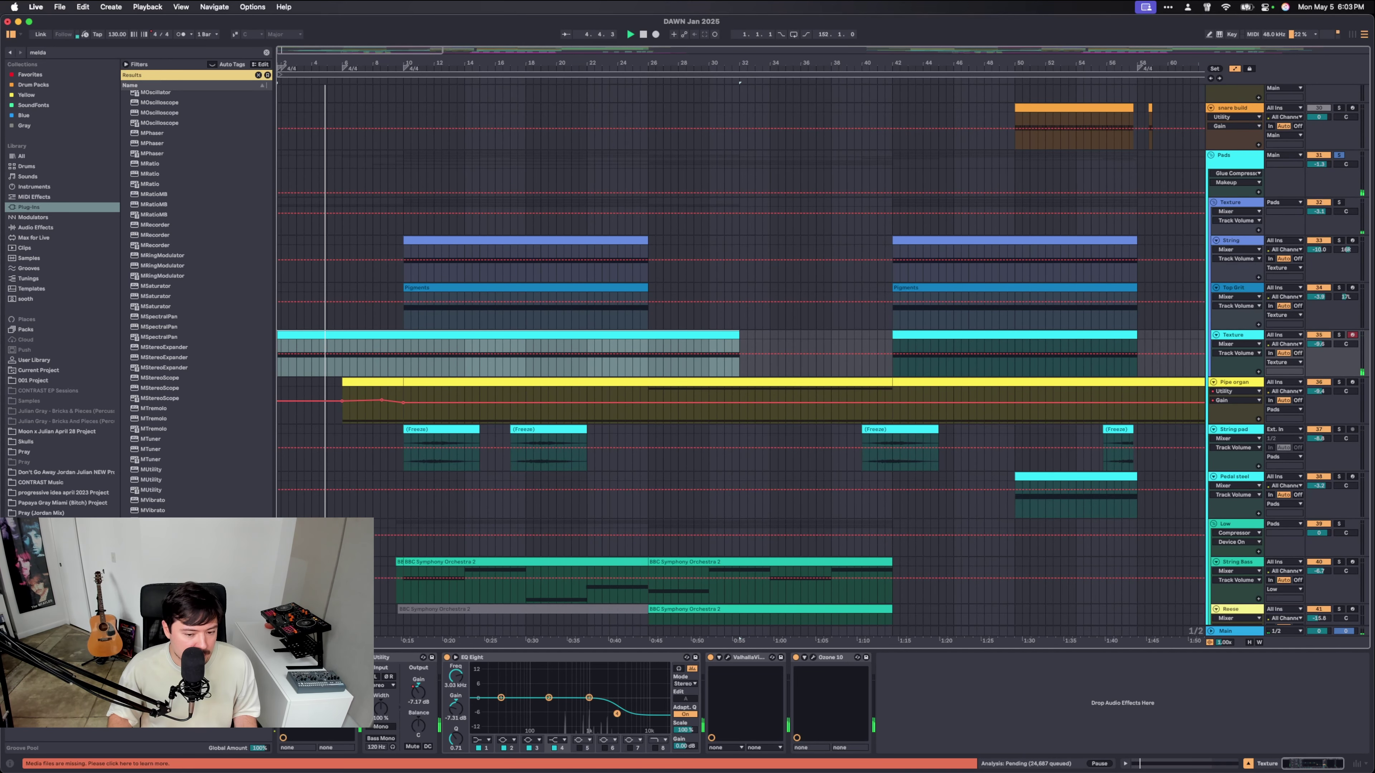
key("super+alt+p")
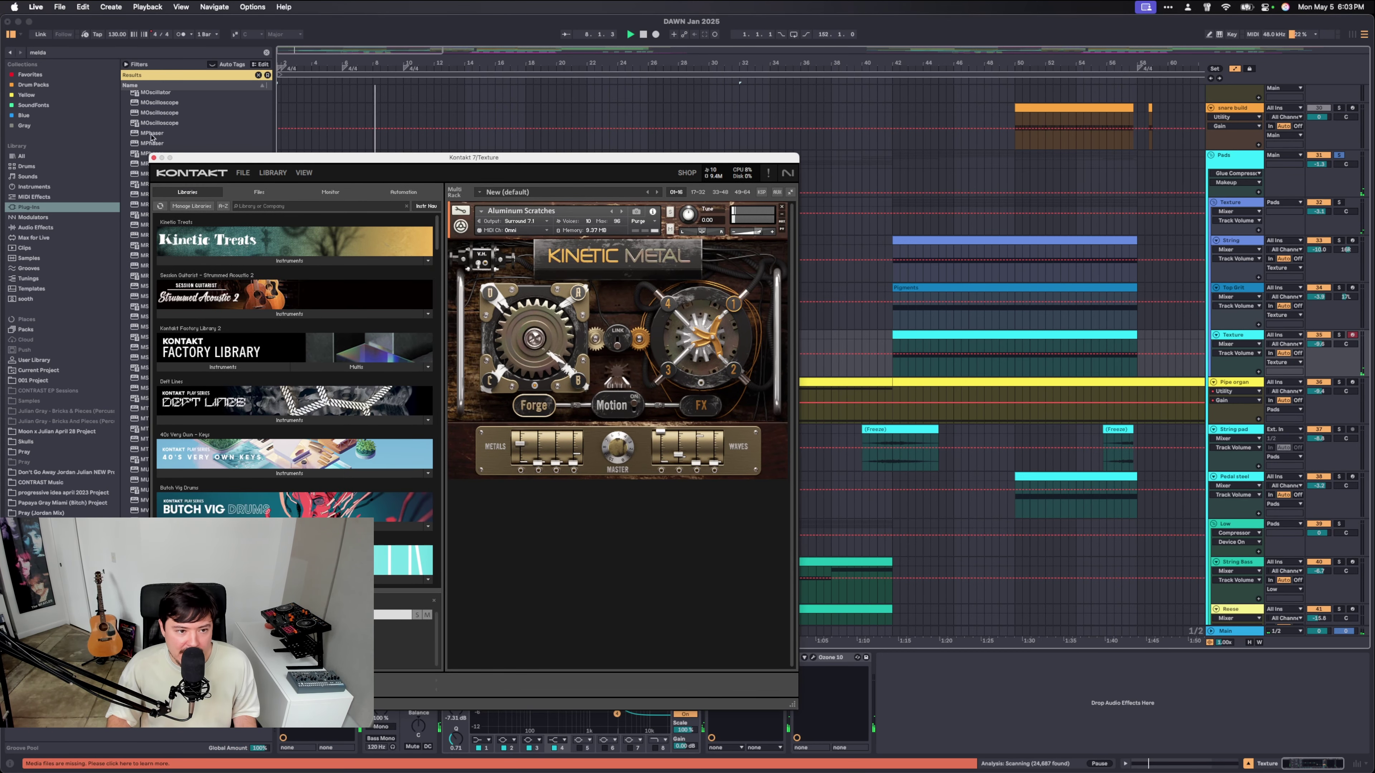
left_click_drag(220, 158, 349, 109)
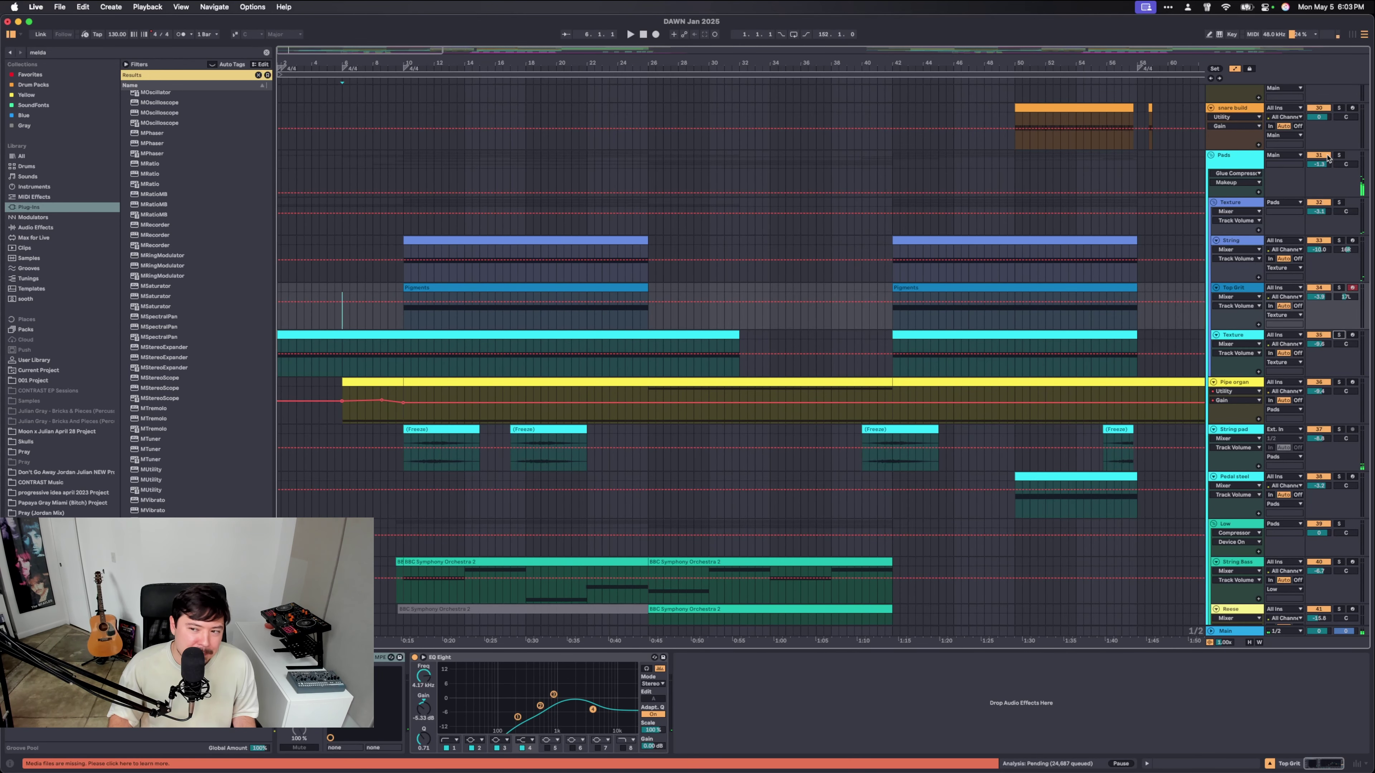
Solo the Pads group again, then narrow the solo to the Pipe organ track.
left_click(1337, 146)
left_click(1339, 155)
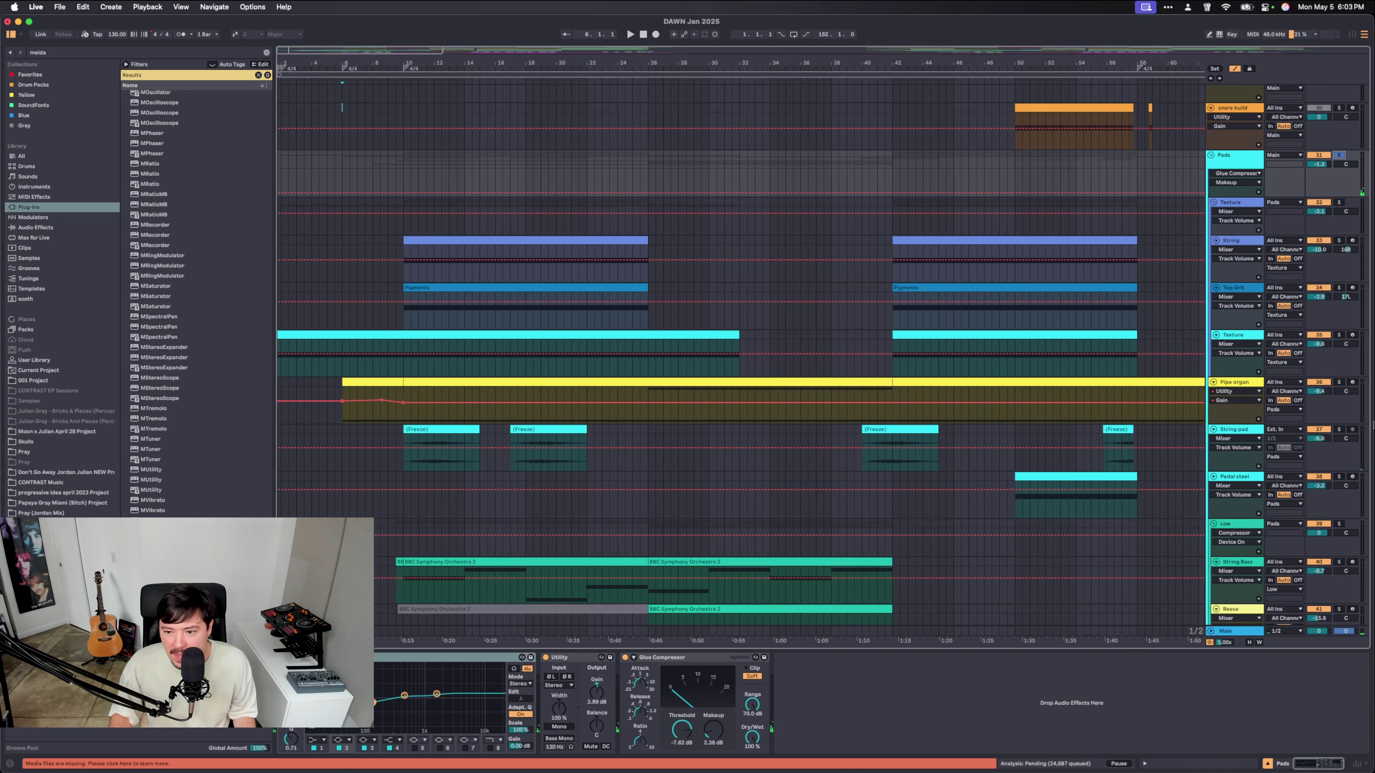
left_click(1339, 383)
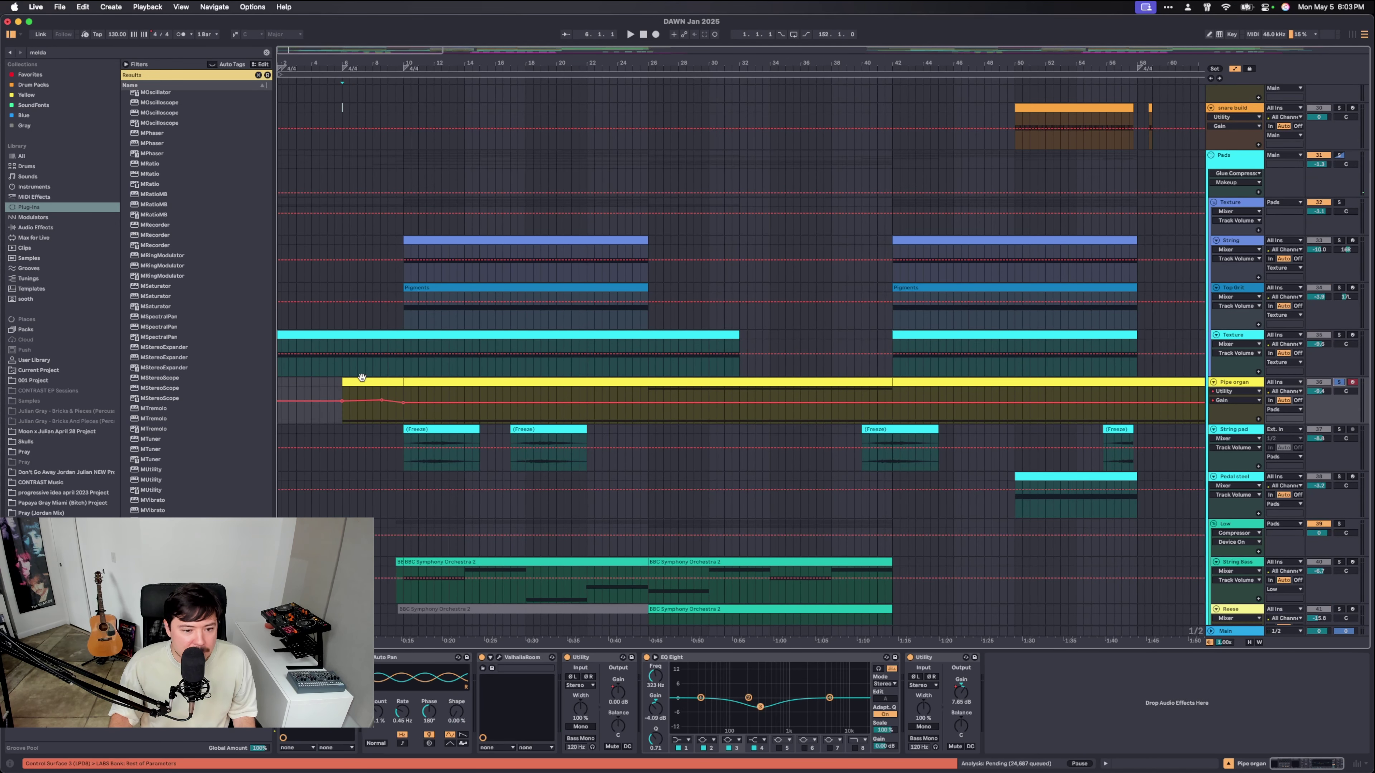
Open the Pipe organ track's LABS instrument, read through its error details and close the window.
left_click(359, 382)
key("super+alt+p")
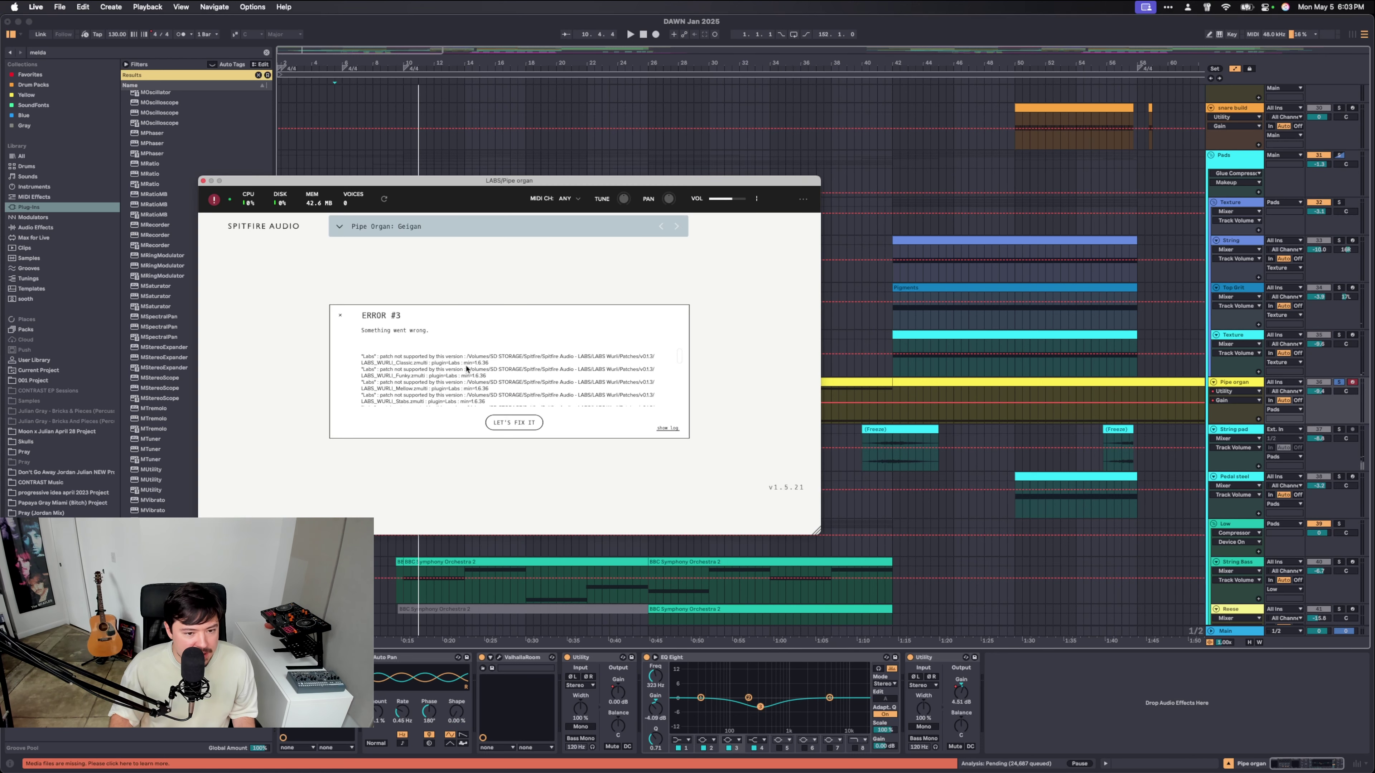
scroll(484, 380, "down", 10)
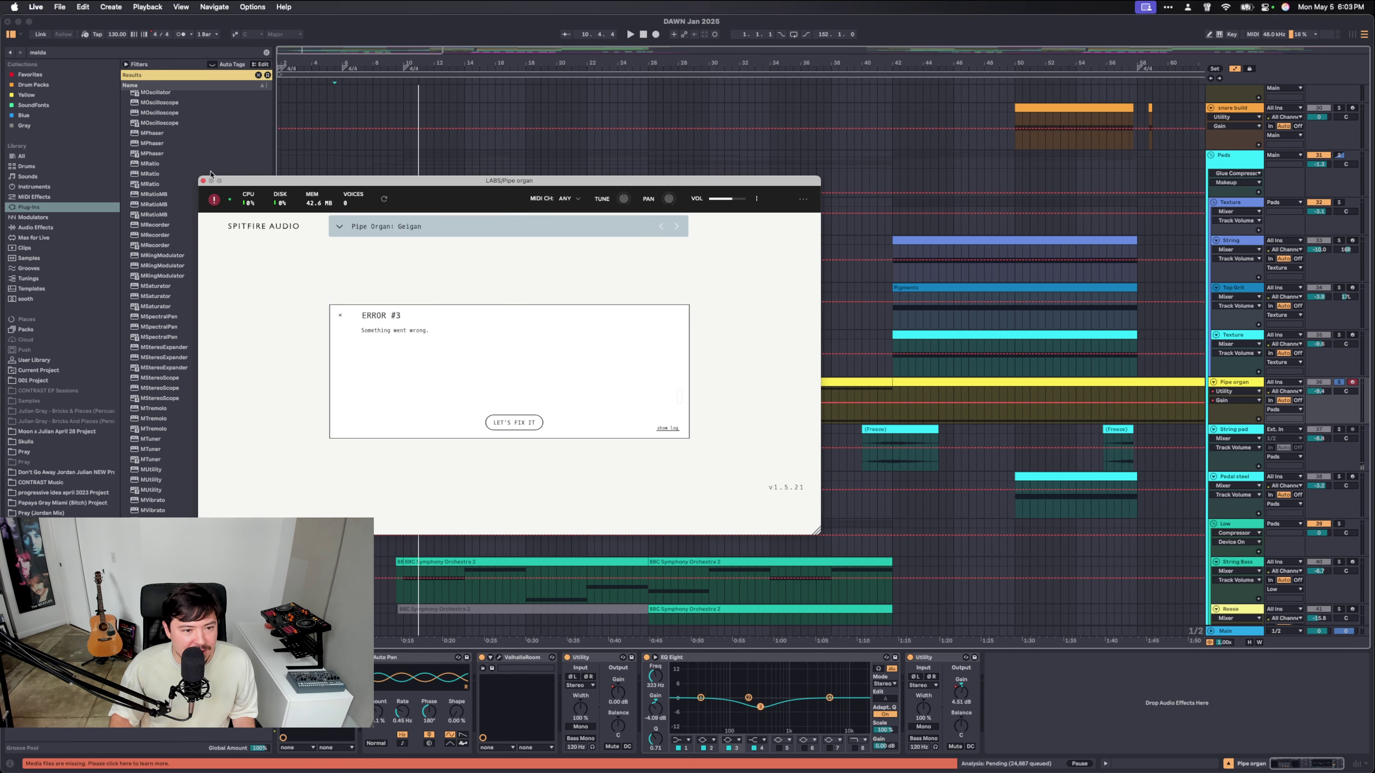
left_click(203, 180)
Examine the Utility gain automation at the start of the Pipe organ clip by selecting bars 6 to 10.
left_click(342, 370)
left_click(342, 381)
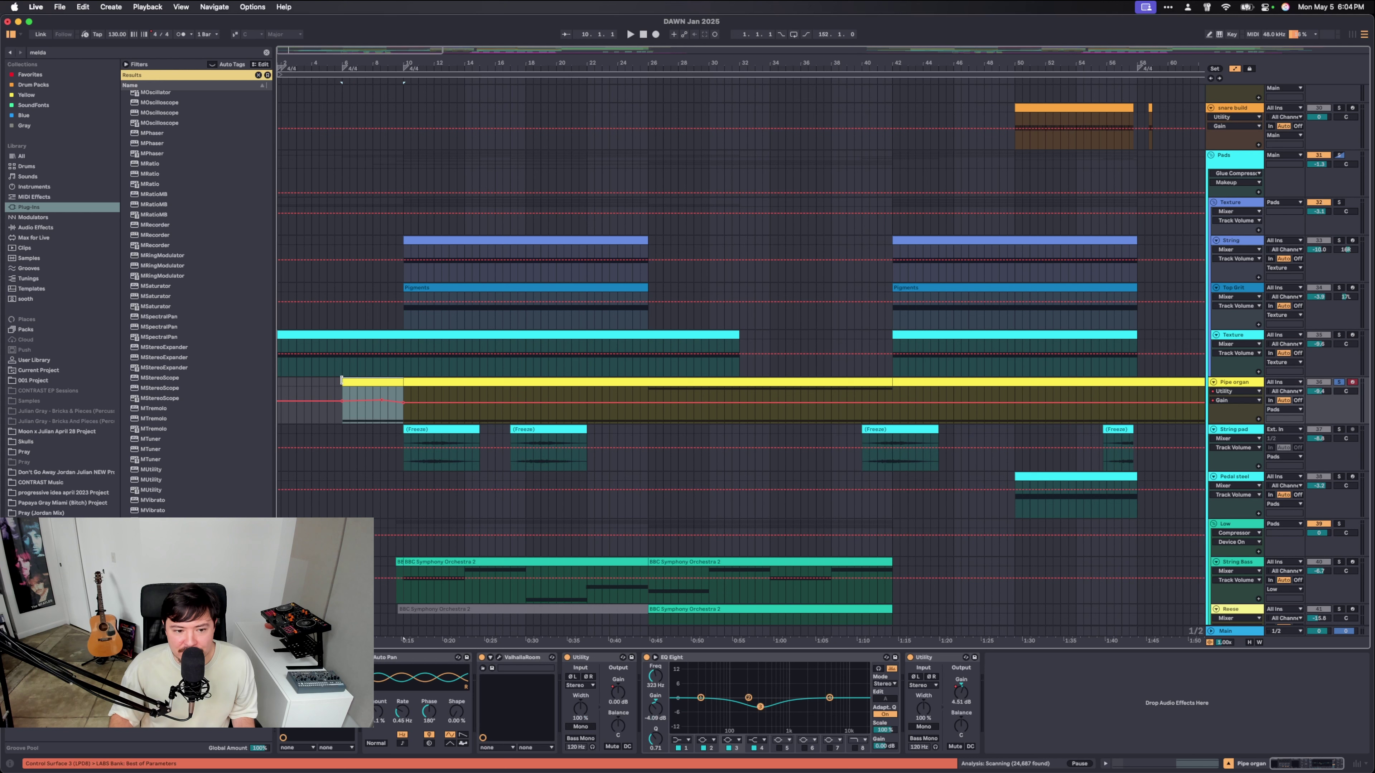
left_click(340, 384)
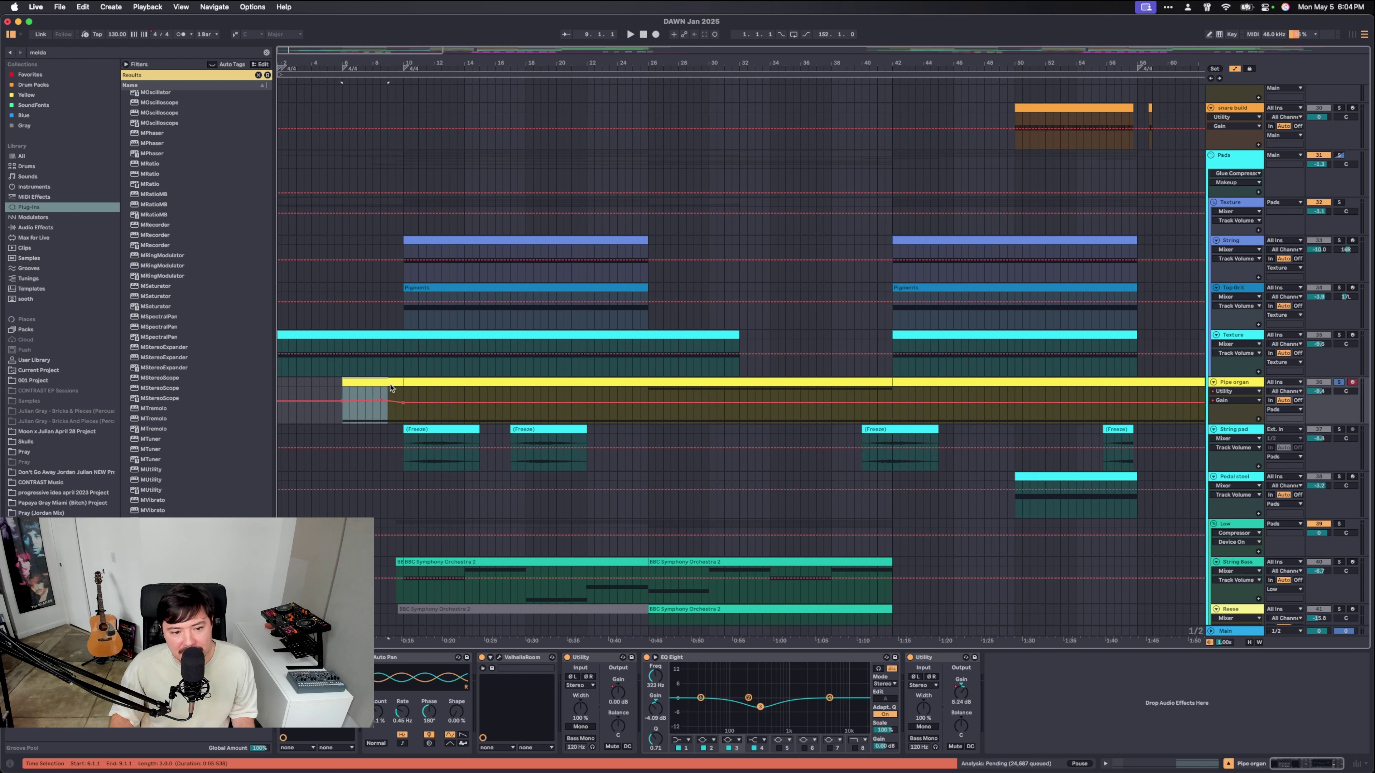
left_click(403, 388)
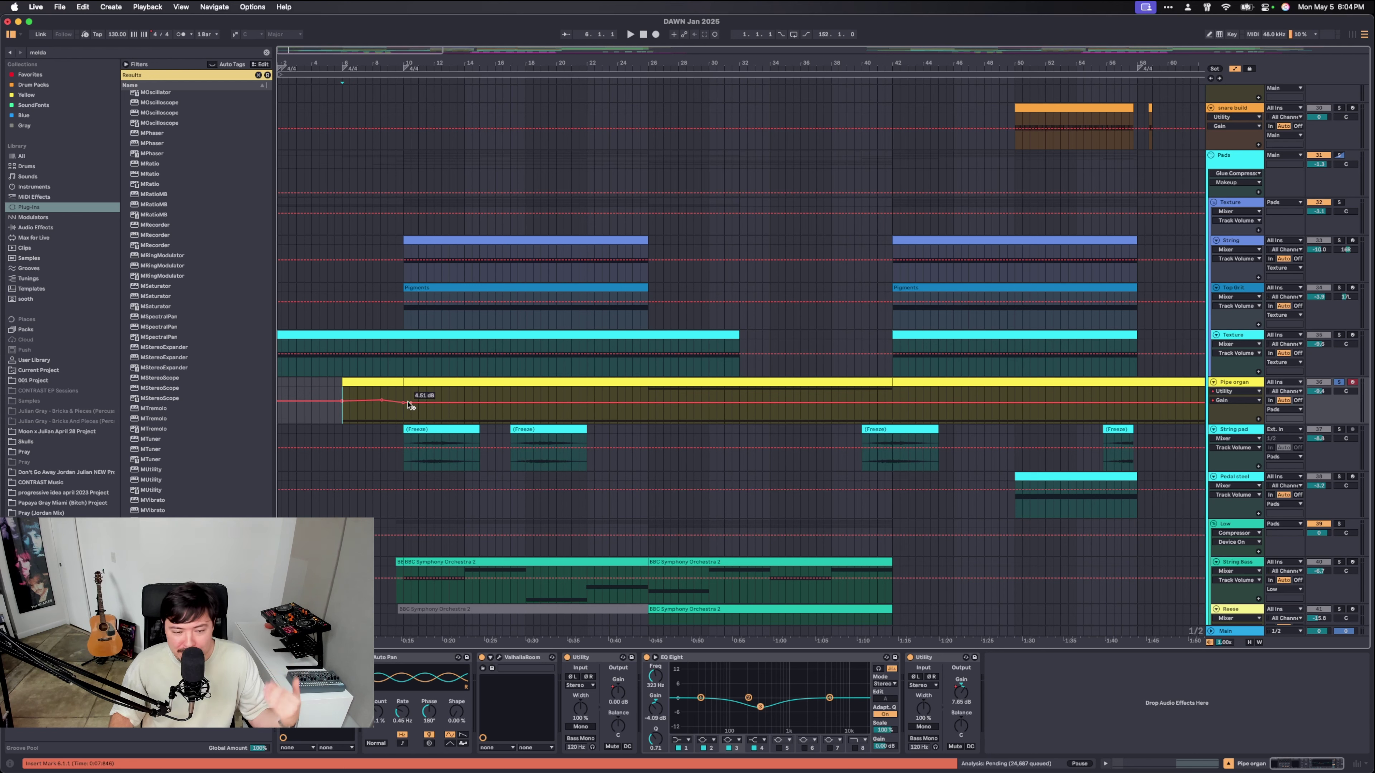
left_click(395, 384)
left_click_drag(343, 400, 395, 383)
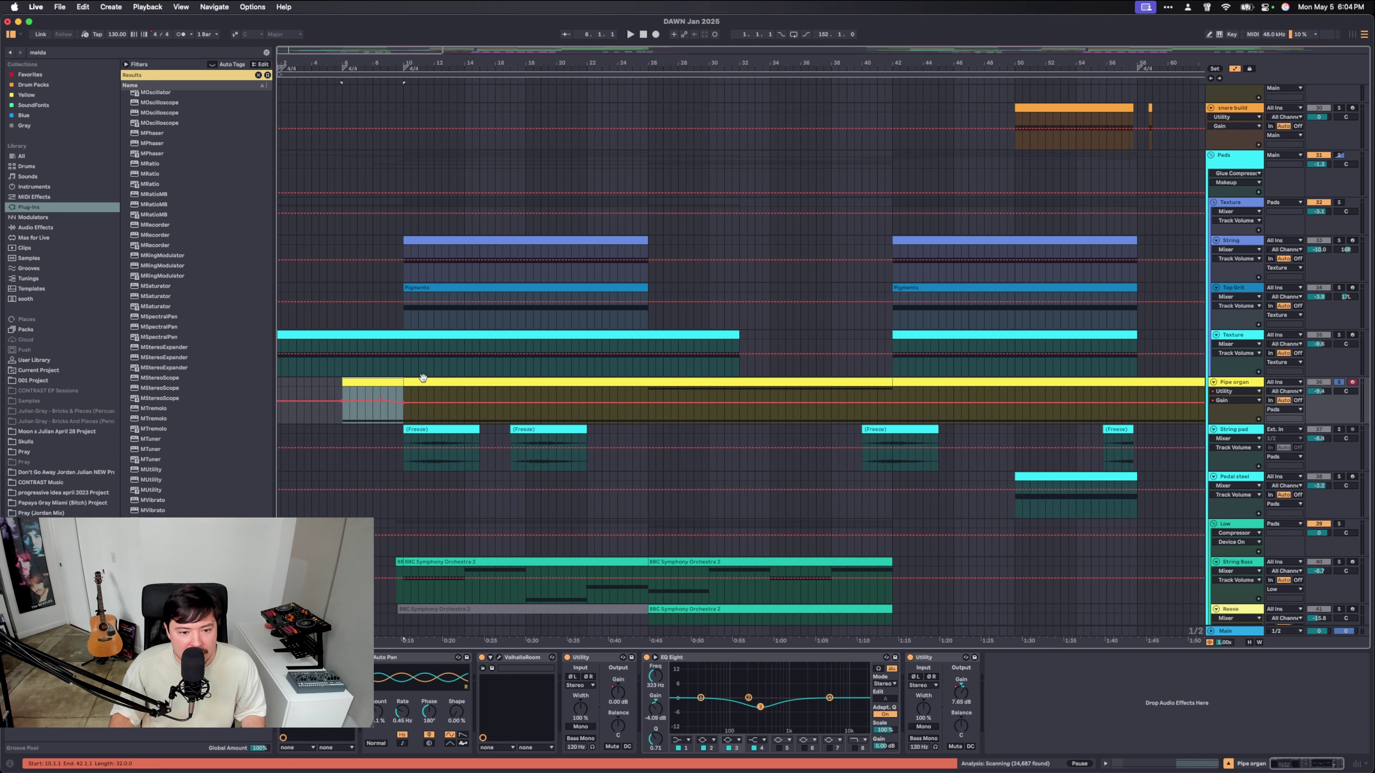
Show the Pigments instrument for the first Top Grit clip and play that clip from bar 10.
left_click(406, 368)
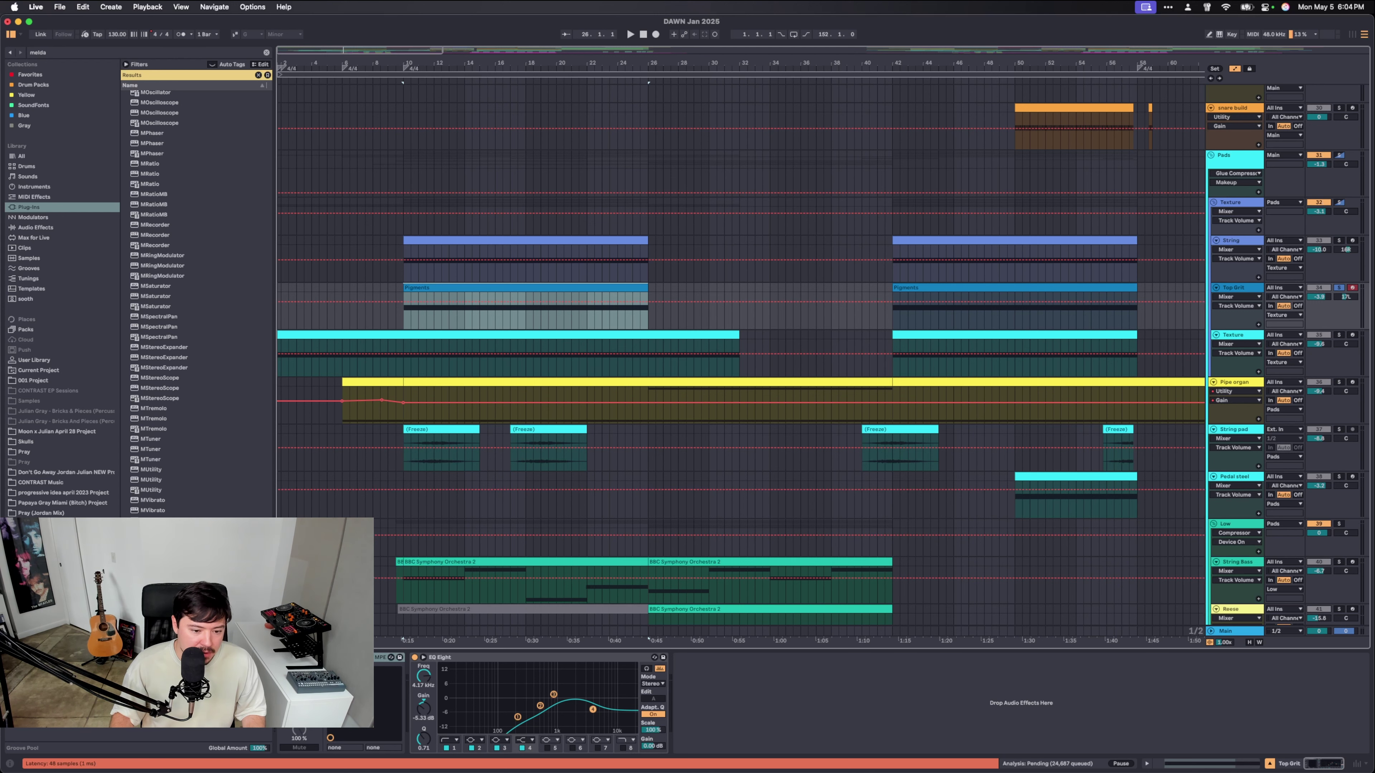
key("super+alt+p")
key("space")
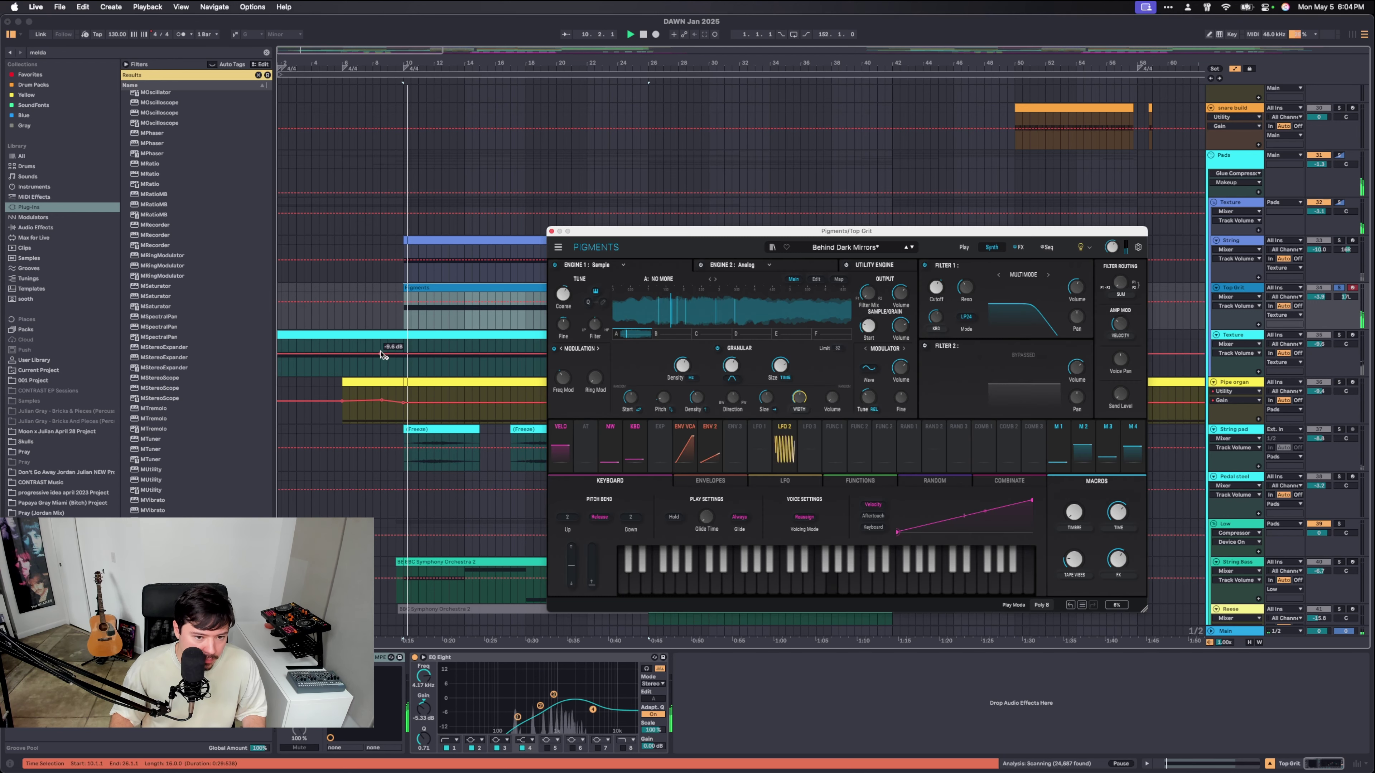
Reposition the Top Grit track's Pigments window over the arrangement, clear of the track headers and the EQ Eight device.
left_click_drag(634, 237, 563, 231)
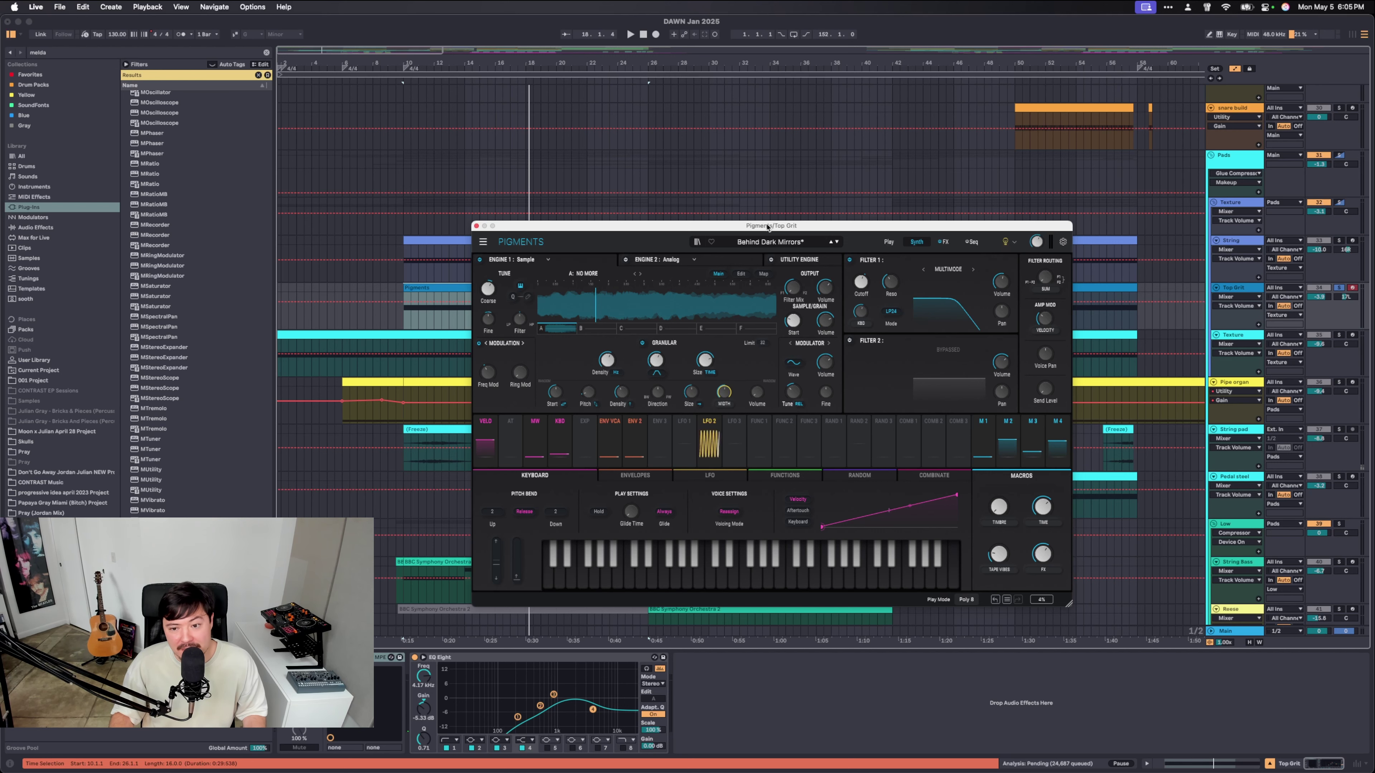
left_click_drag(768, 226, 699, 291)
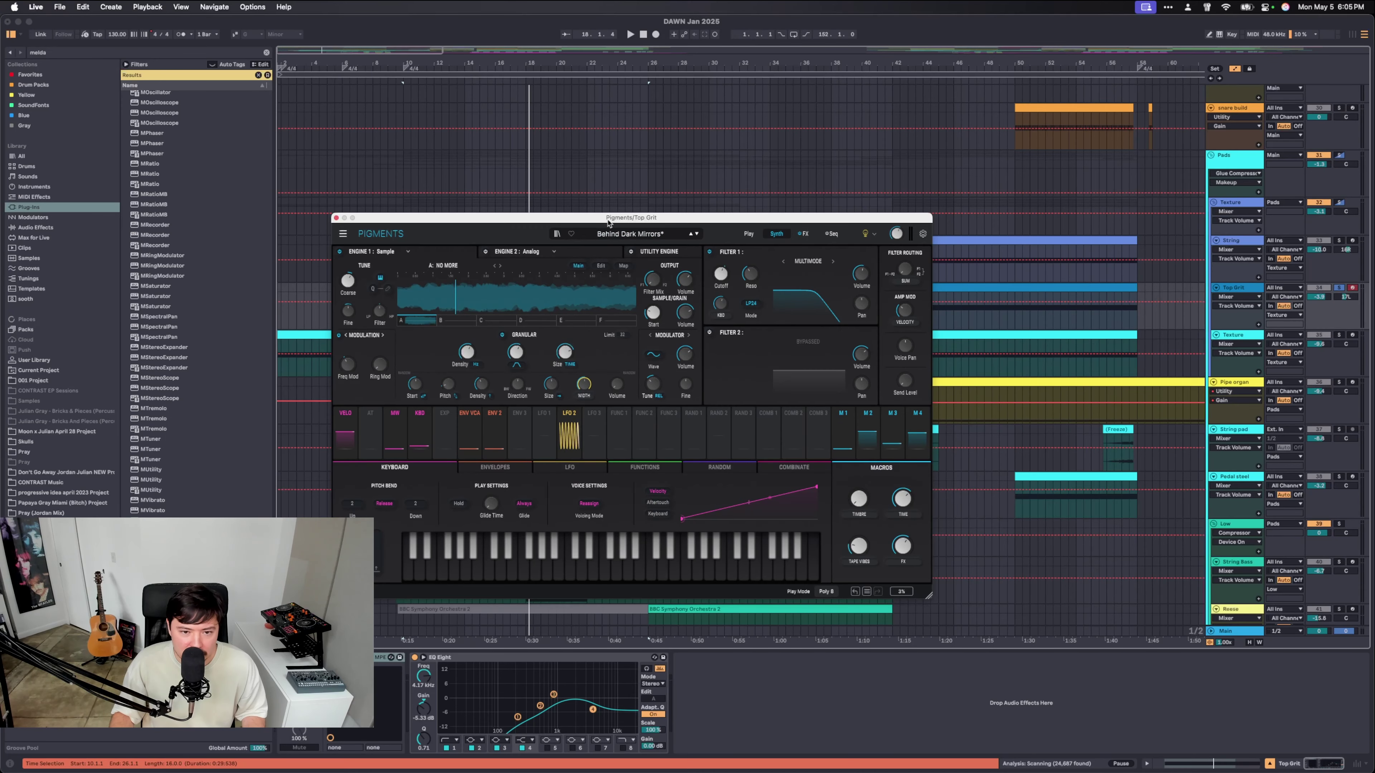
mouse_move(611, 219)
left_mouse_down()
mouse_move(625, 295)
mouse_move(704, 217)
mouse_move(612, 223)
left_mouse_up()
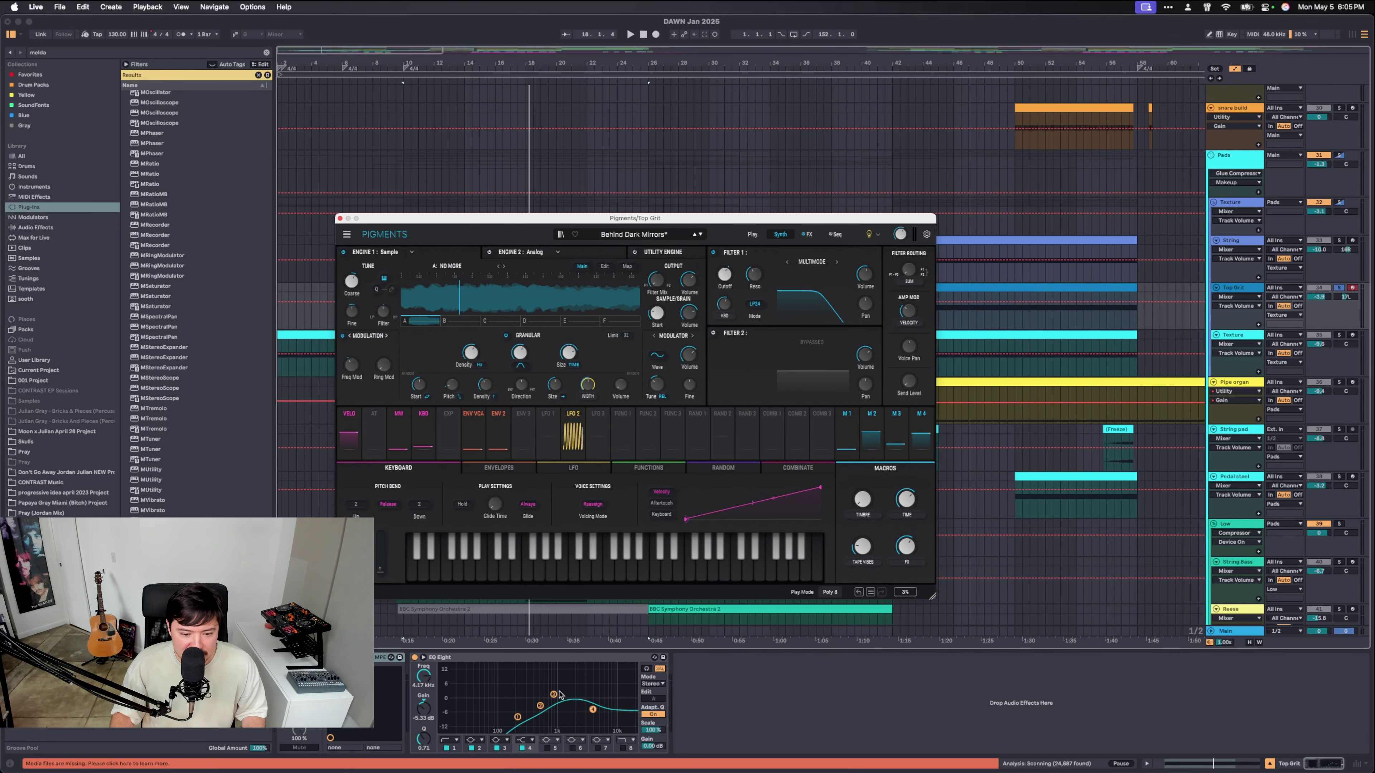
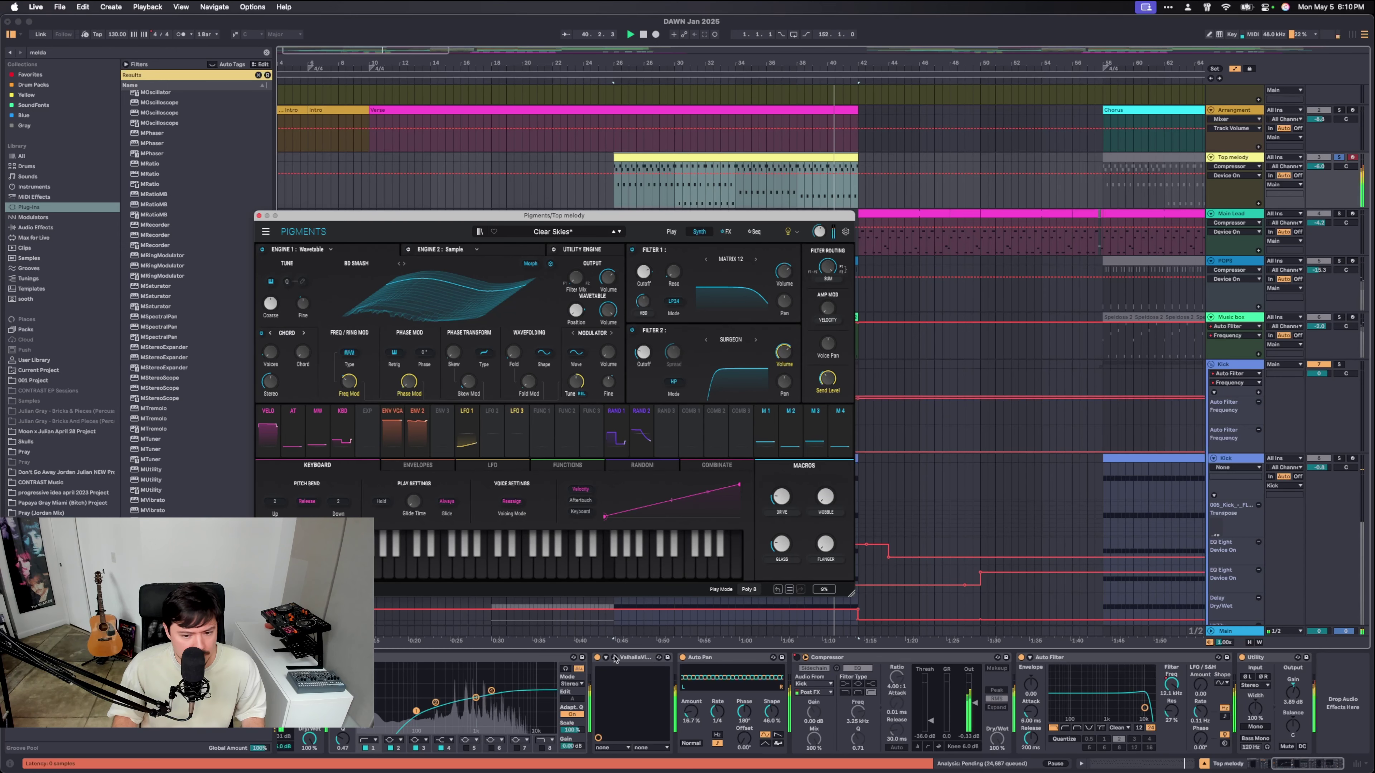
Open the ValhallaVintageVerb on the Top melody track and place its window over the Pigments keyboard.
left_click(615, 658)
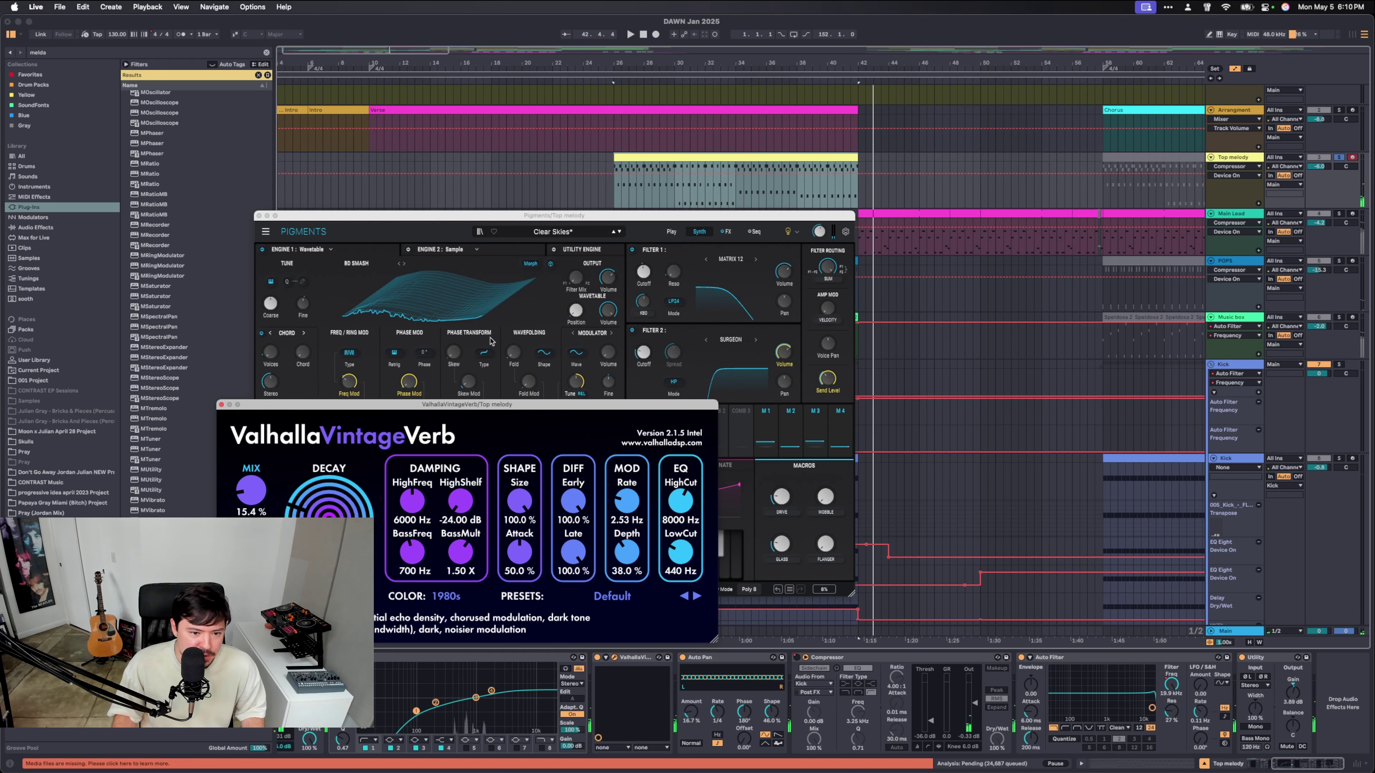
left_click_drag(512, 404, 560, 412)
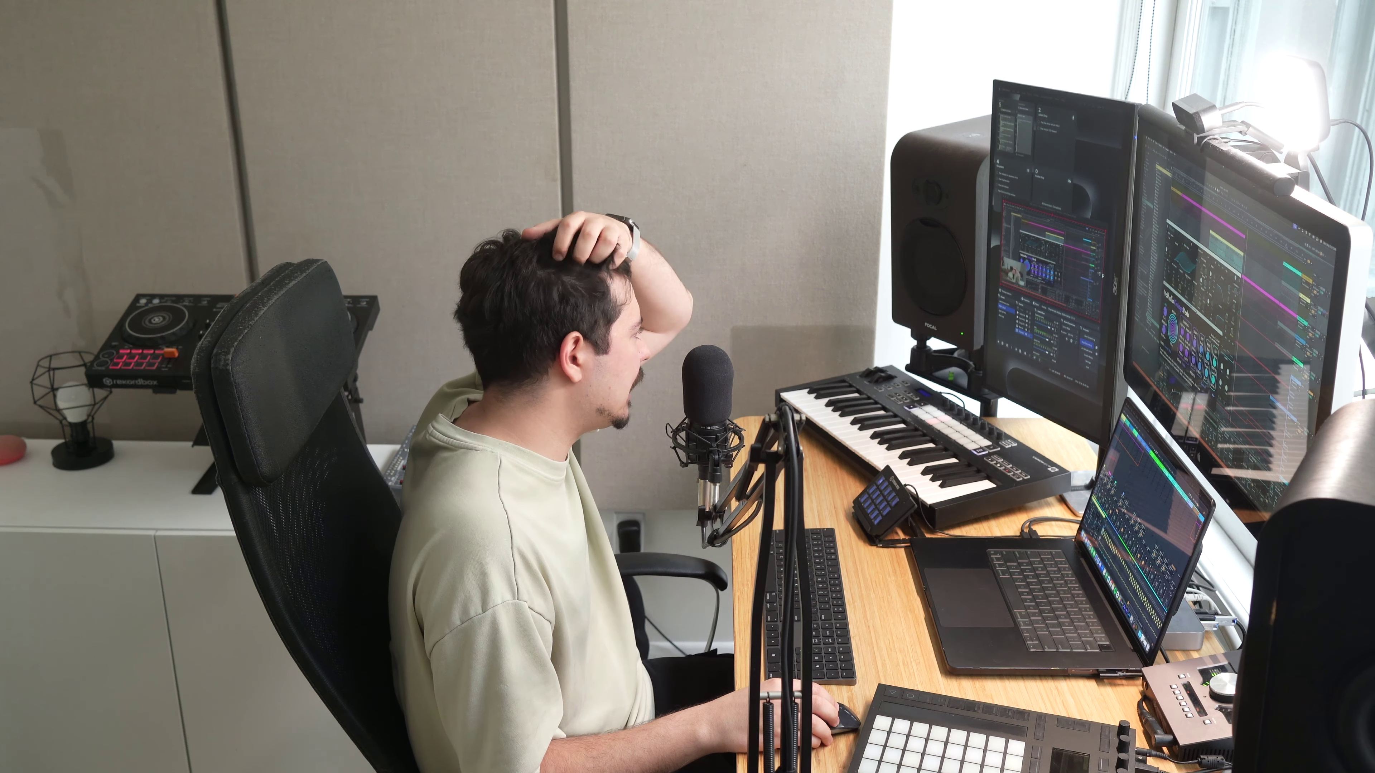
left_click_drag(527, 413, 520, 413)
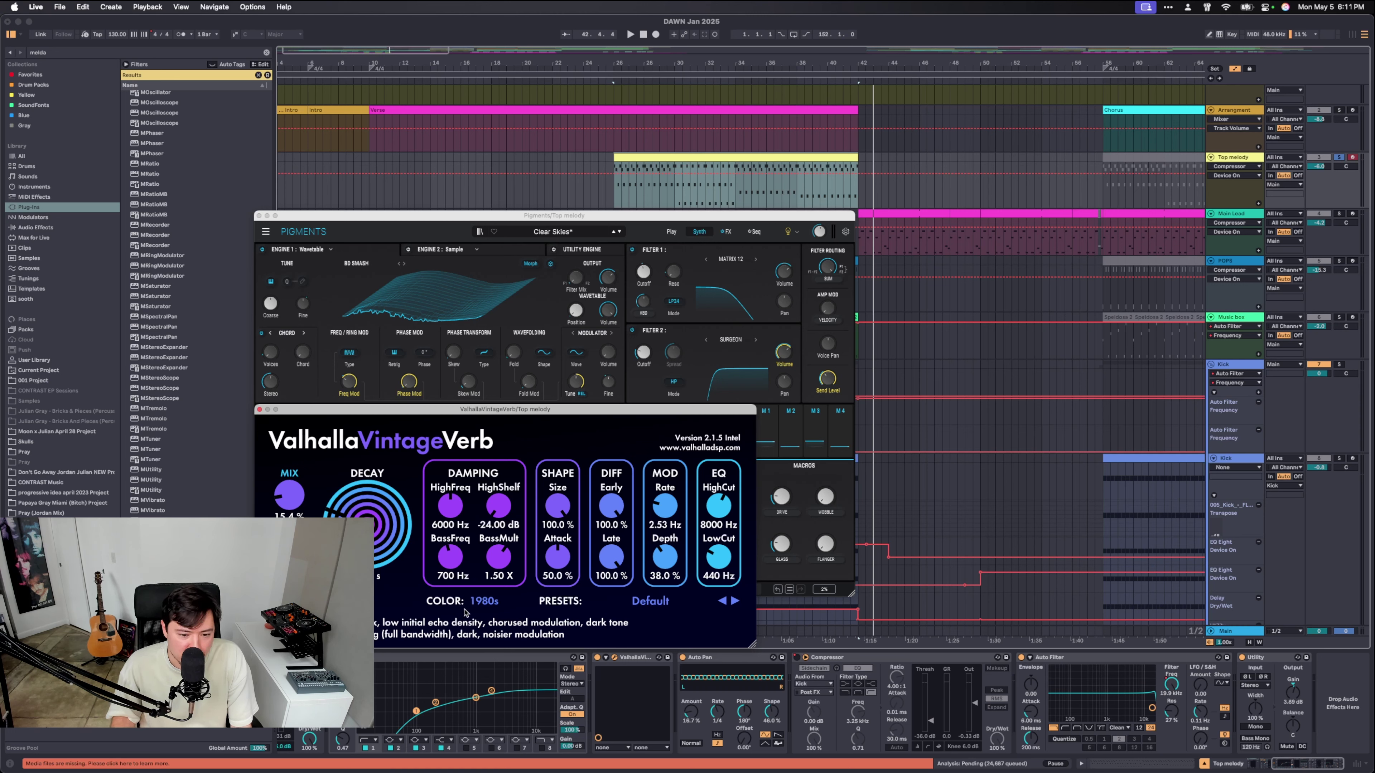
Check the reverb's Color options, keeping 1980s, and close the ValhallaVintageVerb and Pigments windows.
left_click(487, 602)
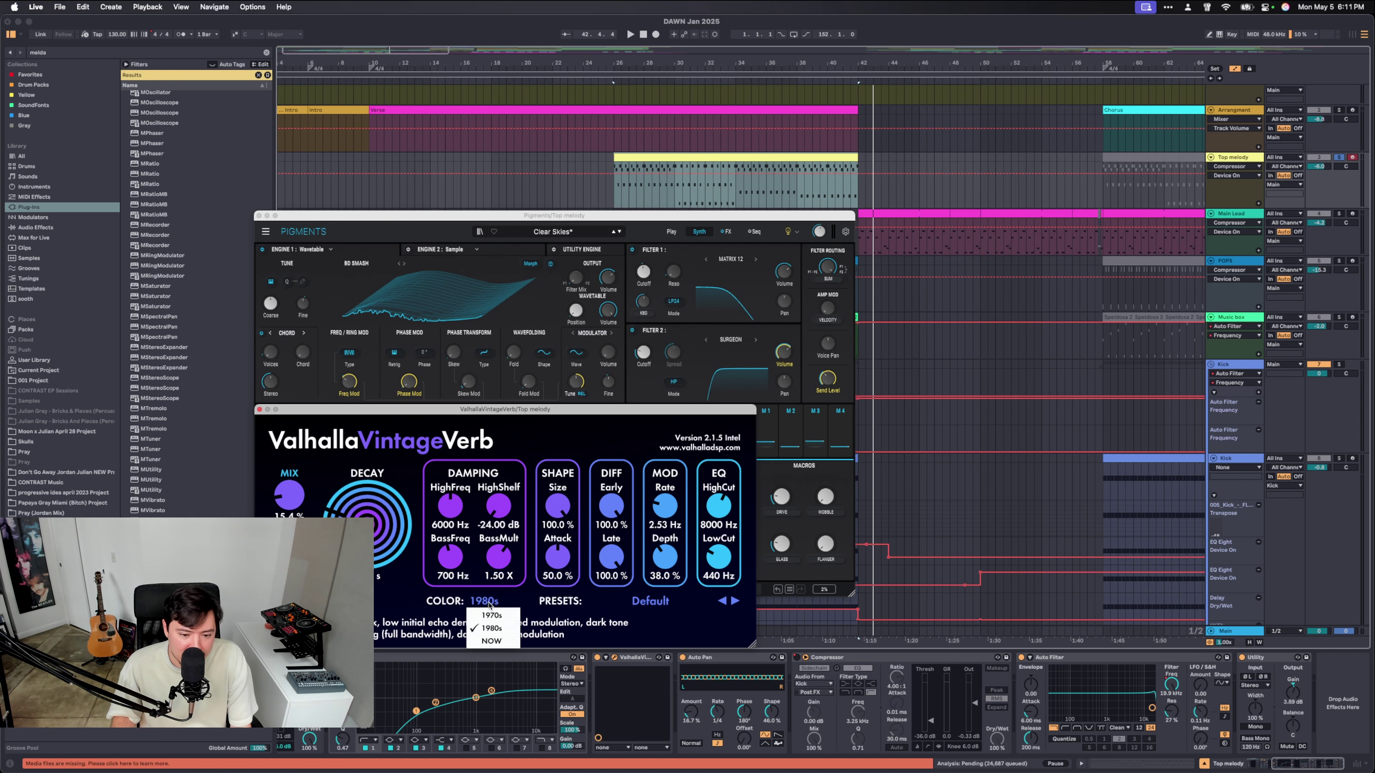
left_click(488, 605)
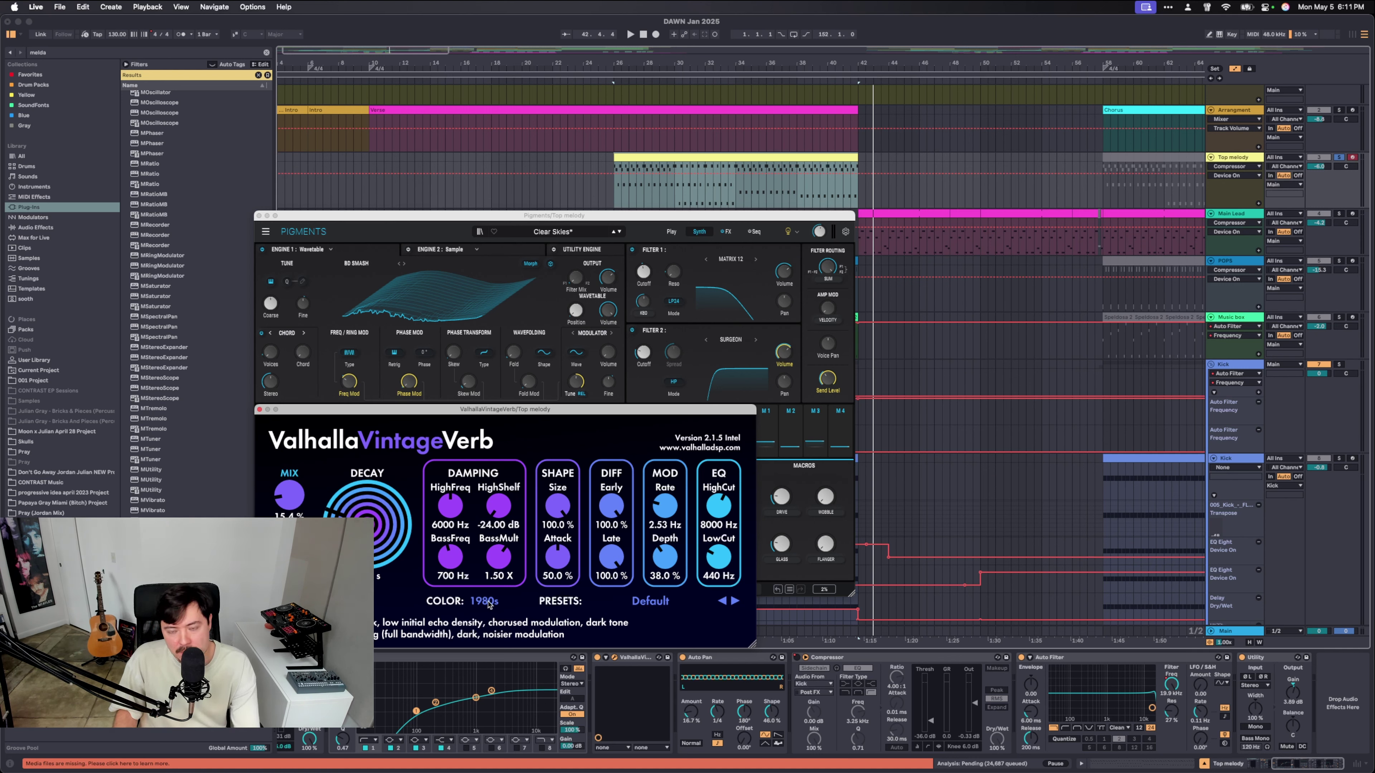
left_click(489, 604)
left_click(489, 604)
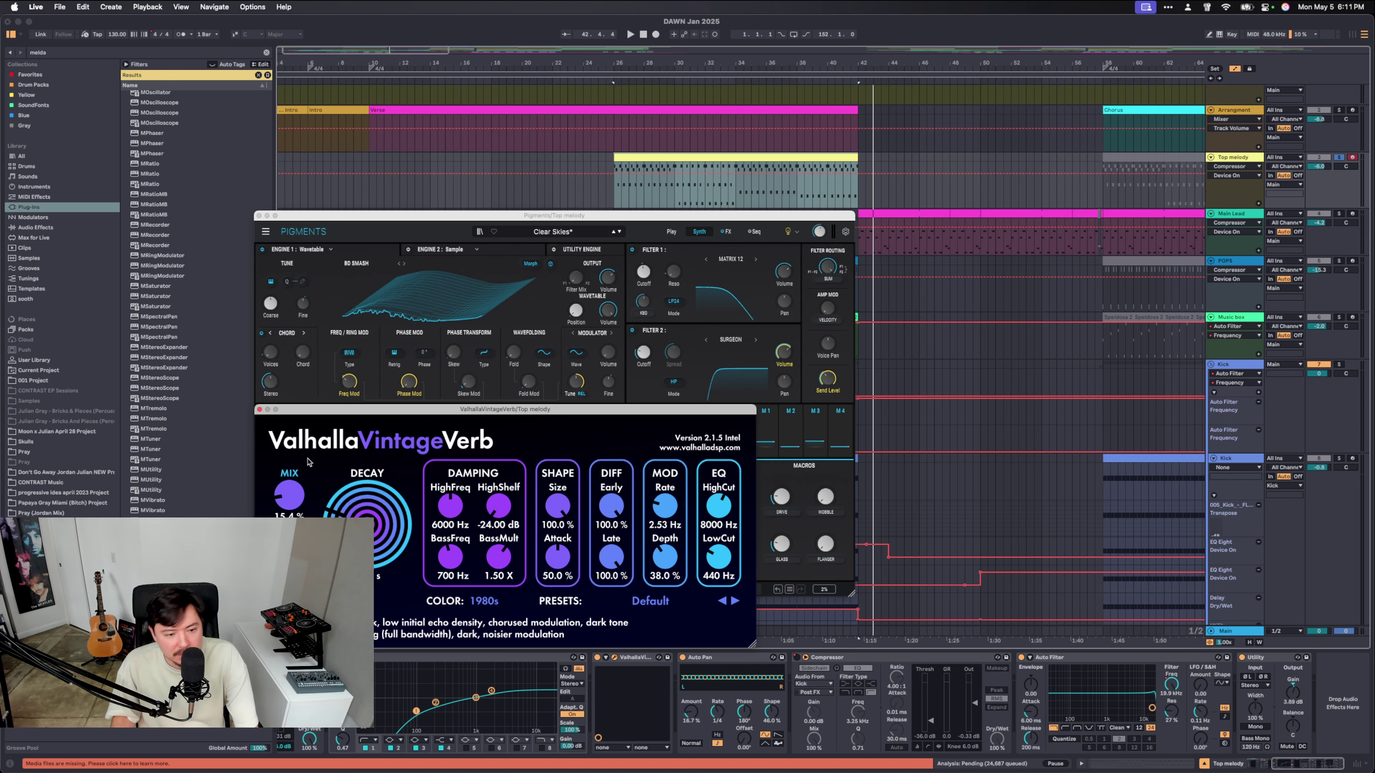
left_click(259, 410)
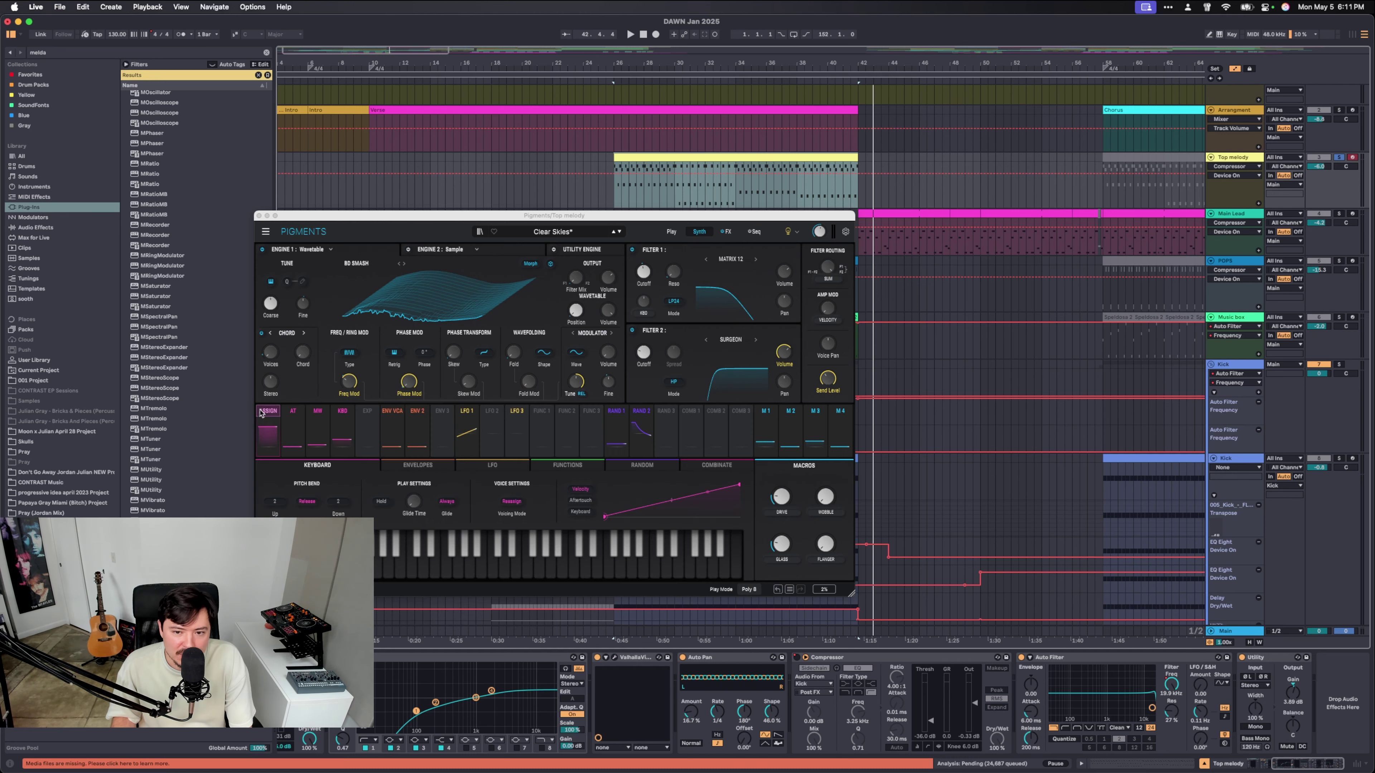
left_click(259, 216)
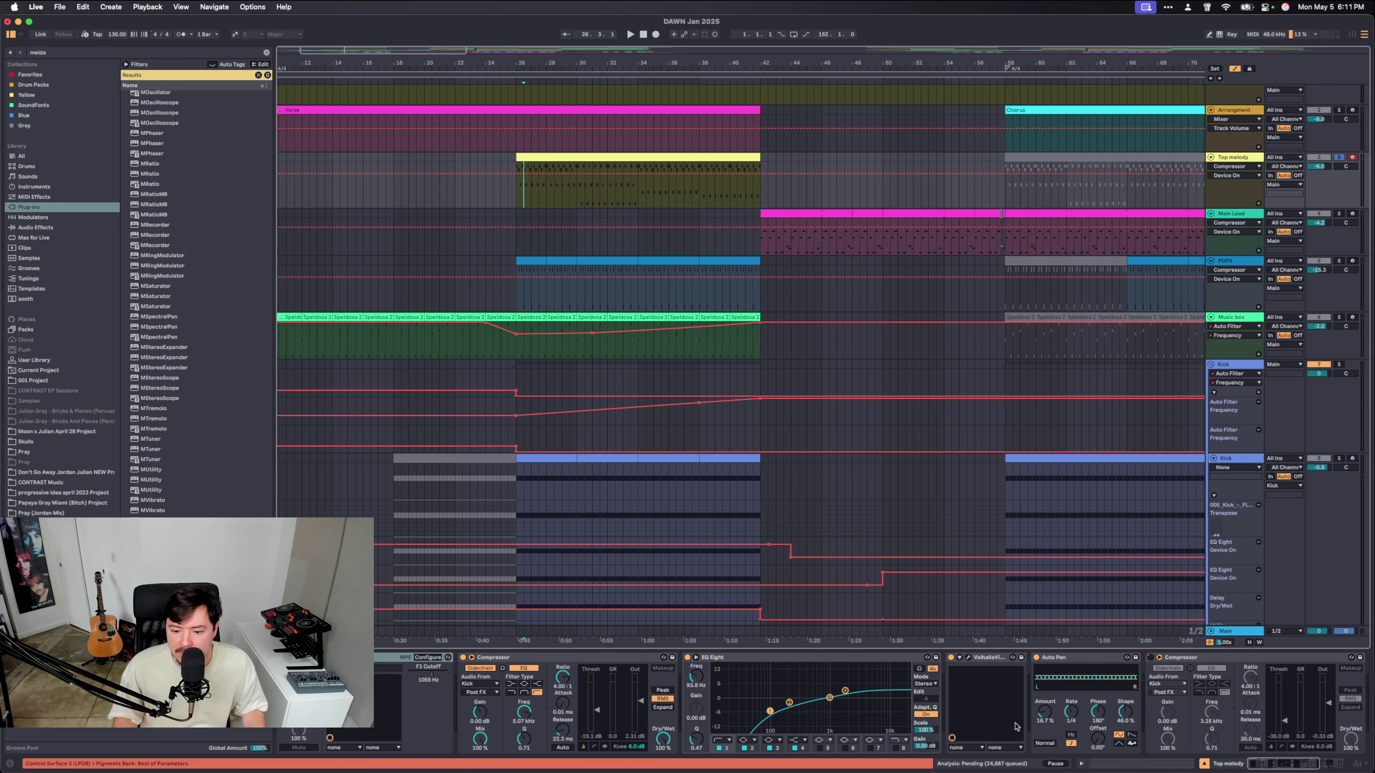
Go through Top melody's Auto Pan, Compressor and Auto Filter, and show the Auto Filter Frequency automation on the track.
scroll(1016, 727, "right", 5)
left_click(722, 658)
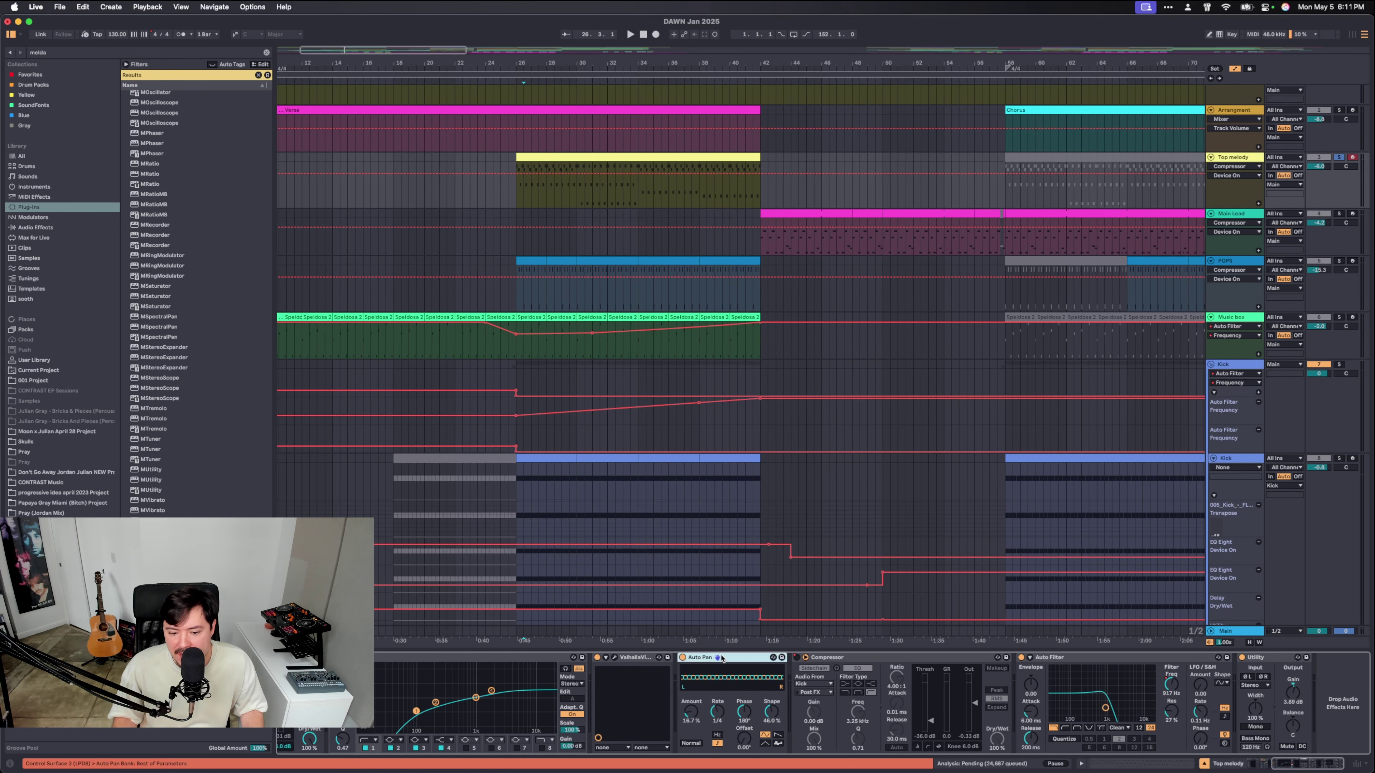
left_click(887, 670)
left_click(1093, 660)
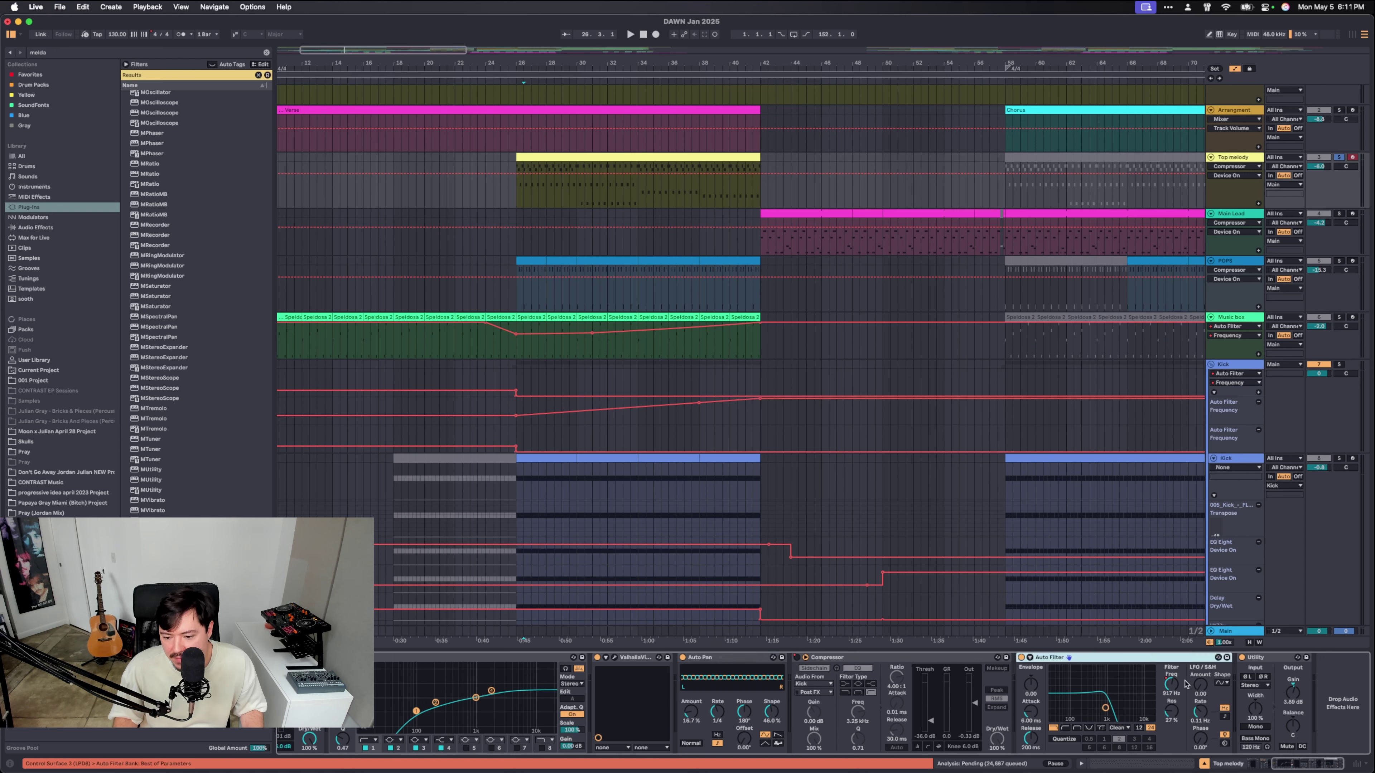
left_click(1170, 687)
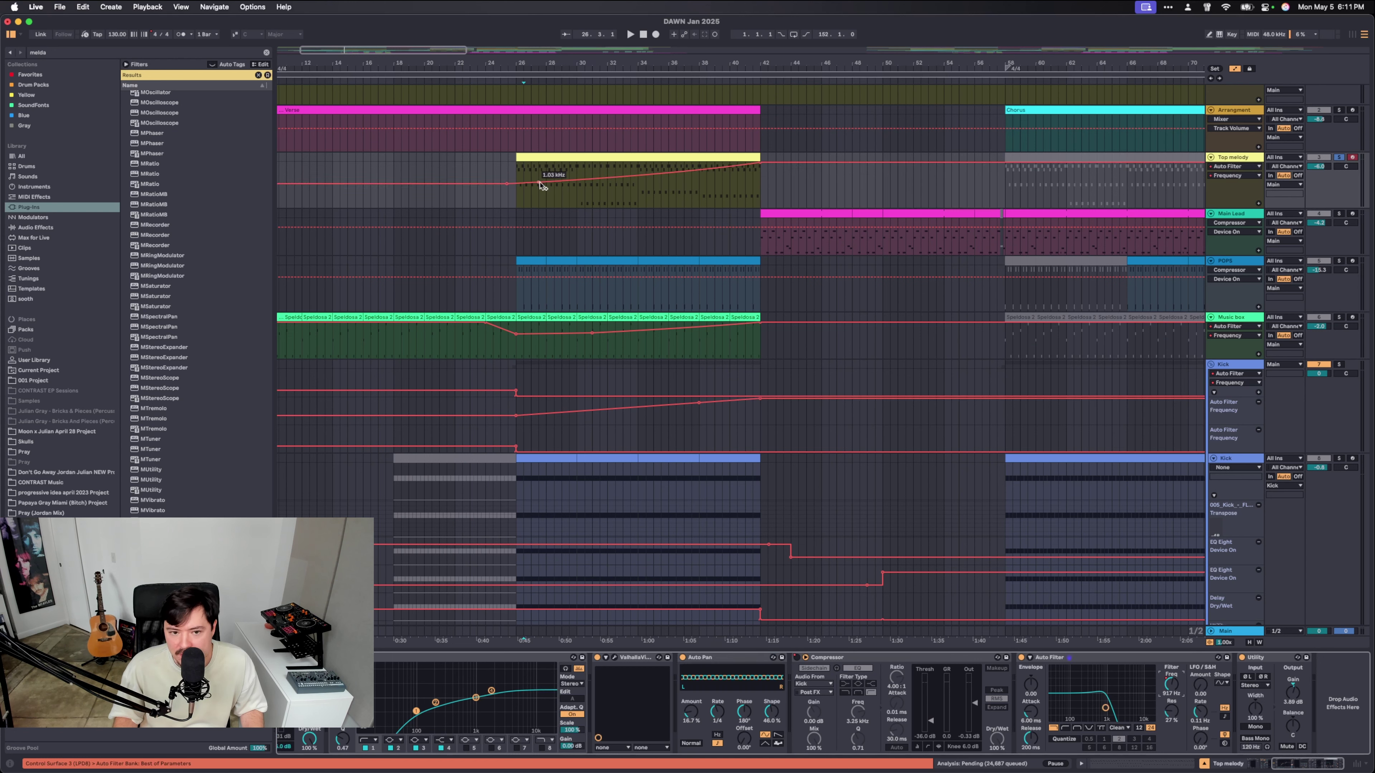
Audition the Auto Filter sweep by playing the Top melody clip from its start and near its end.
left_click(518, 203)
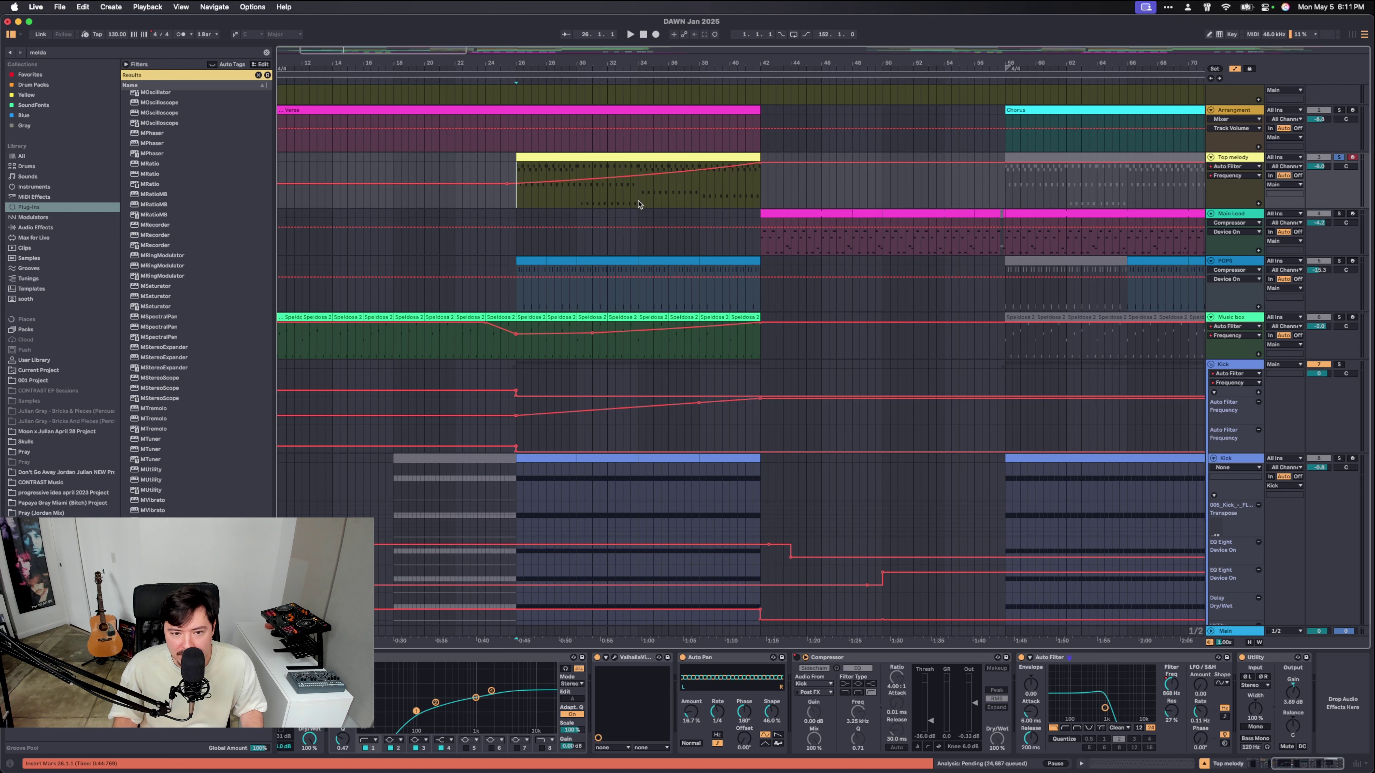
key("space")
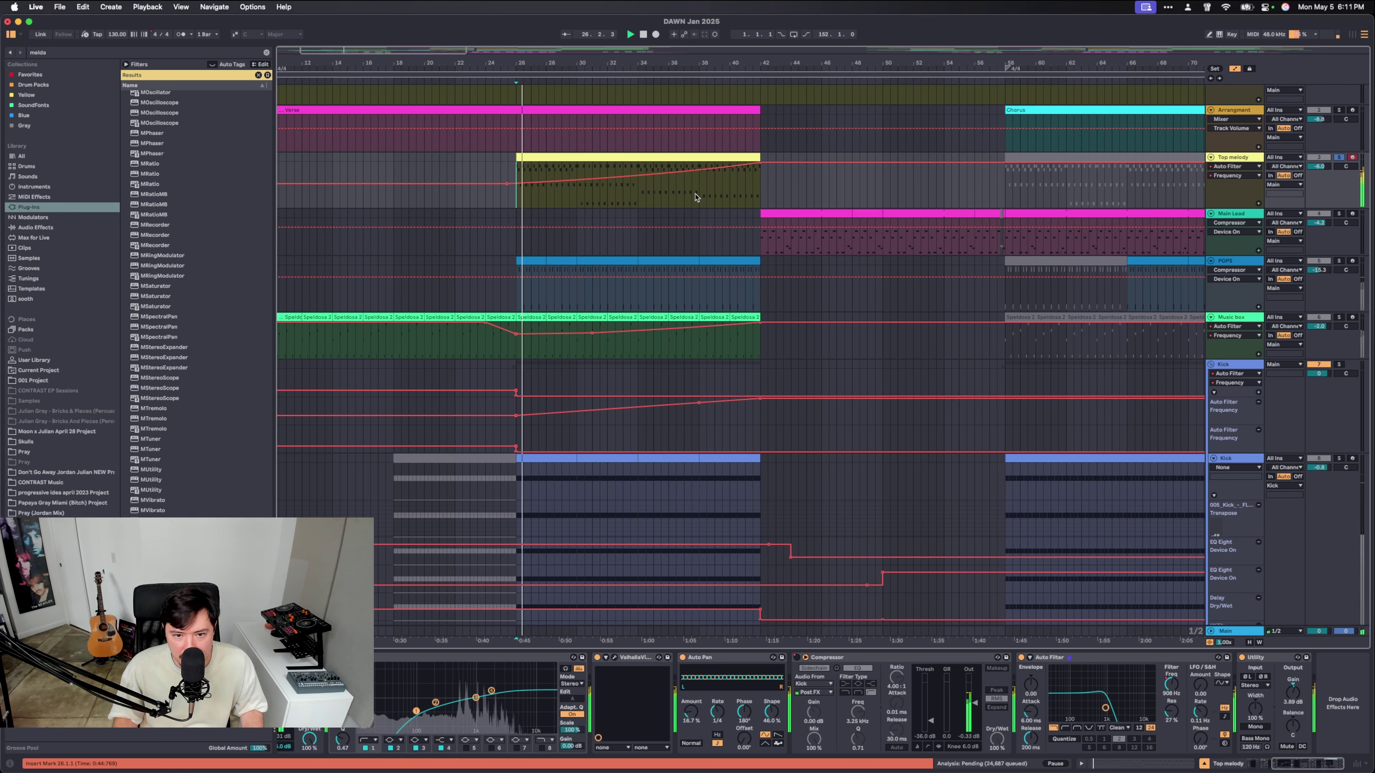
left_click(727, 194)
left_click(761, 187)
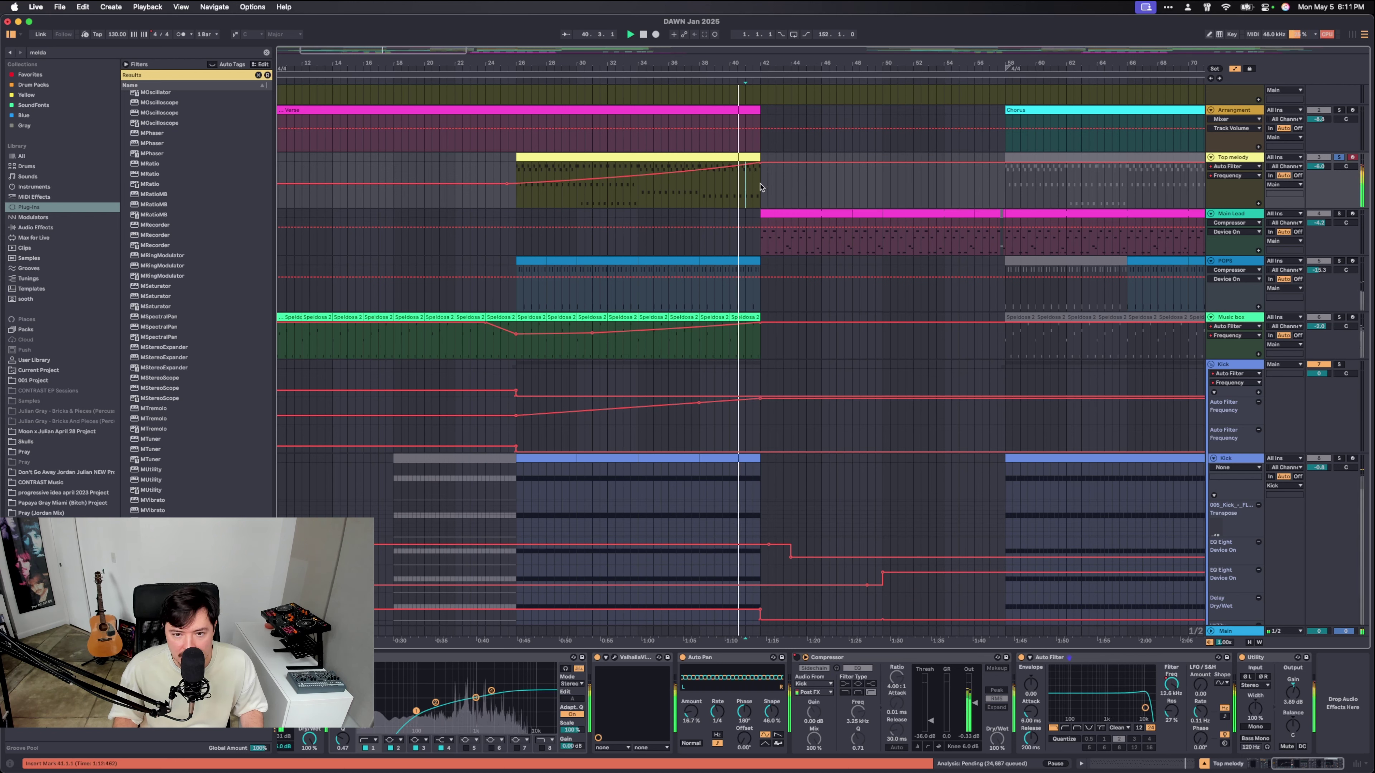
key("space")
scroll(518, 281, "down", 1)
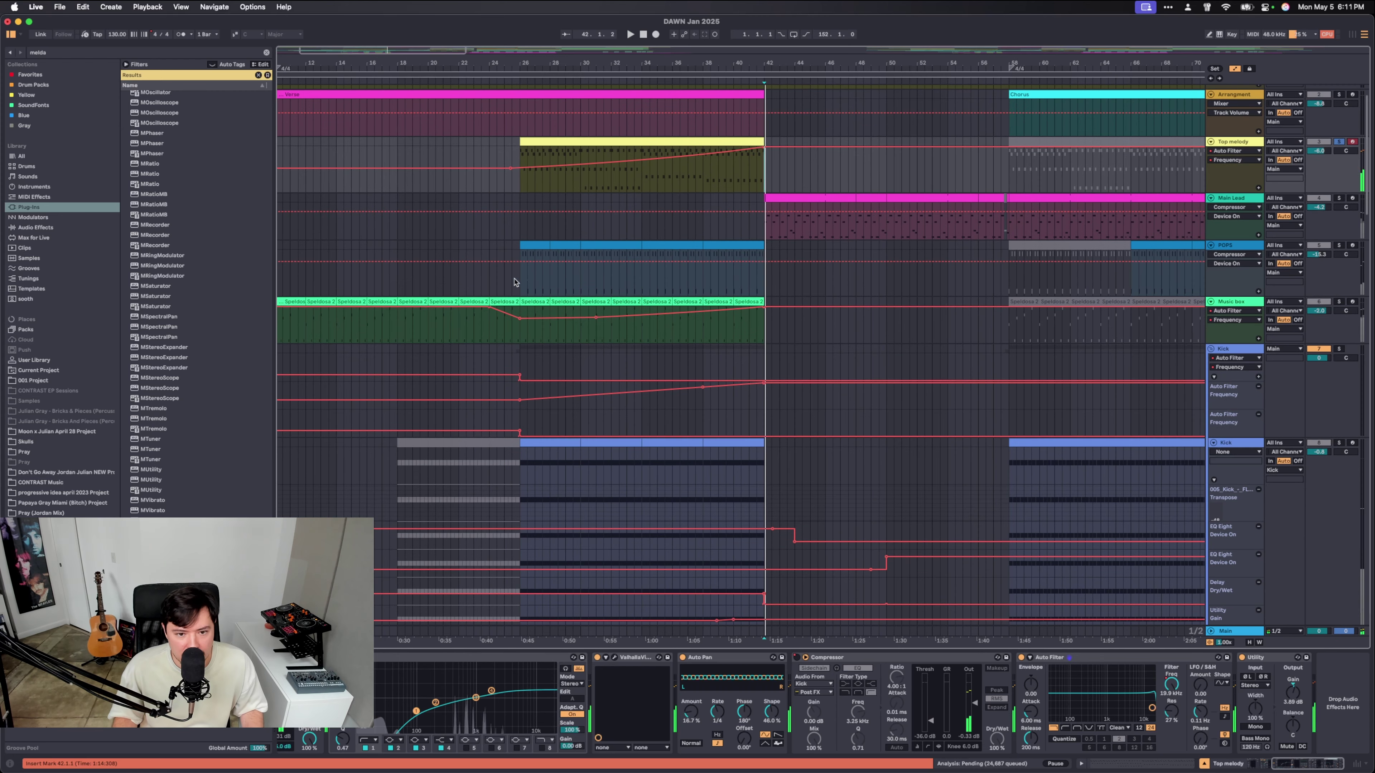
left_click(520, 281)
left_click(523, 192)
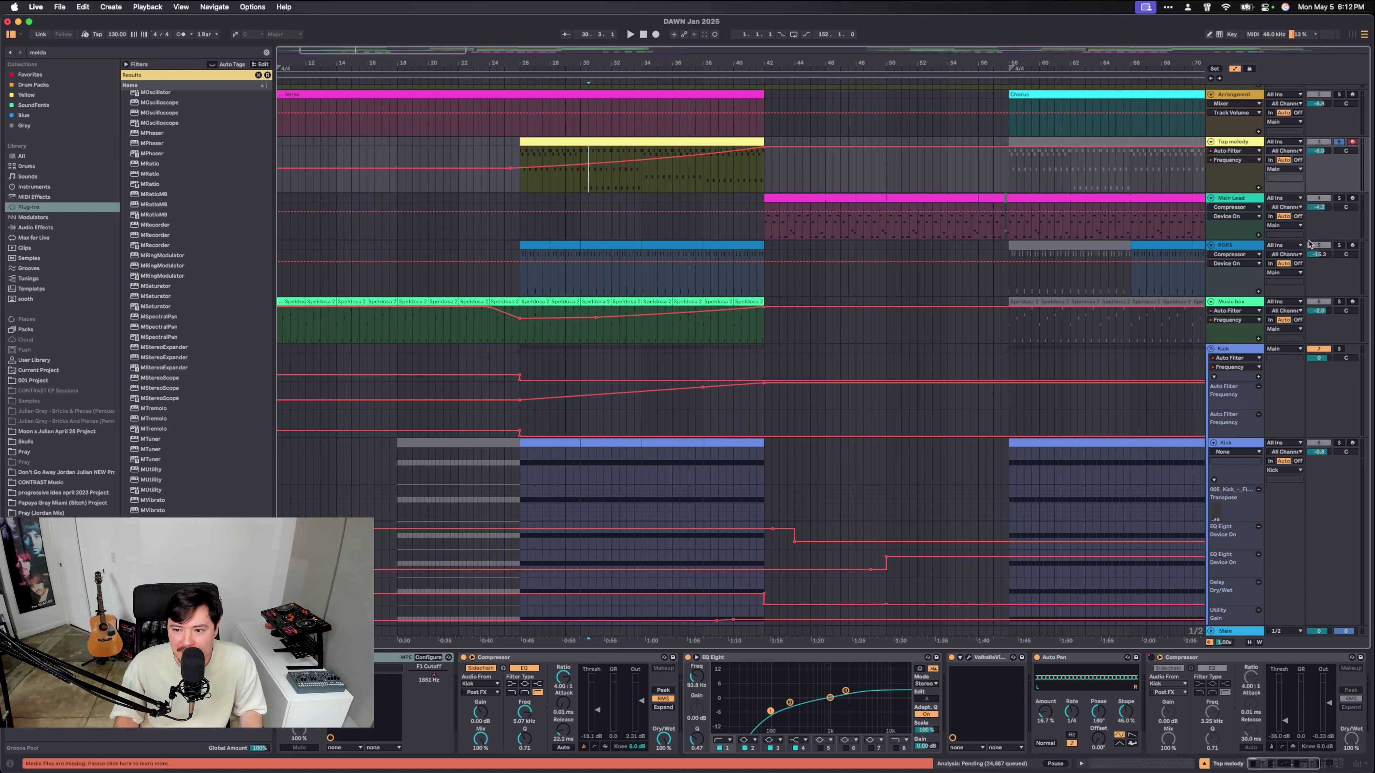
Show the POPS track's Serum instrument, view its FX page, return to the OSC page and close the window.
left_click(1255, 253)
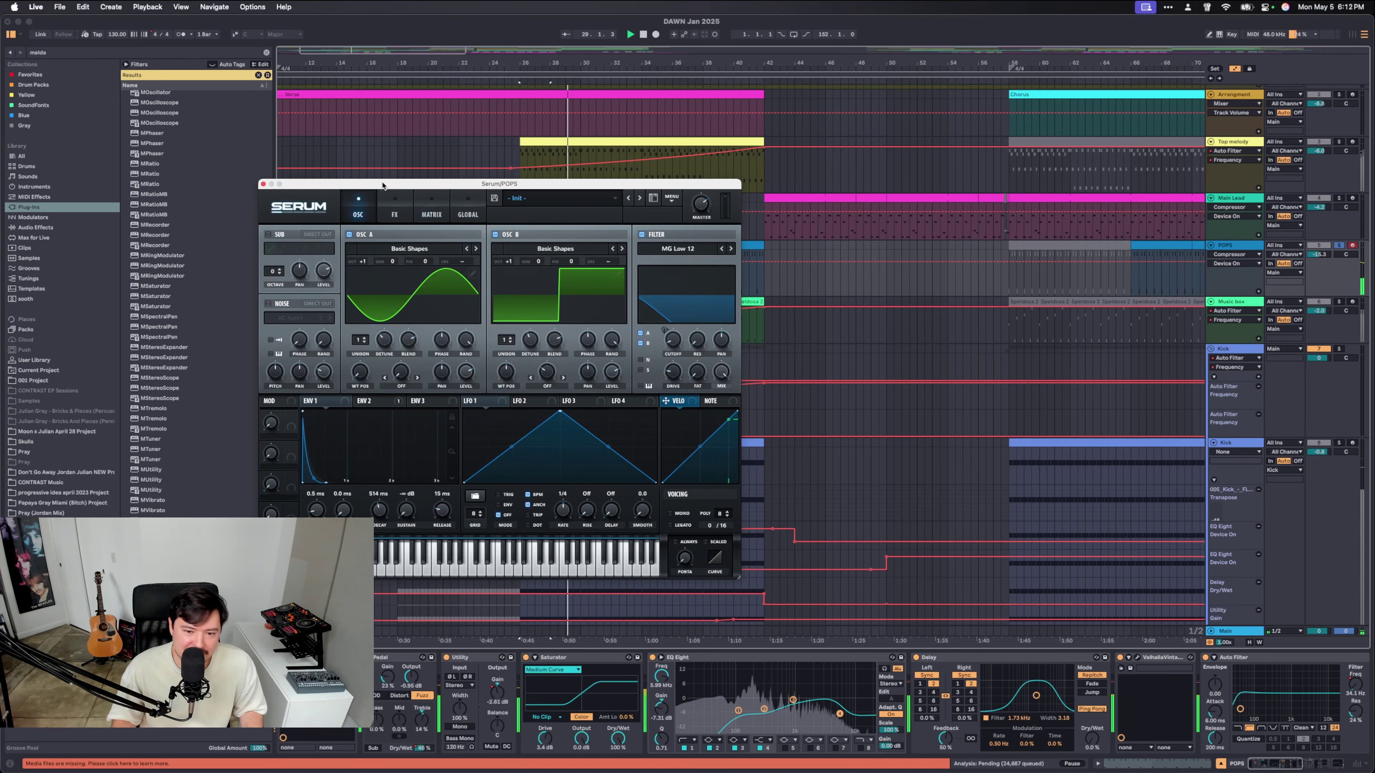
left_click(396, 209)
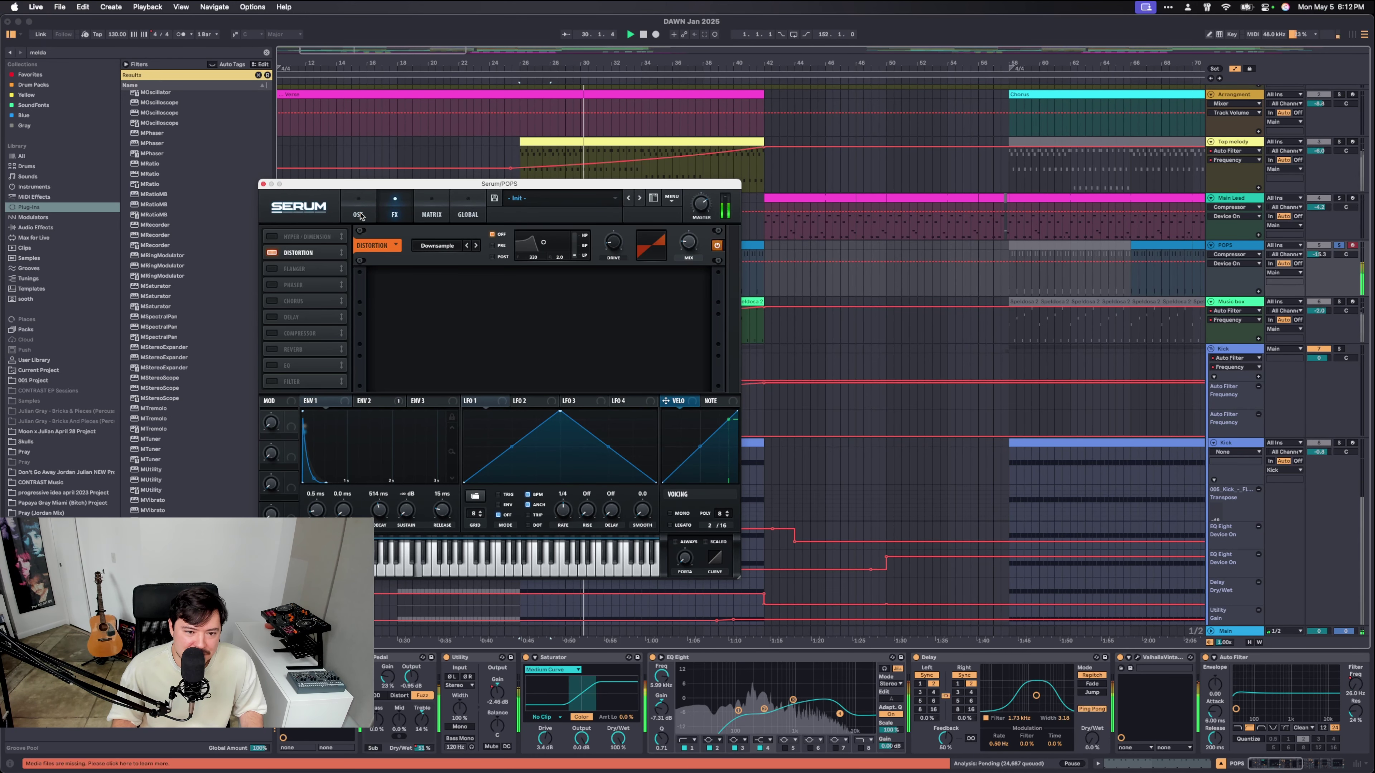
left_click(358, 211)
left_click(262, 184)
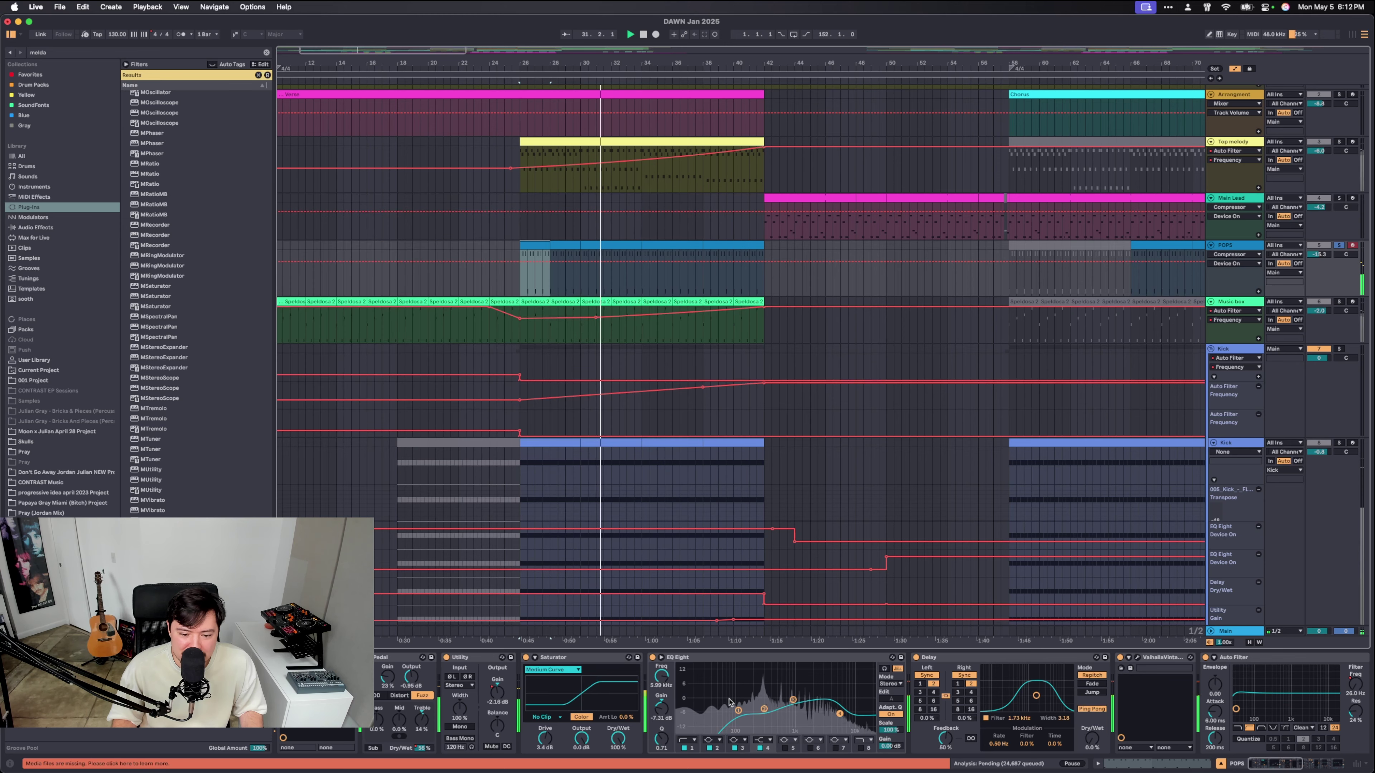
Look through the POPS effects chain during playback and inspect the ValhallaVintageVerb settings, closing its window.
scroll(731, 703, "right", 3)
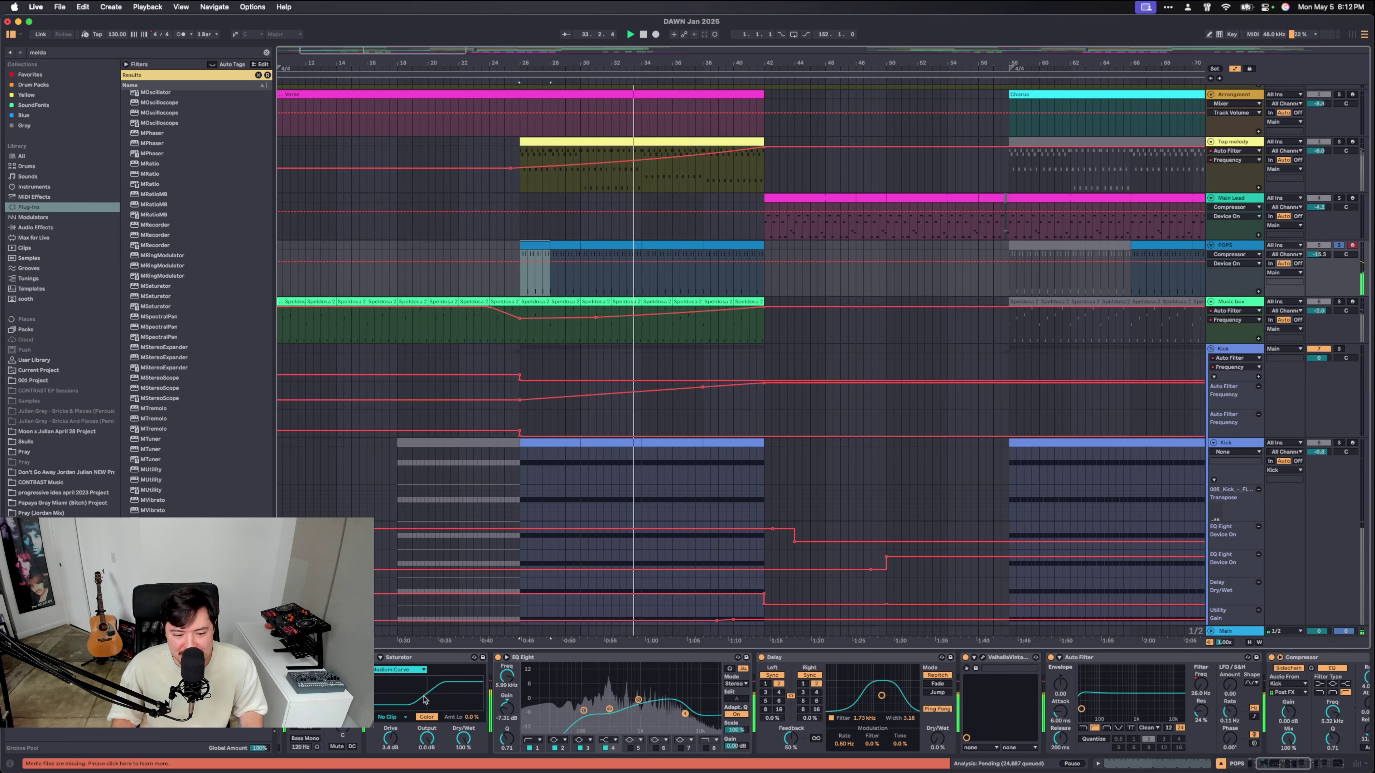
scroll(635, 705, "right", 3)
scroll(636, 704, "right", 2)
scroll(630, 704, "left", 5)
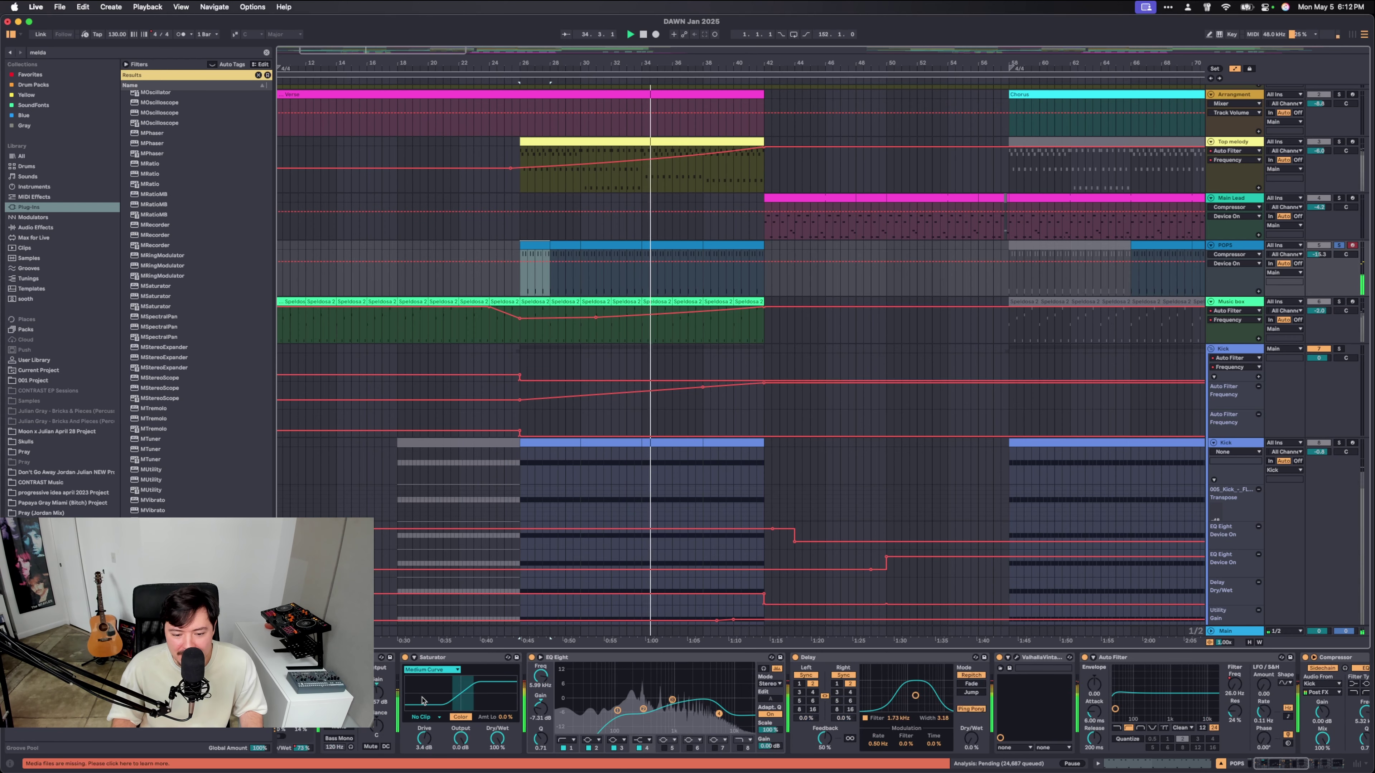
scroll(631, 704, "right", 3)
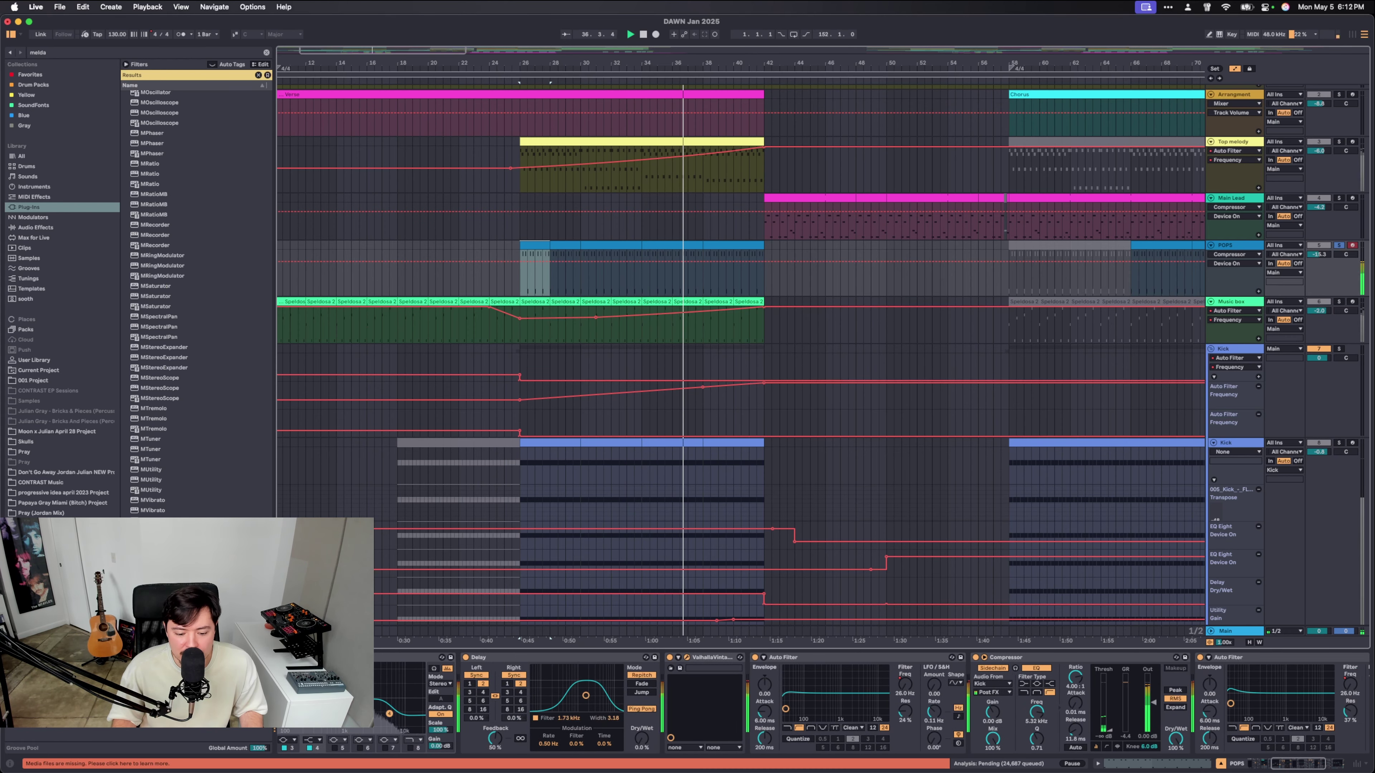
left_click(688, 657)
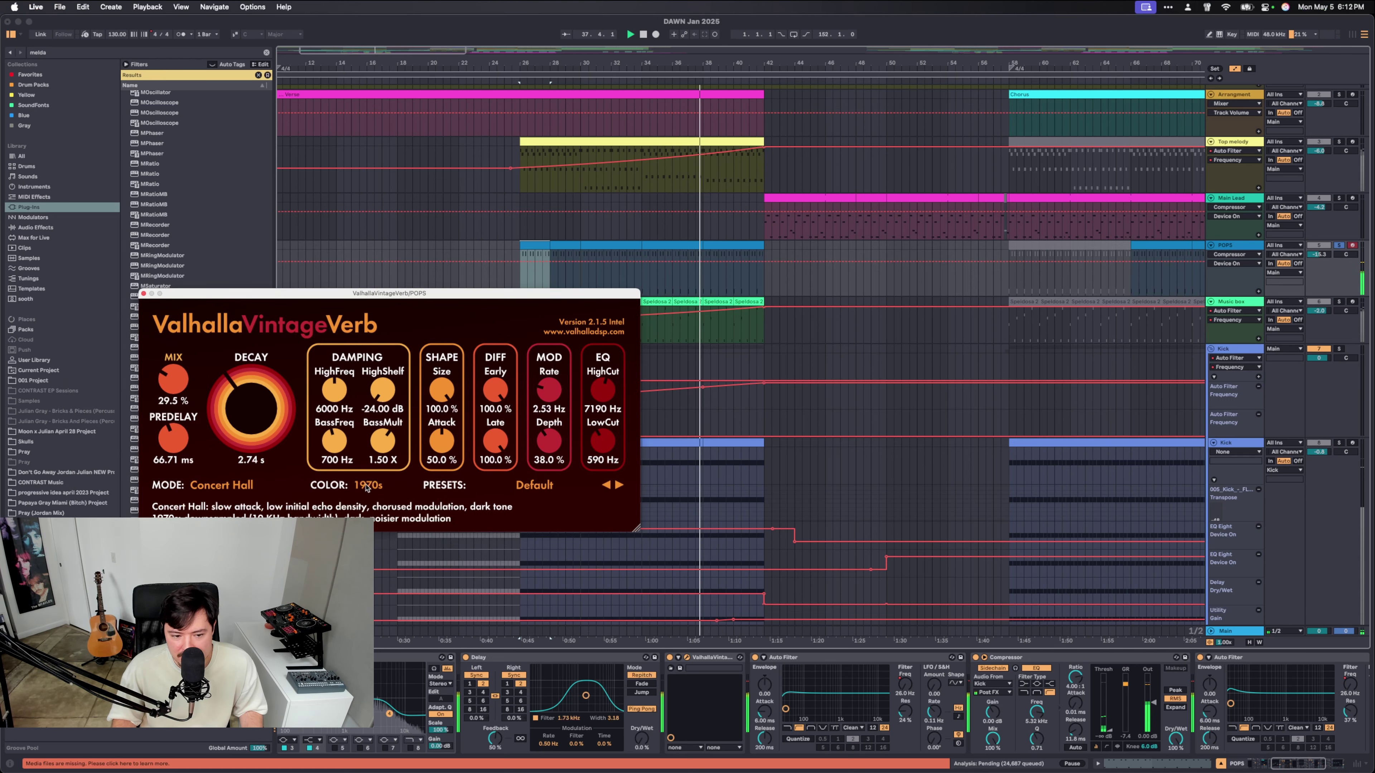
left_click(143, 293)
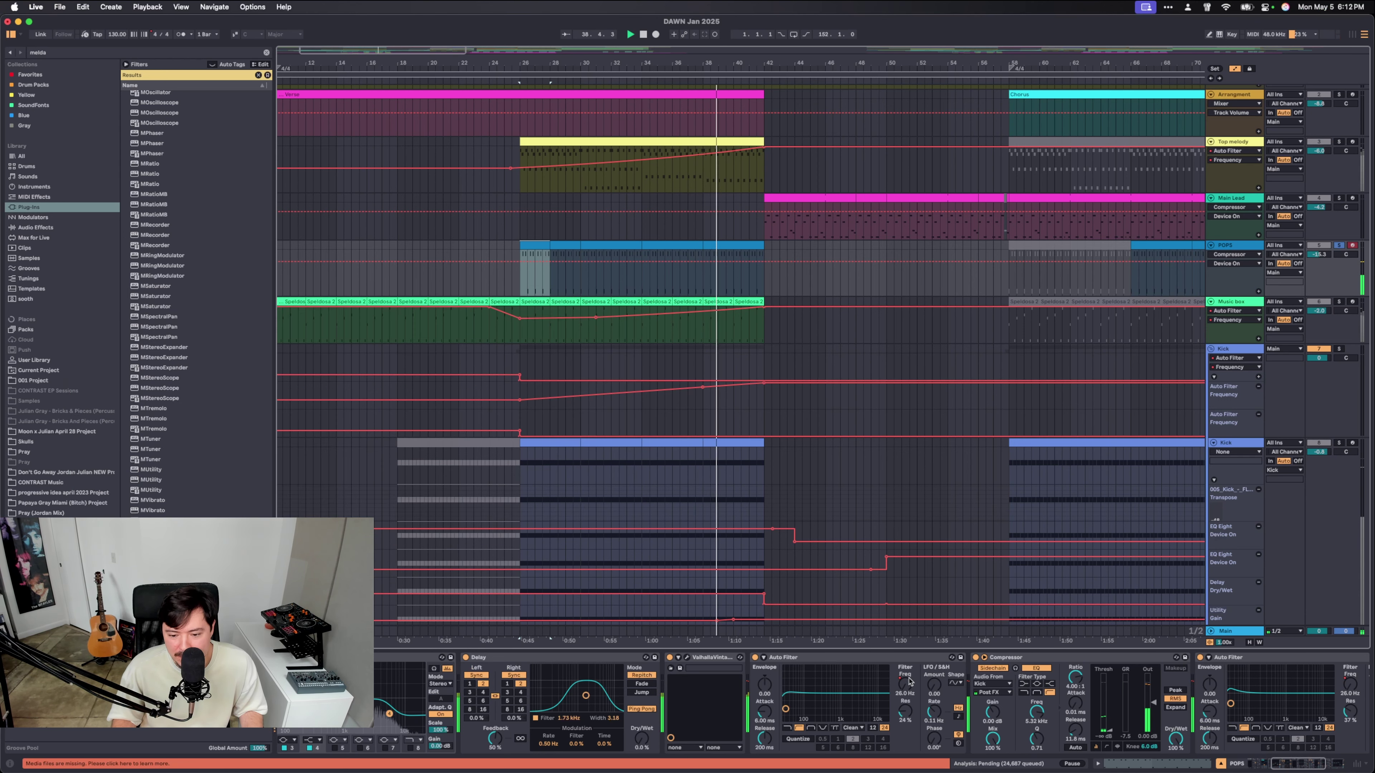
Review the remaining POPS effects up to the final EQ Eight, and stop playback with the insert marker at the clip's start.
scroll(915, 681, "right", 5)
scroll(919, 679, "right", 2)
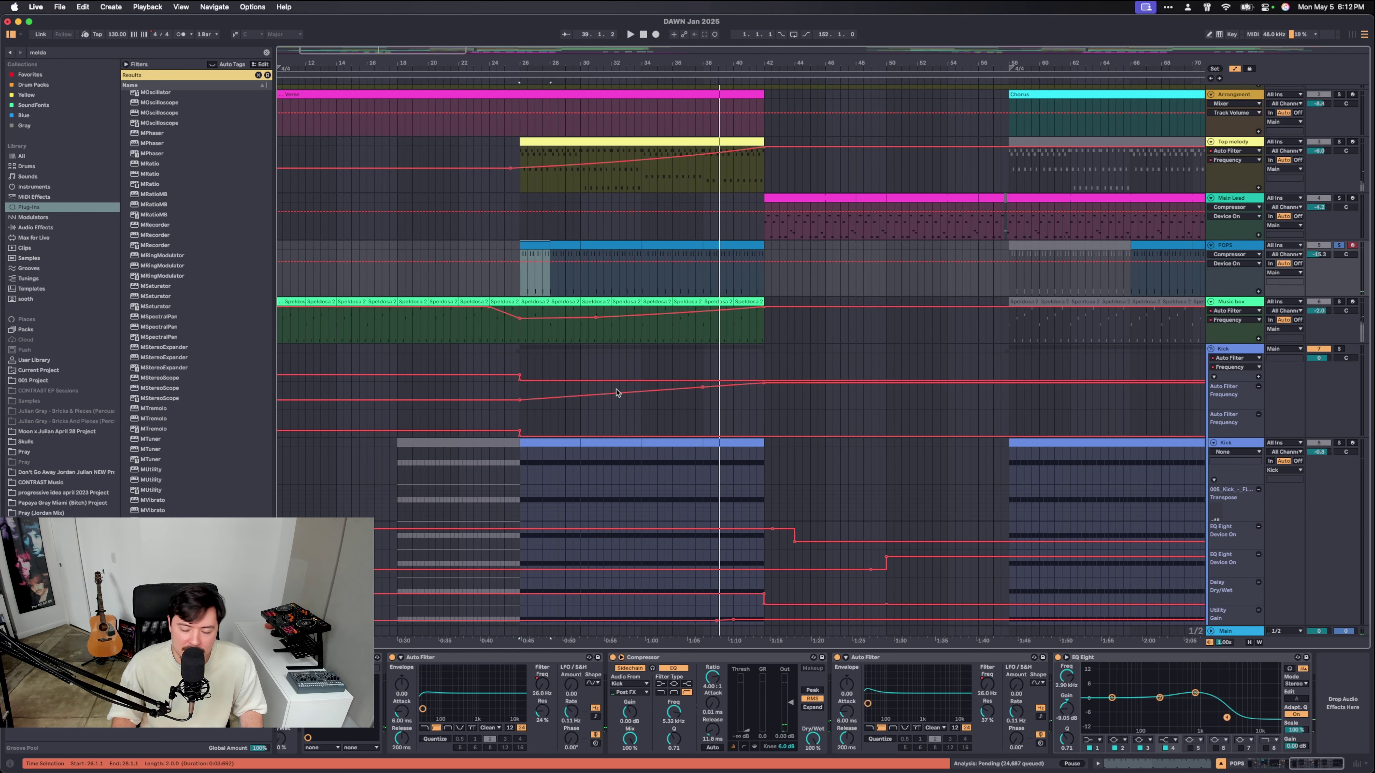
key("space")
left_click(518, 280)
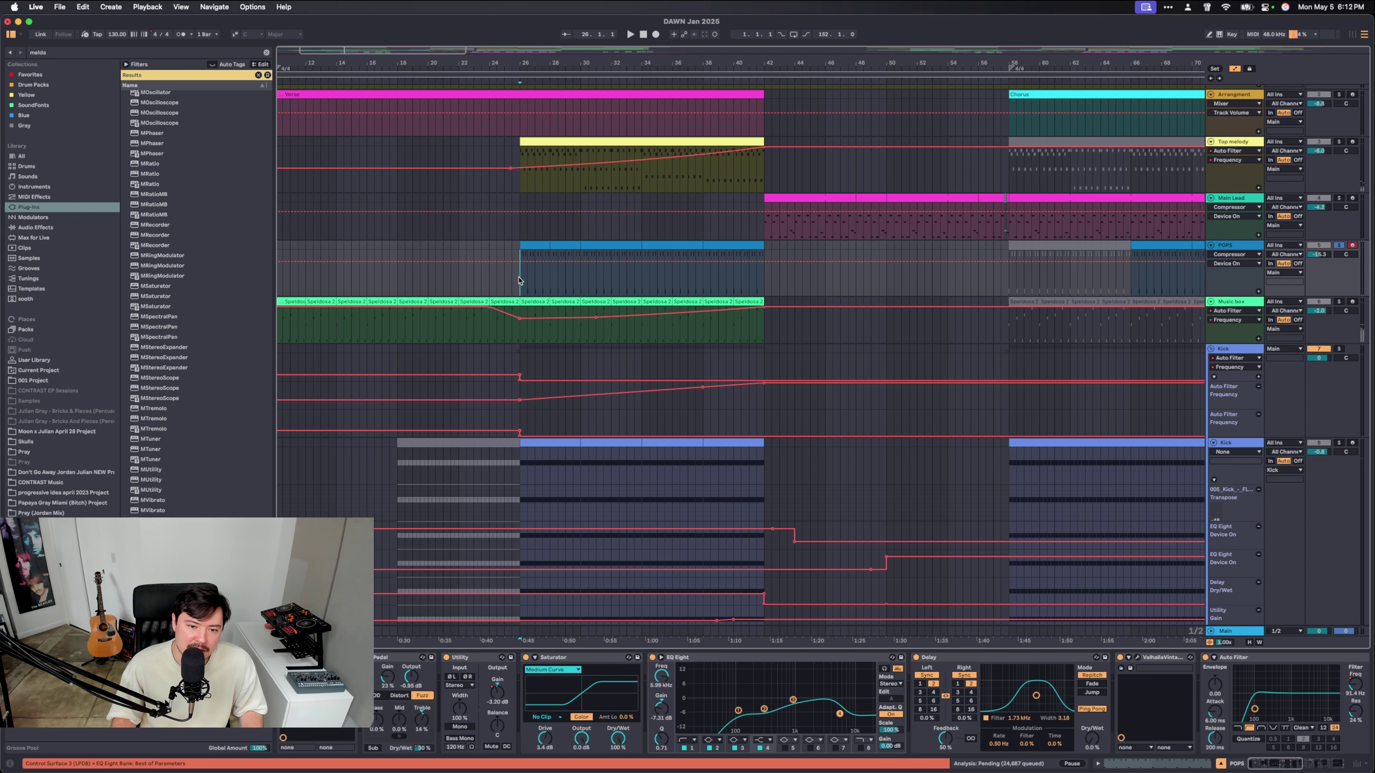
Solo the Kick group and play it from just before the Kick track's first active clip, moving the insert marker past the clip's start.
scroll(529, 285, "down", 1)
scroll(528, 284, "up", 3)
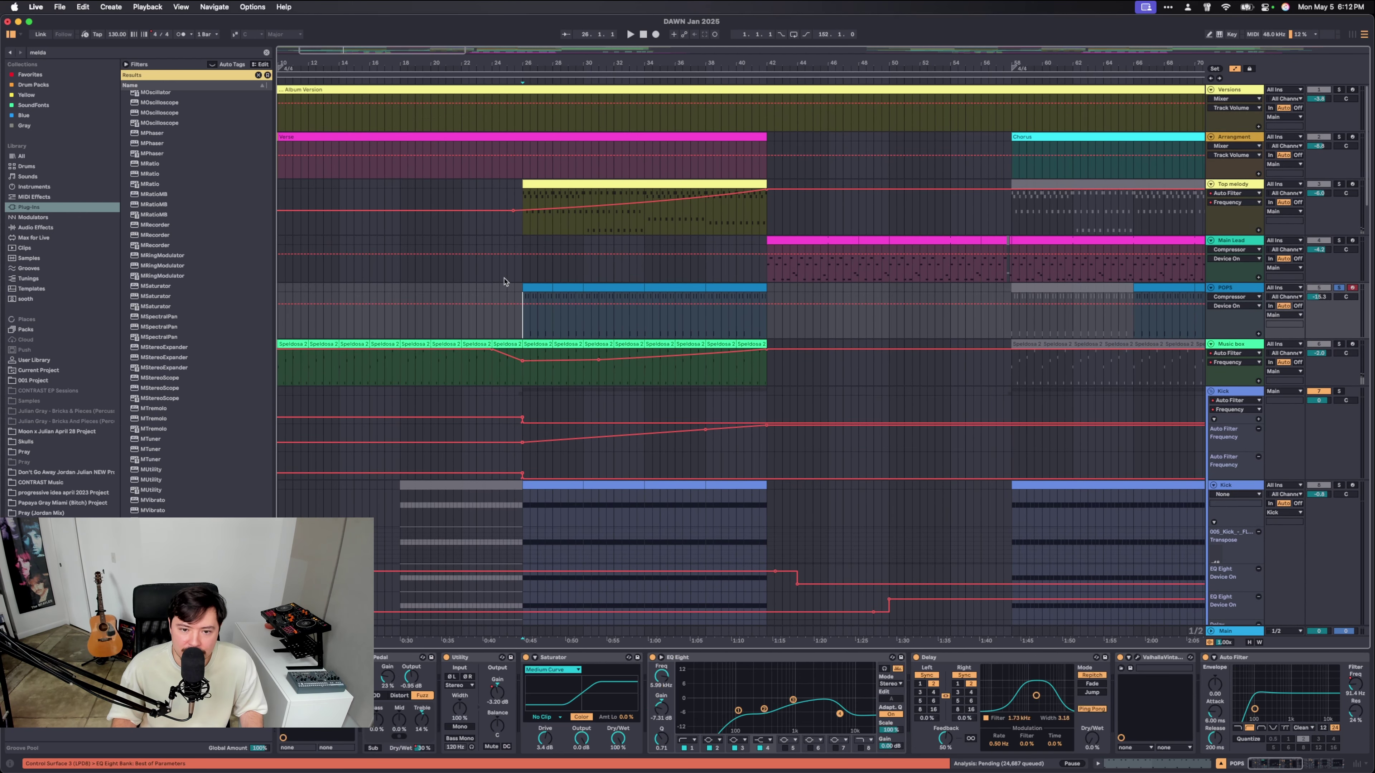
scroll(513, 288, "down", 2)
scroll(513, 287, "down", 3)
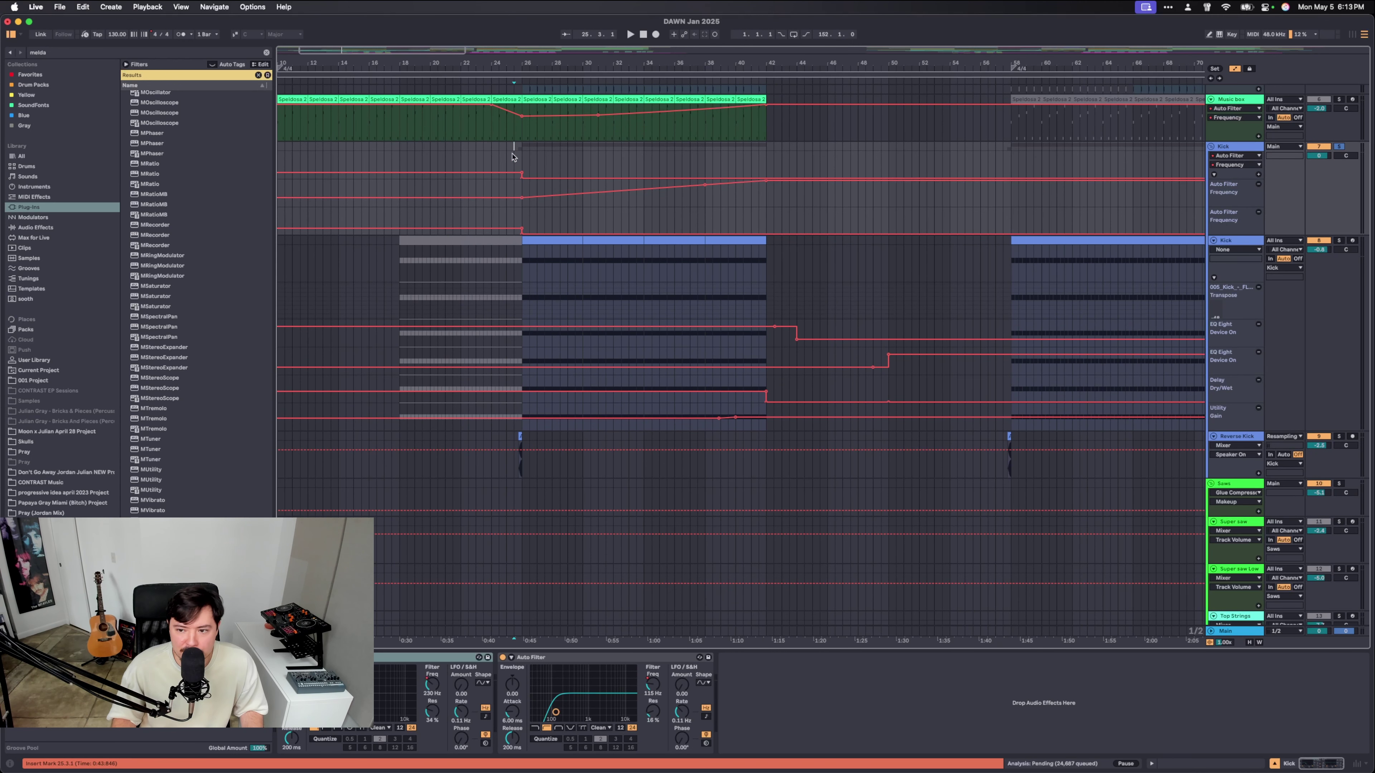
scroll(508, 212, "up", 2)
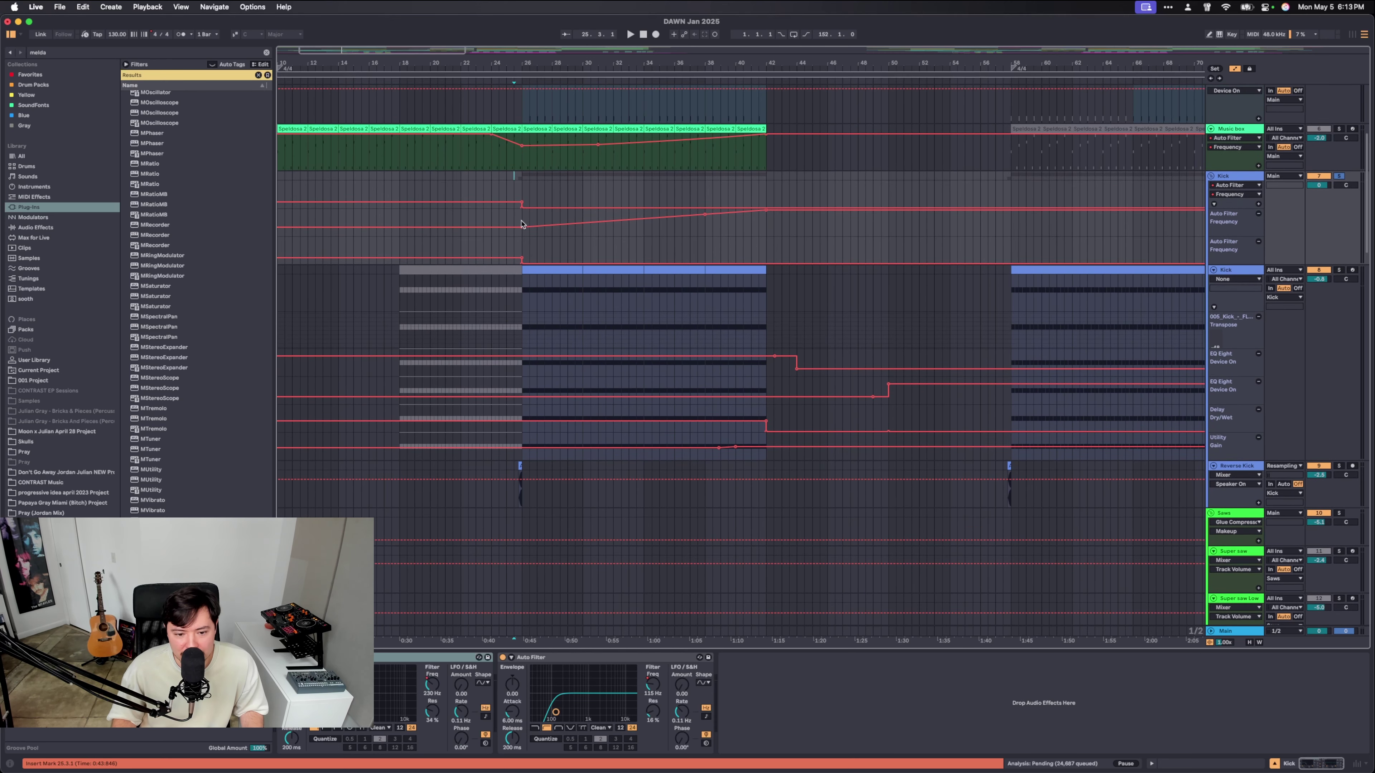
left_click(515, 467)
key("space")
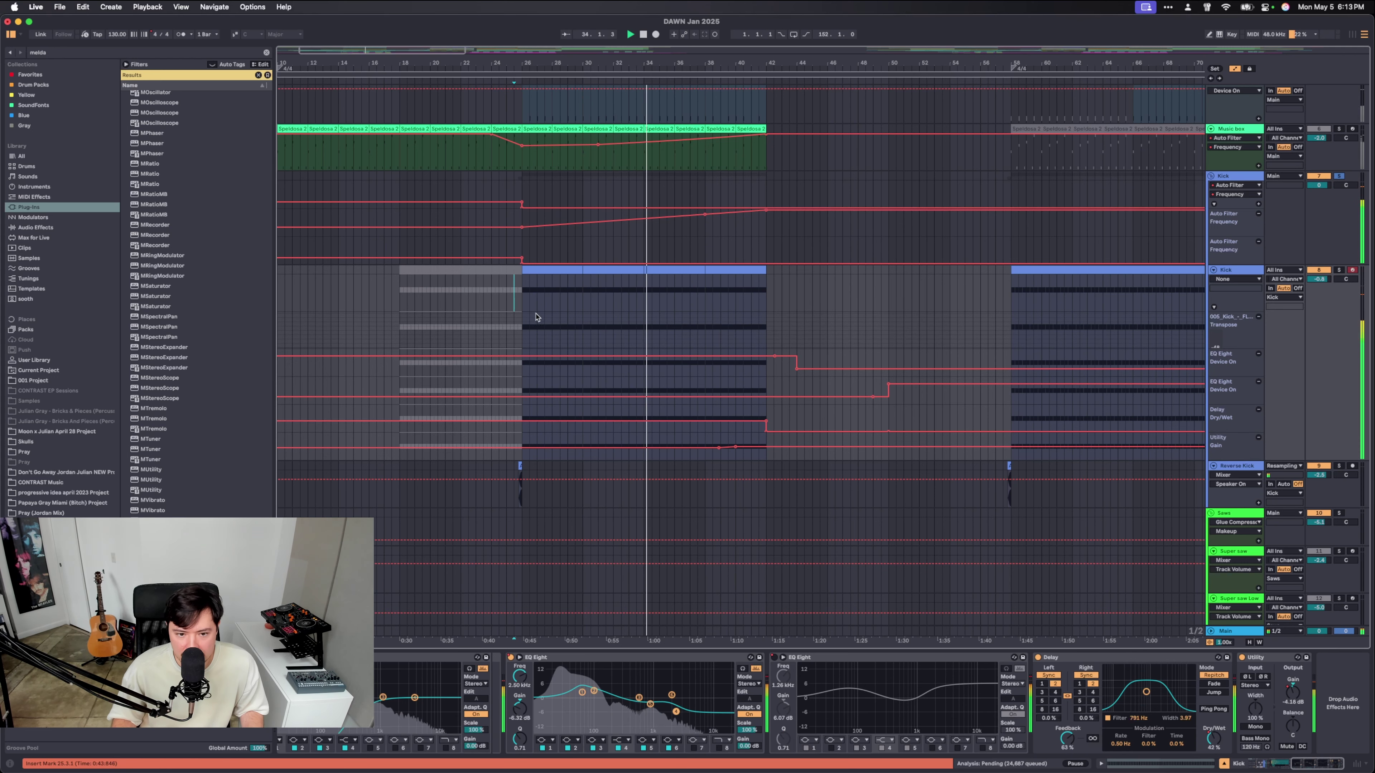
key("Right")
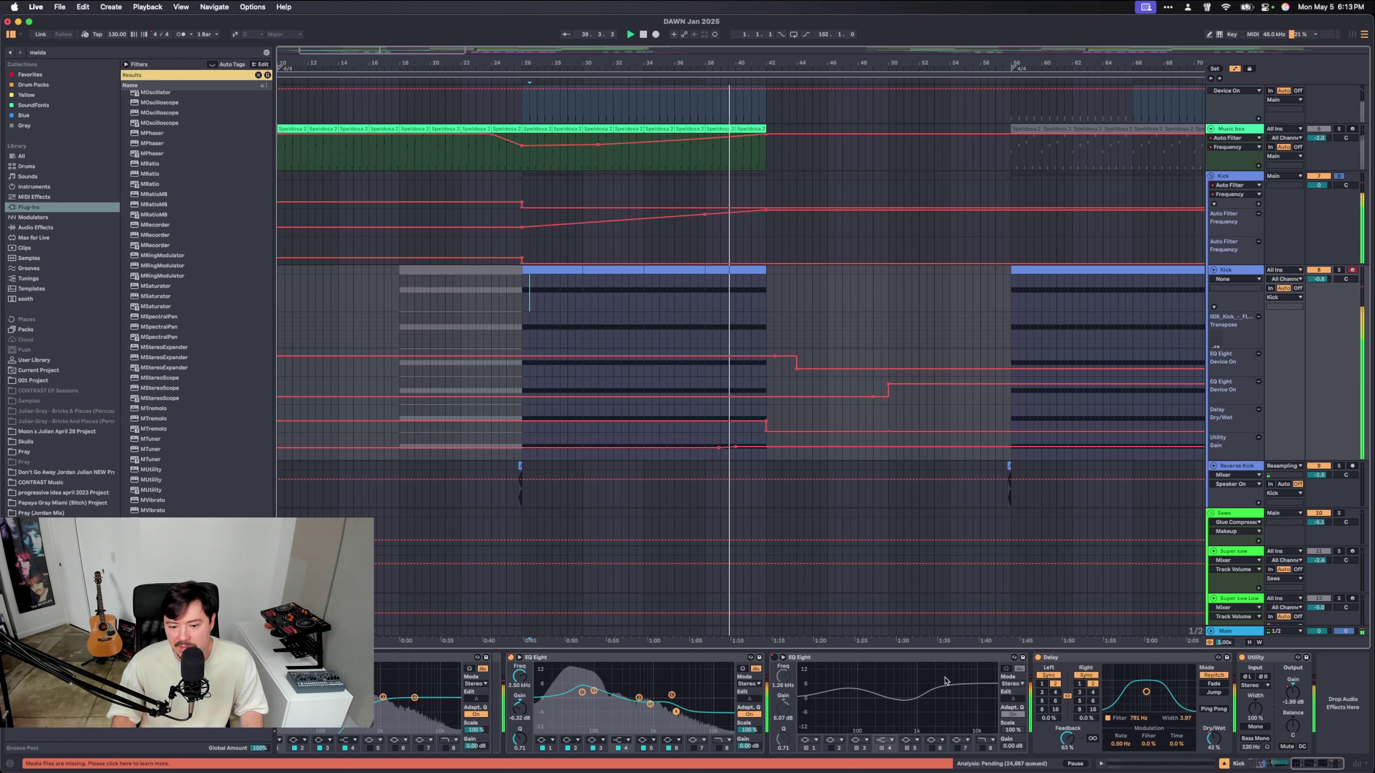
Review the Kick track's device chain, display the Device On automation of the EQ Eight before the bypassed one, and resume playback.
scroll(945, 671, "left", 10)
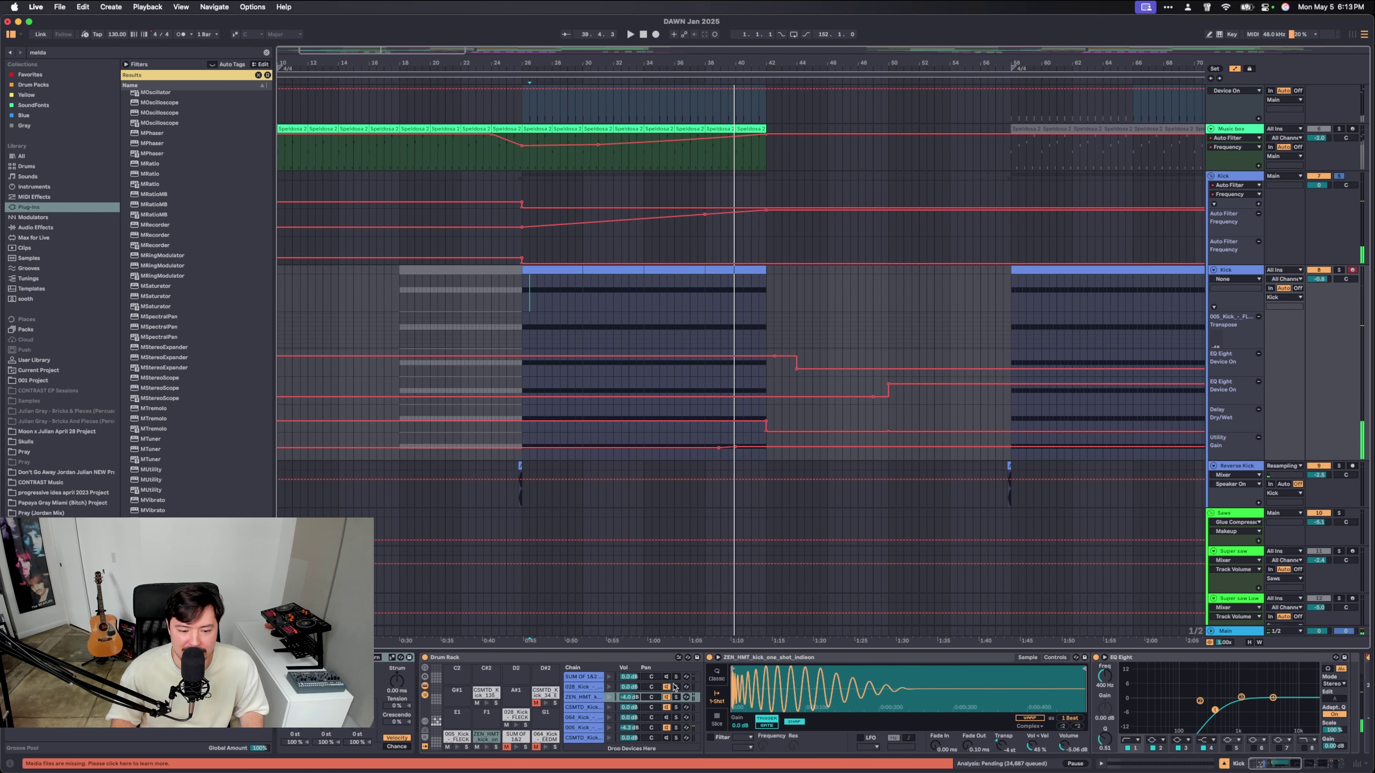
scroll(674, 686, "right", 10)
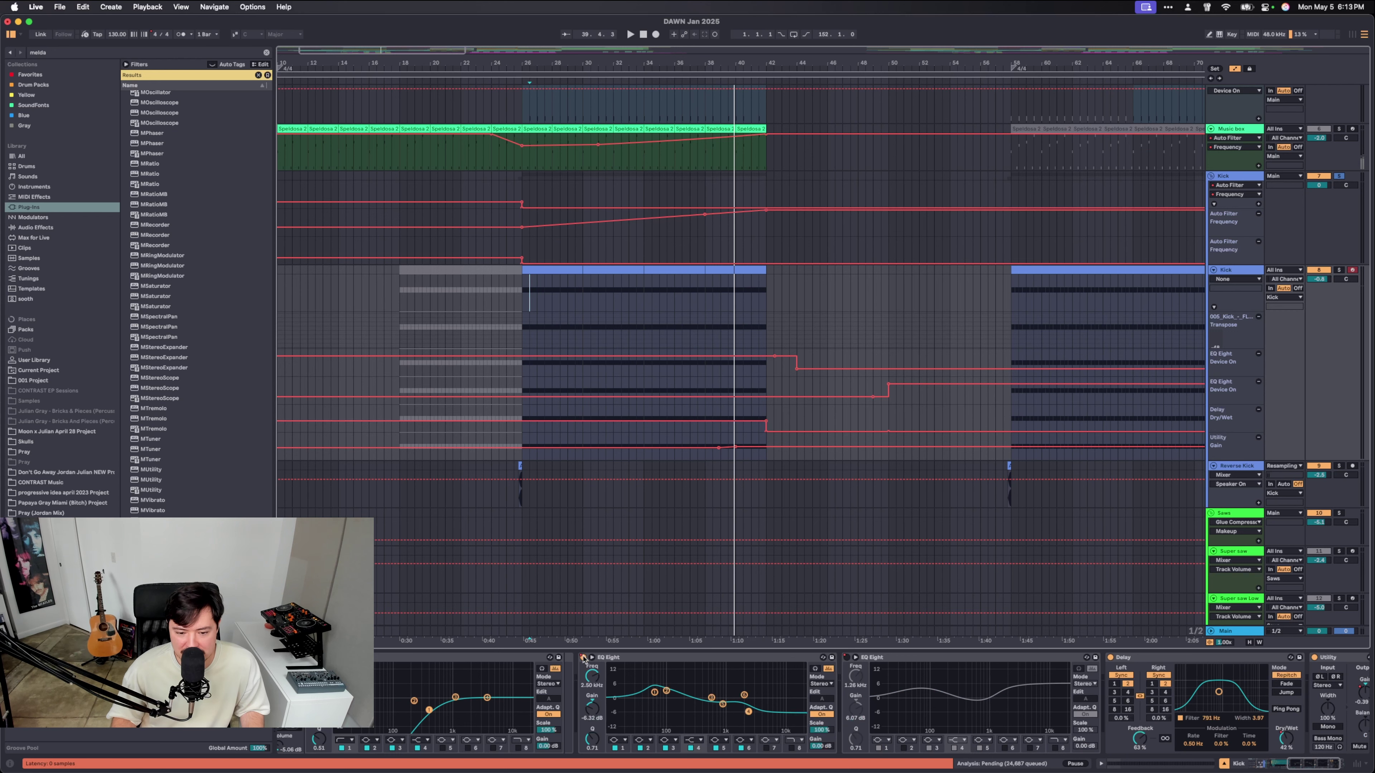
left_click(584, 658)
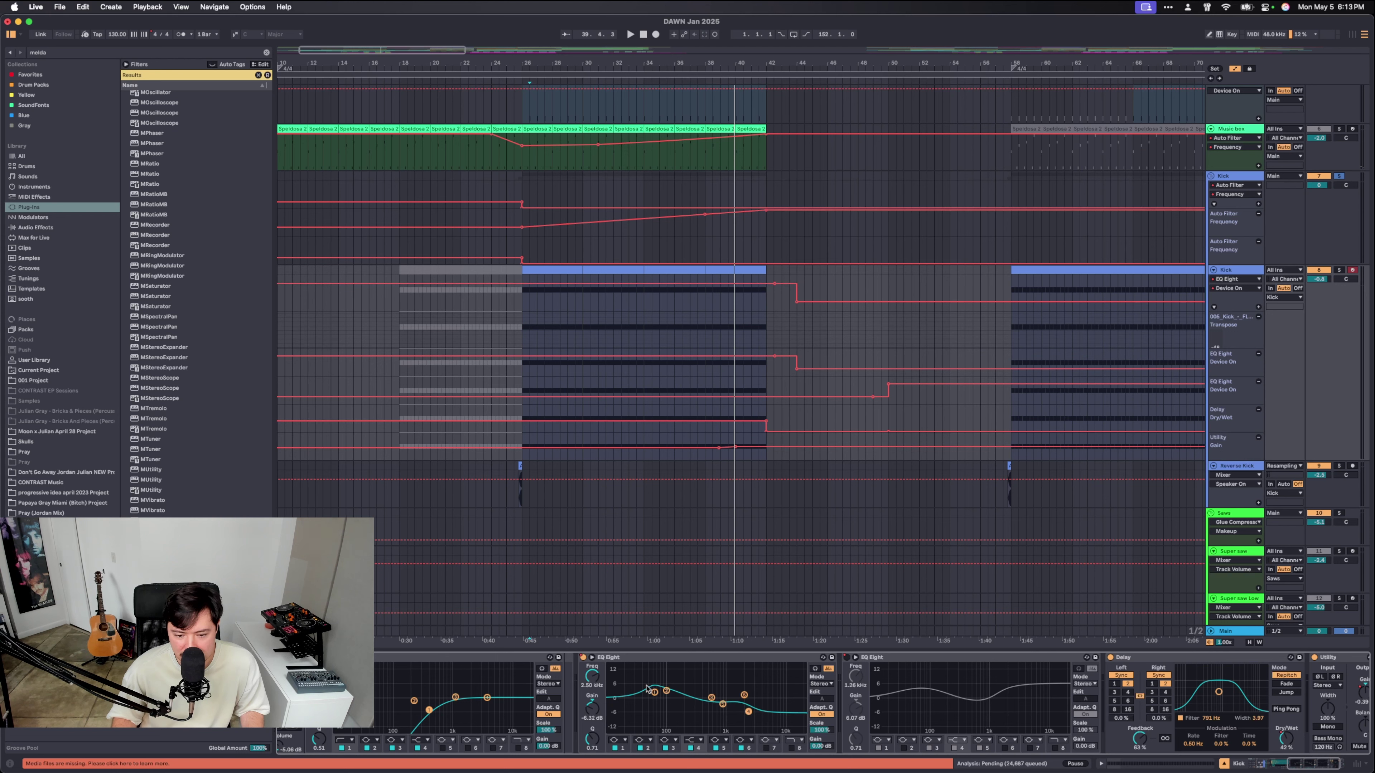
key("space")
left_click(705, 318)
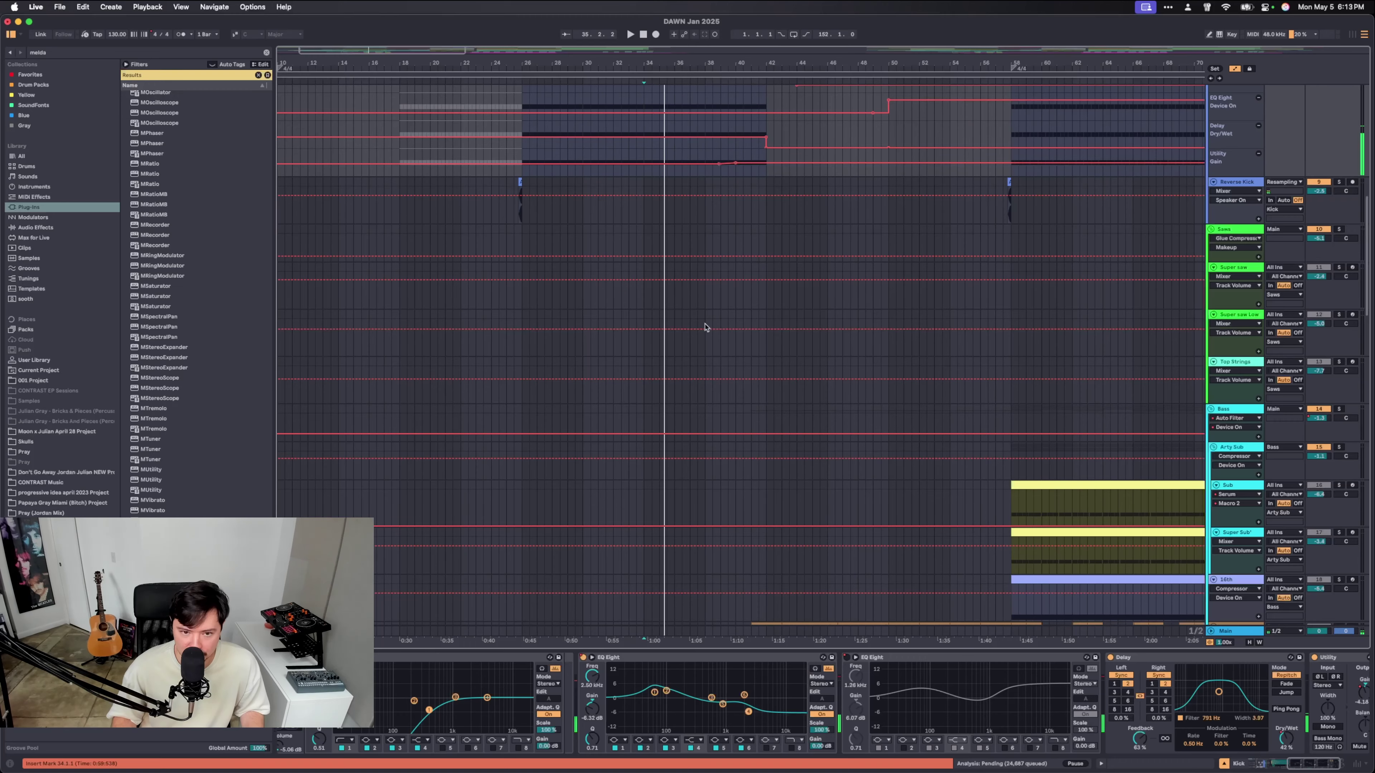
Audition the Reverse Kick from just before its first clip, and unsolo the Kick group with the insert marker at that spot.
left_click(476, 265)
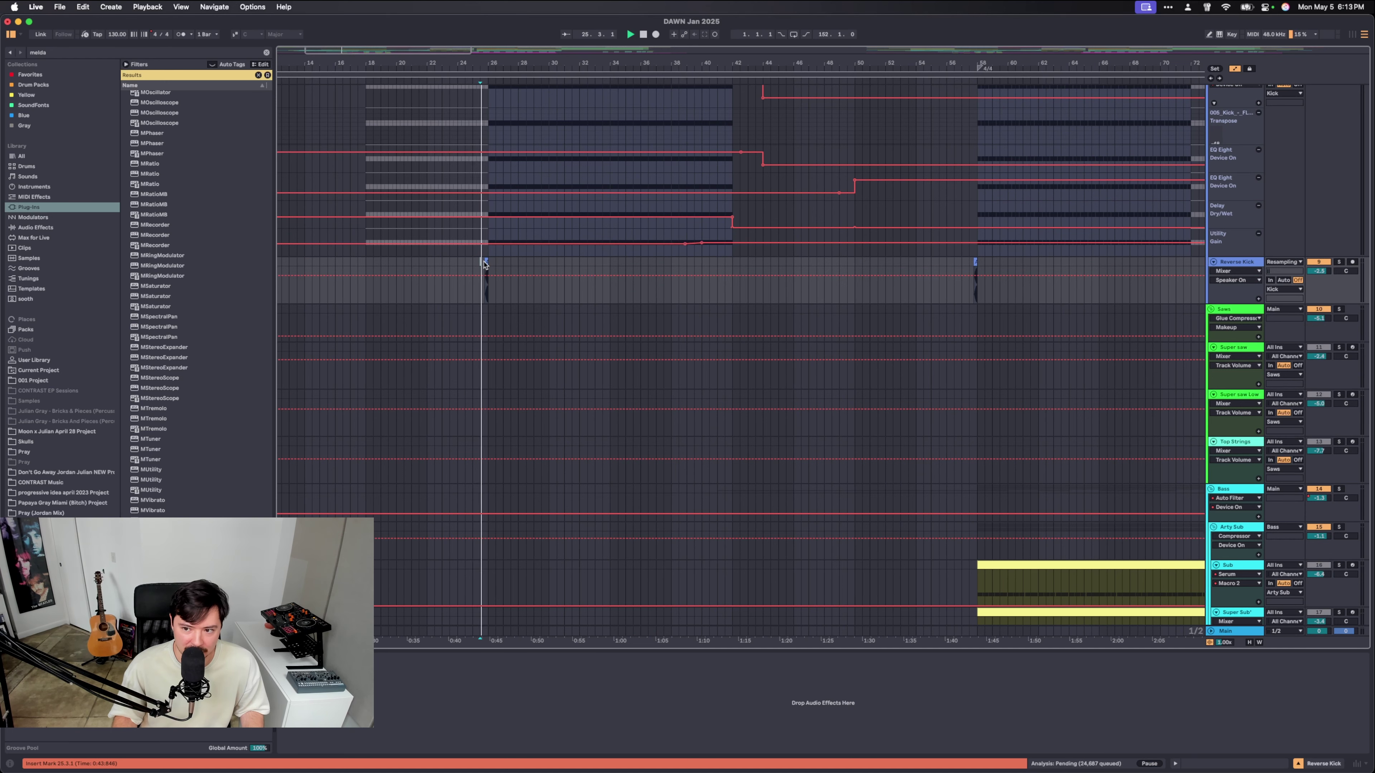
scroll(484, 264, "up", 5)
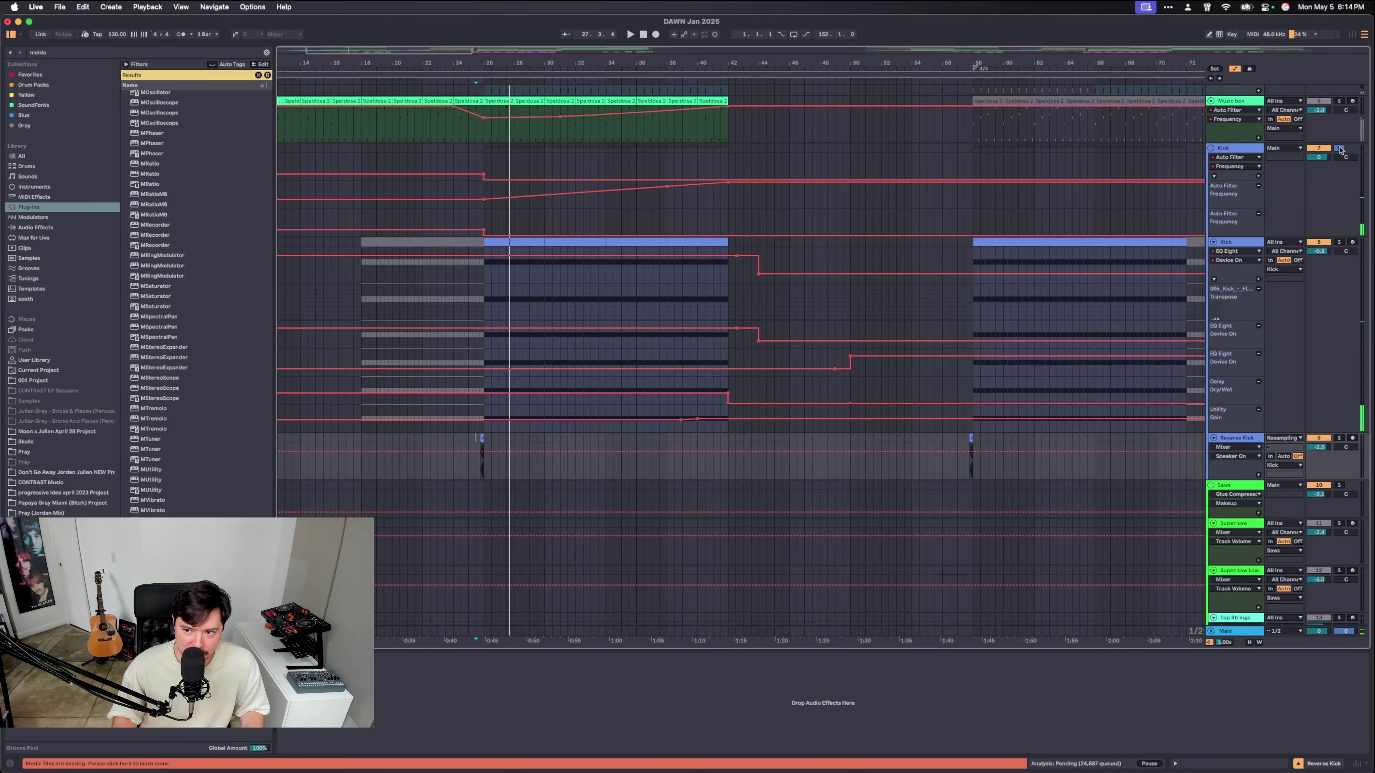
left_click(475, 191)
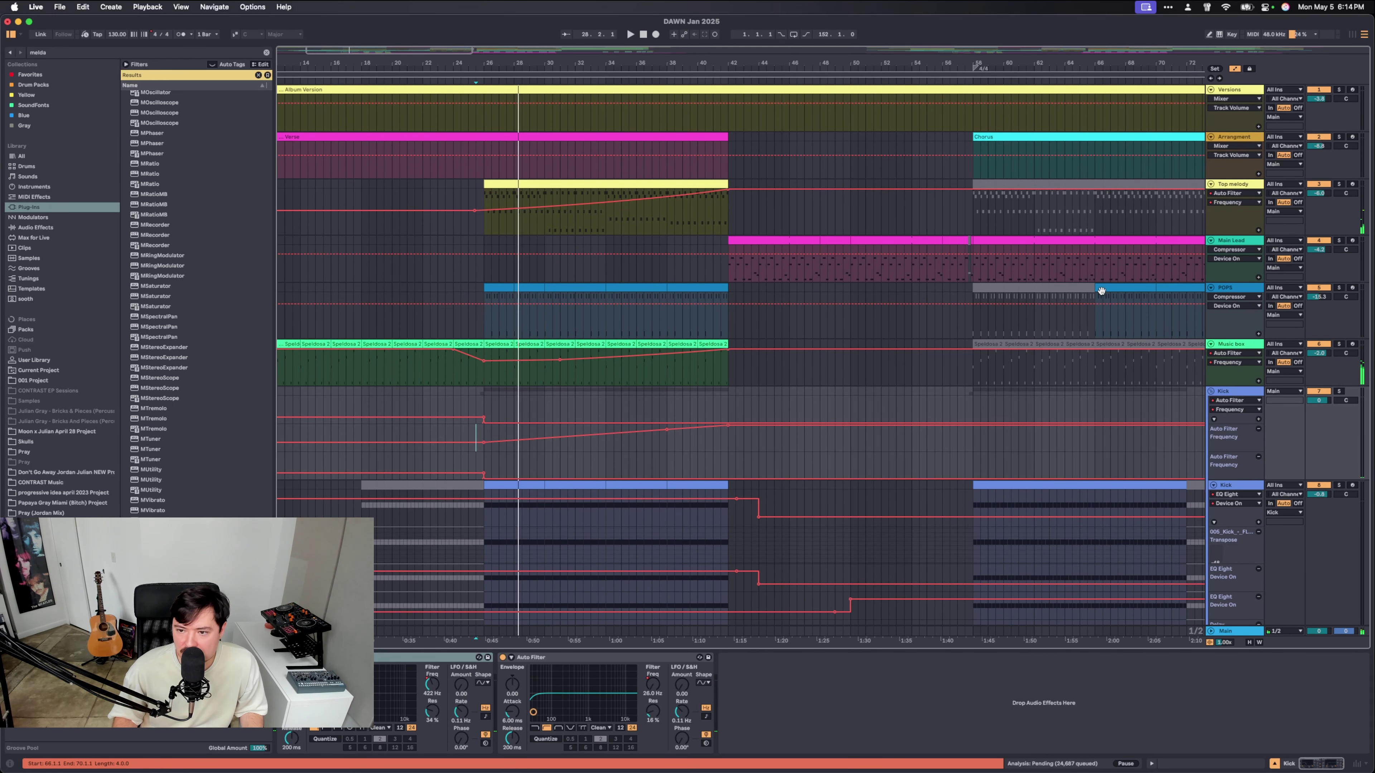
Solo and audition the Shaker track's first clip, and place the insert marker at the start of the first Hats clip.
scroll(1101, 290, "down", 15)
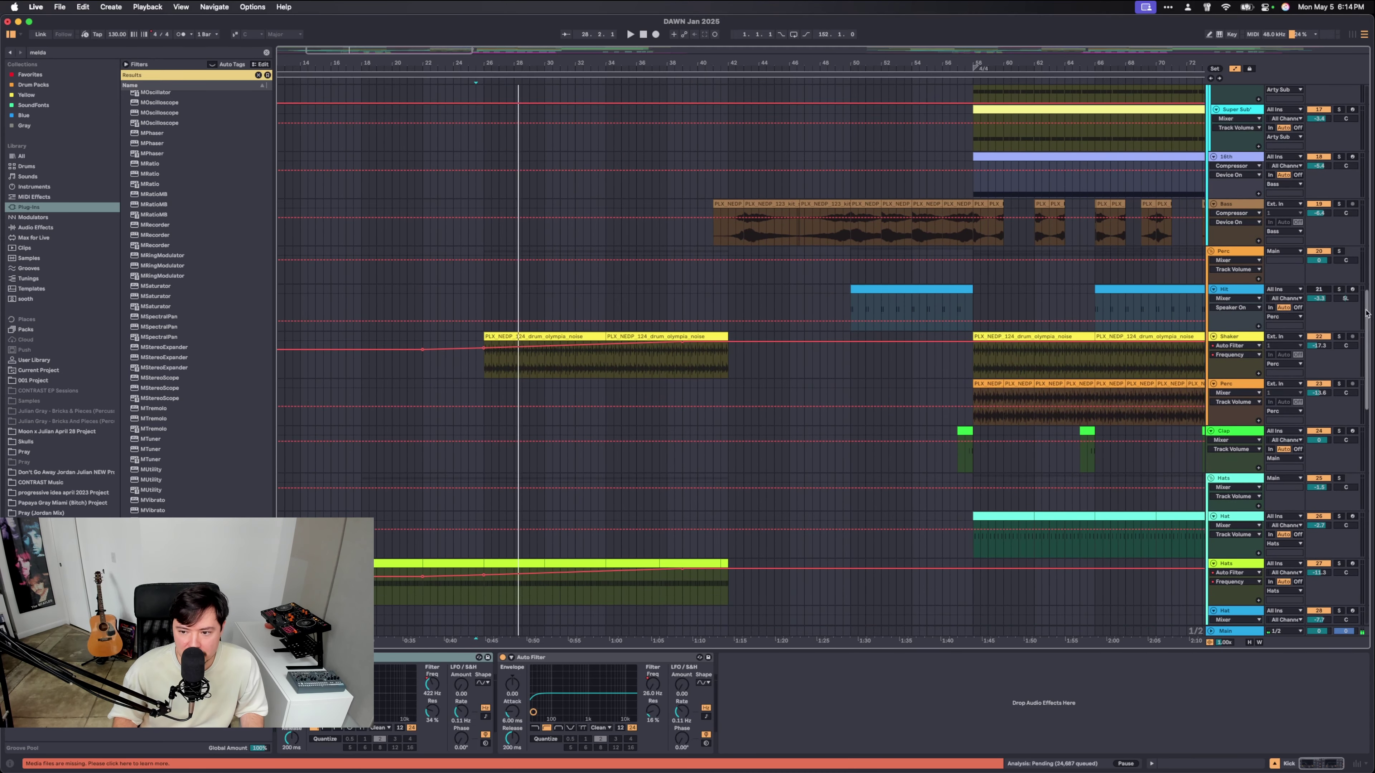
left_click(909, 340)
left_click(530, 334)
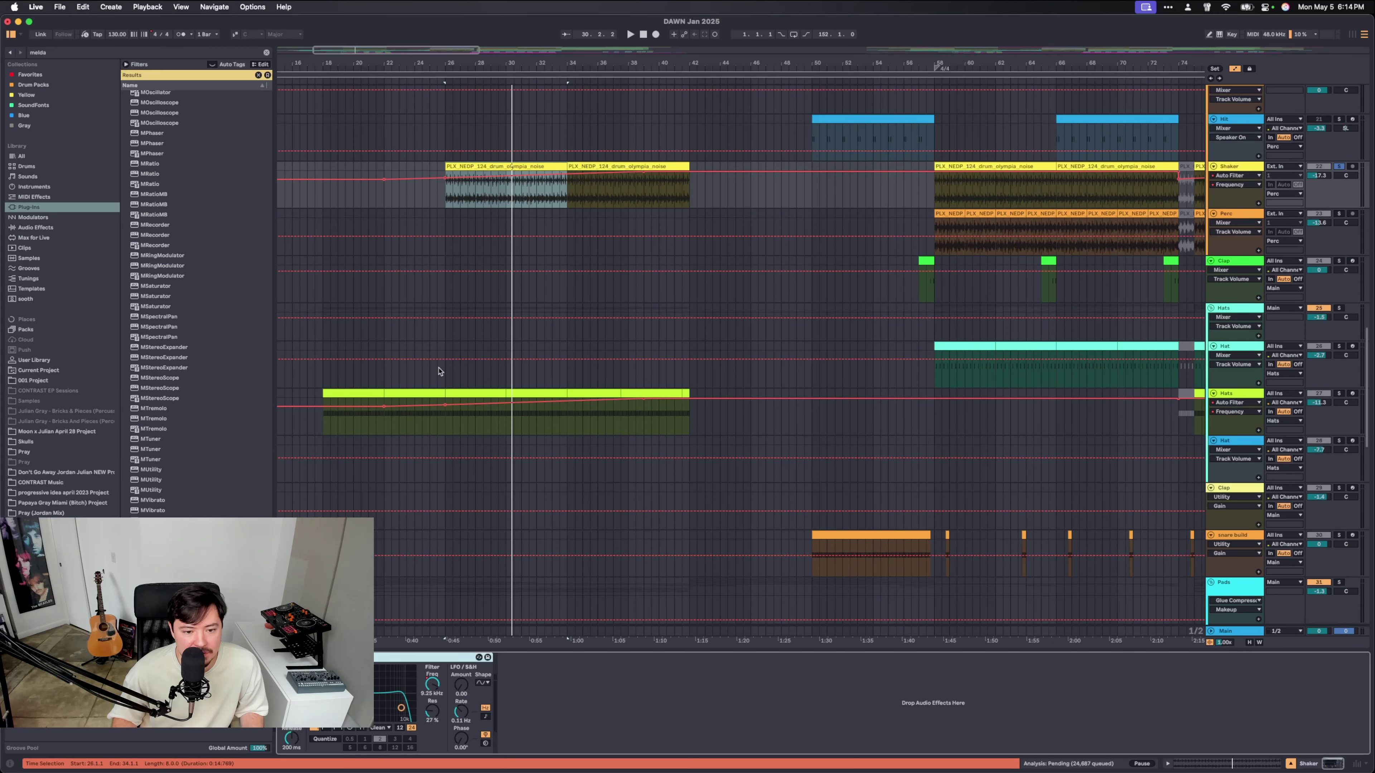
left_click(447, 427)
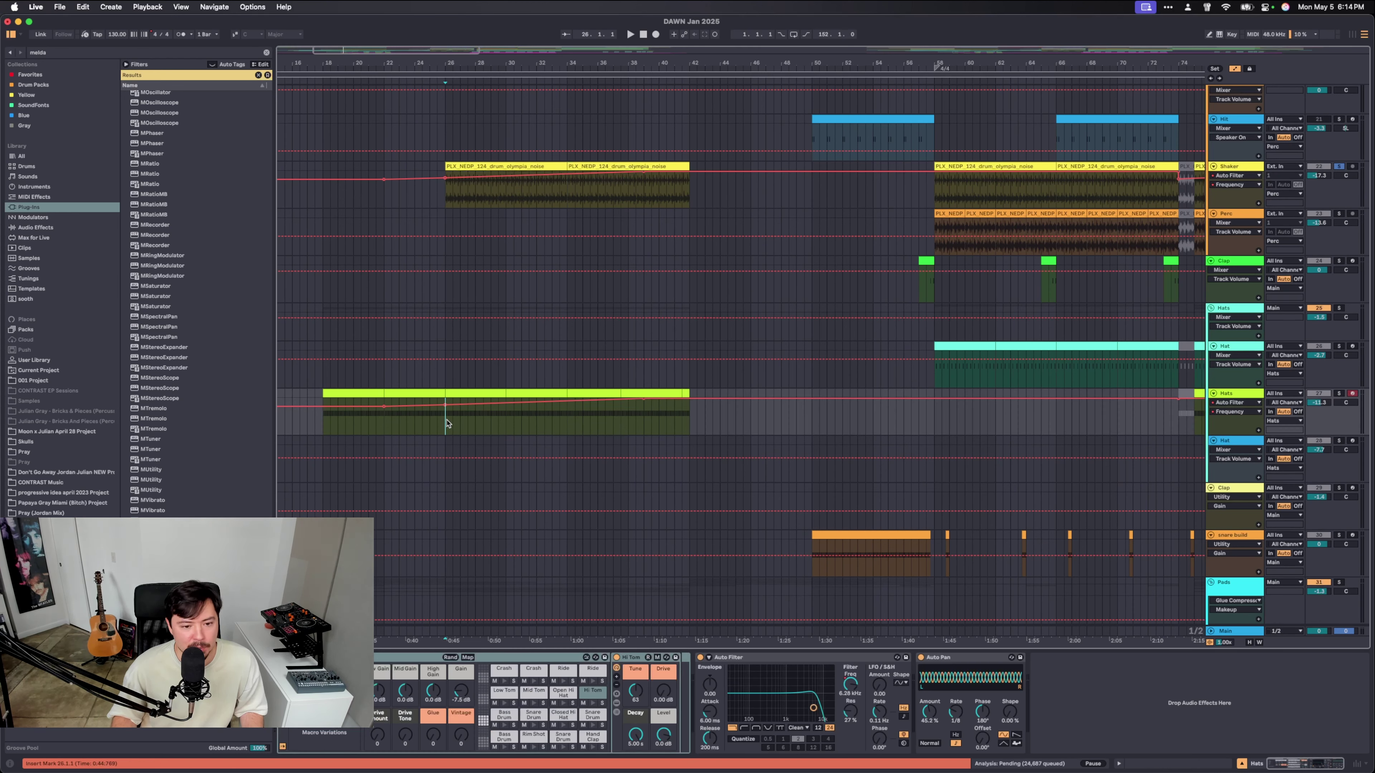
left_click(320, 419)
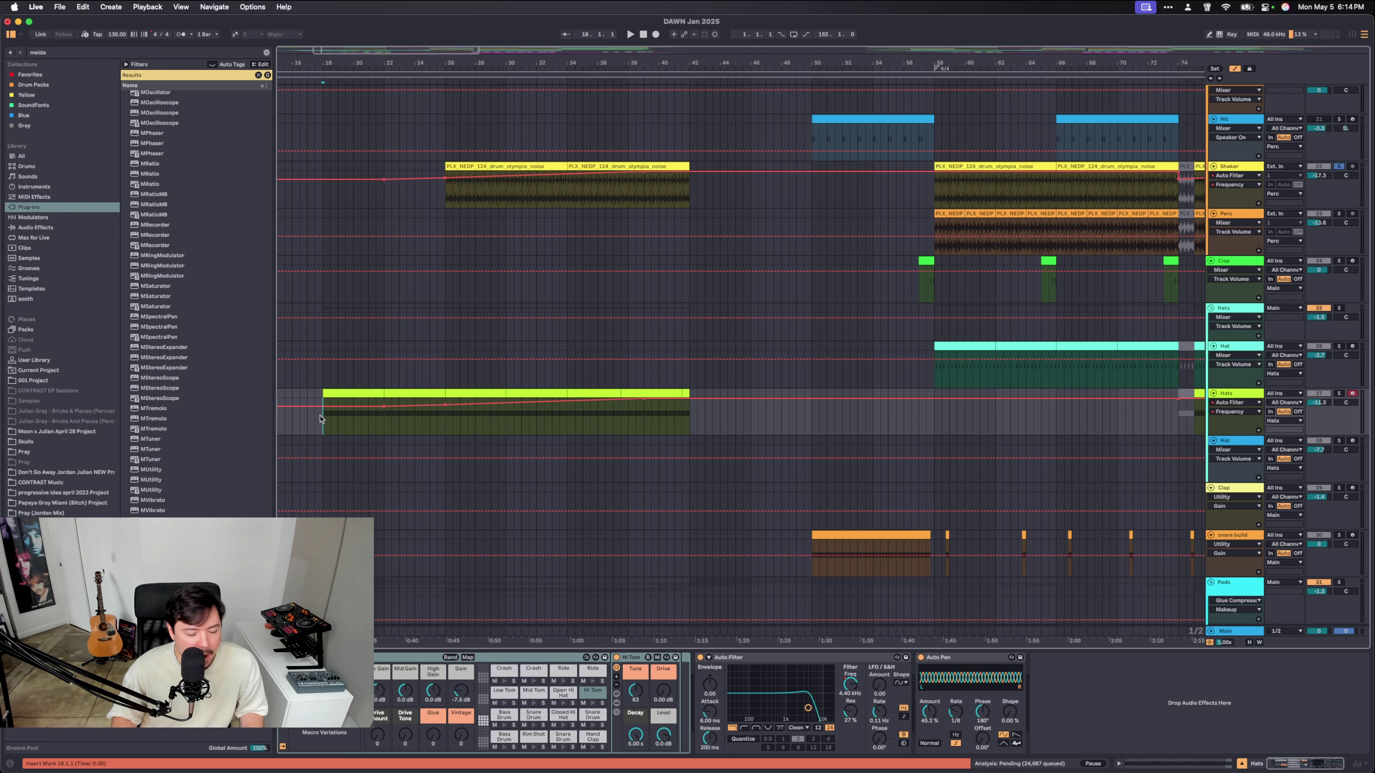
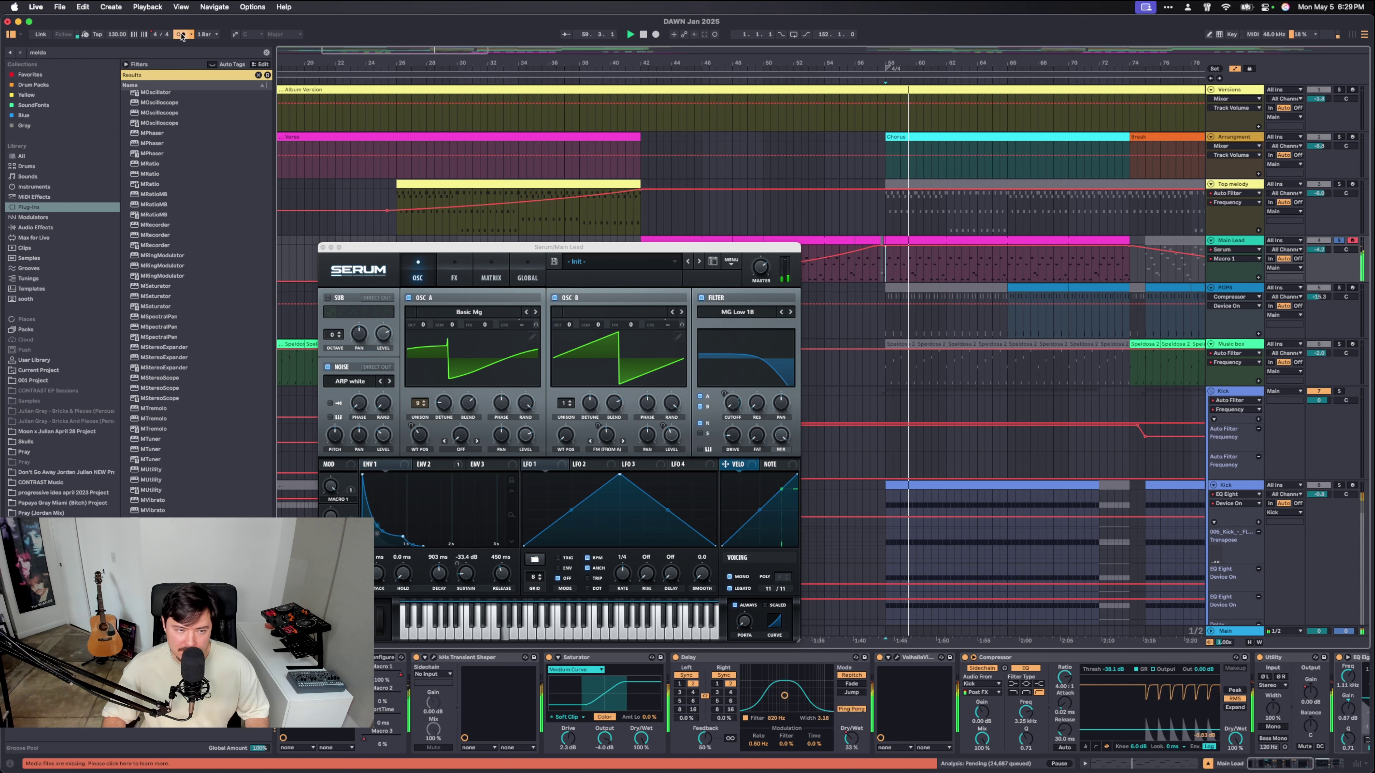
Stop playback, highlight the chorus's first four bars on the Main Lead track, and return the insert marker to the chorus start.
key("space")
left_click(901, 266)
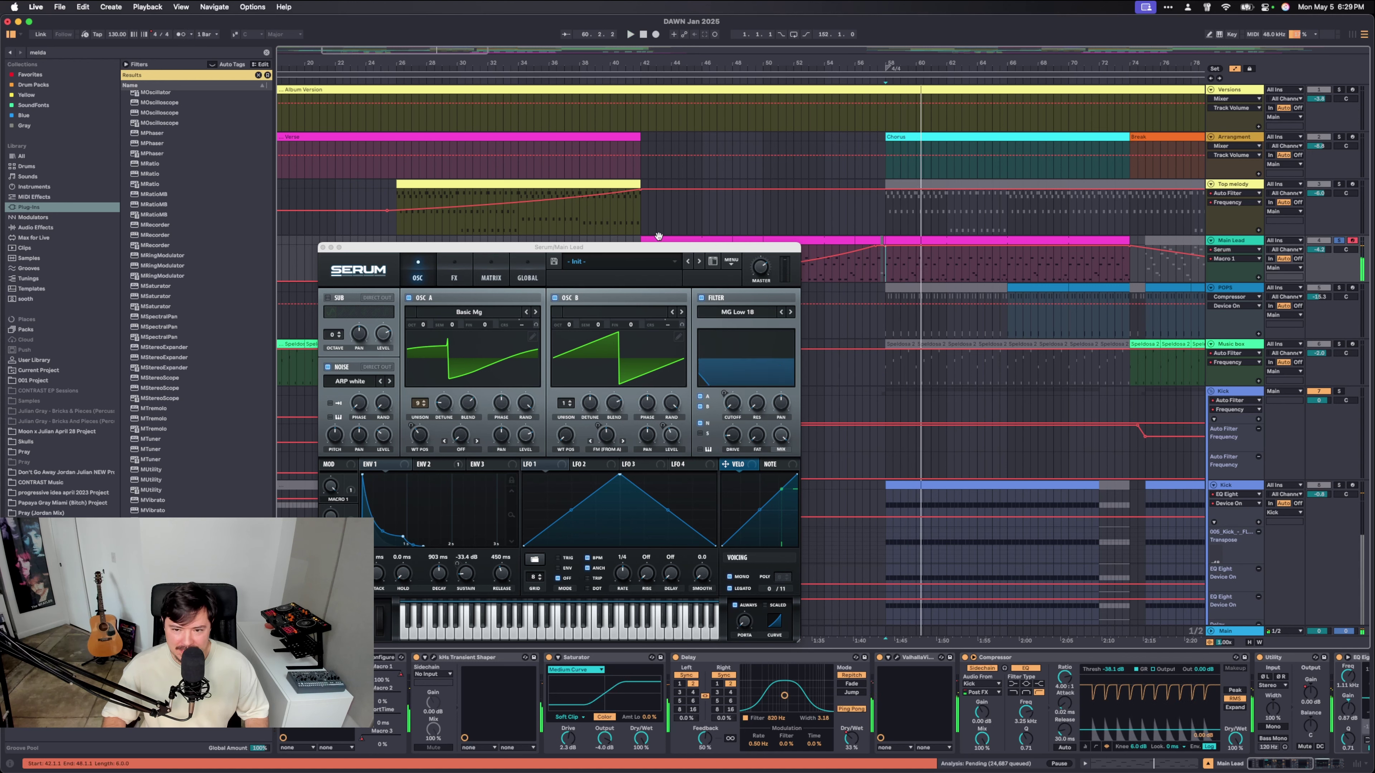
left_click(886, 272)
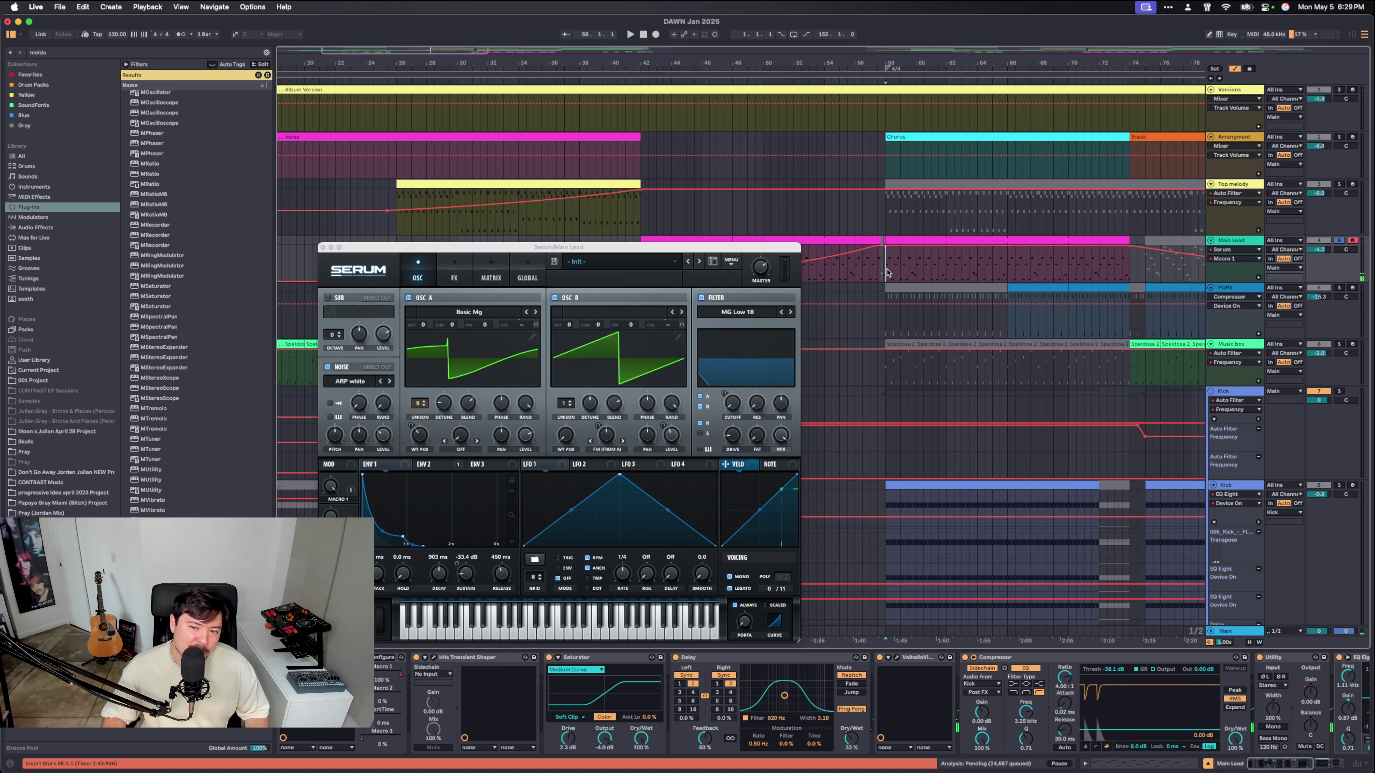
left_click_drag(887, 272, 955, 269)
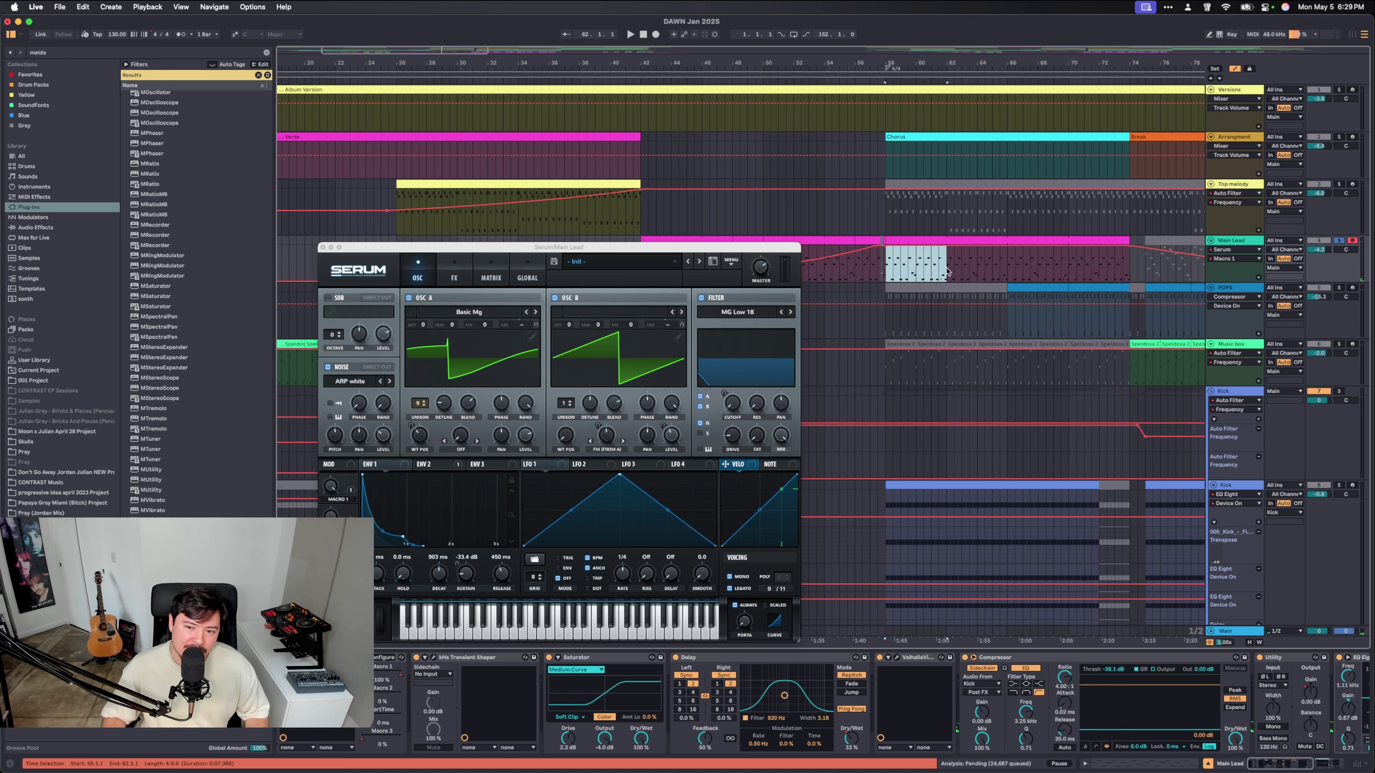
left_click(947, 271)
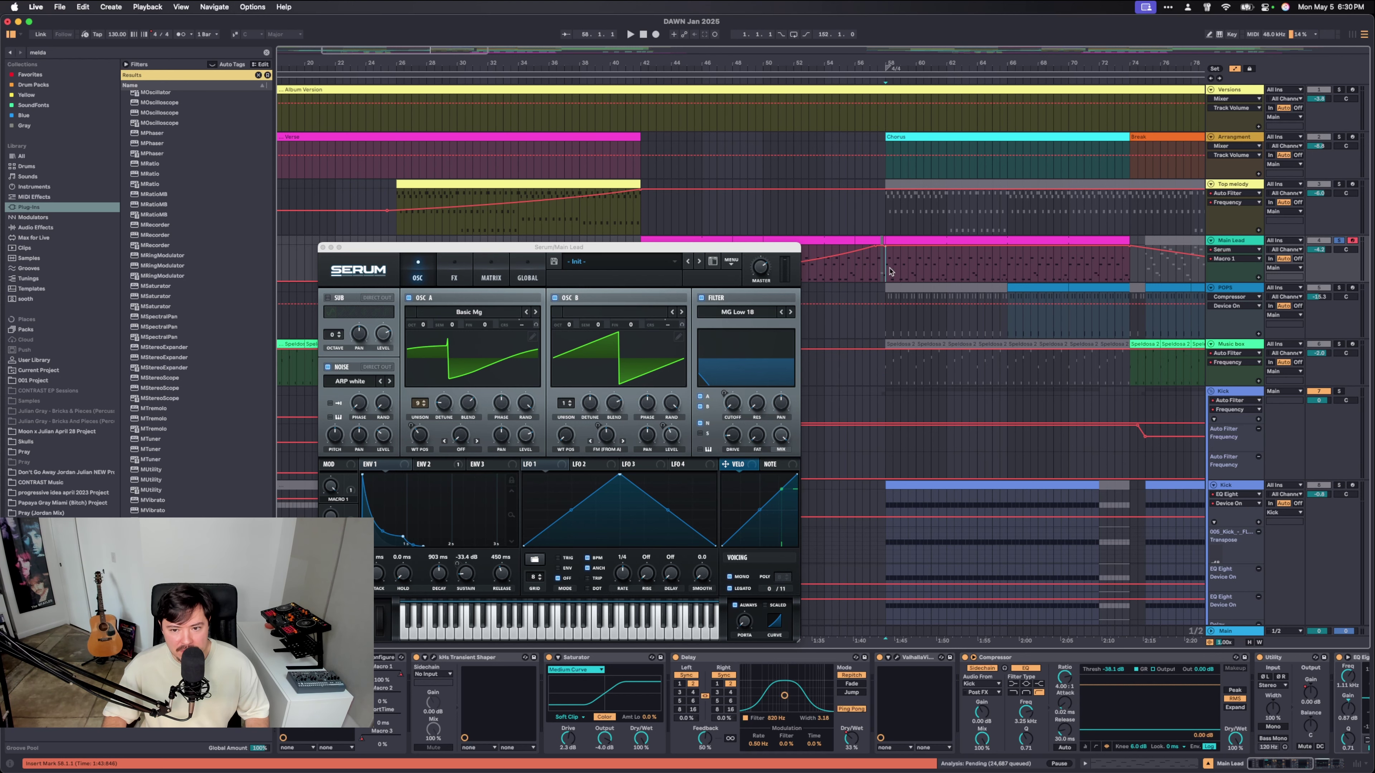
Display the Main Lead Delay's Dry/Wet automation and place the insert marker just before the chorus.
scroll(898, 281, "down", 1)
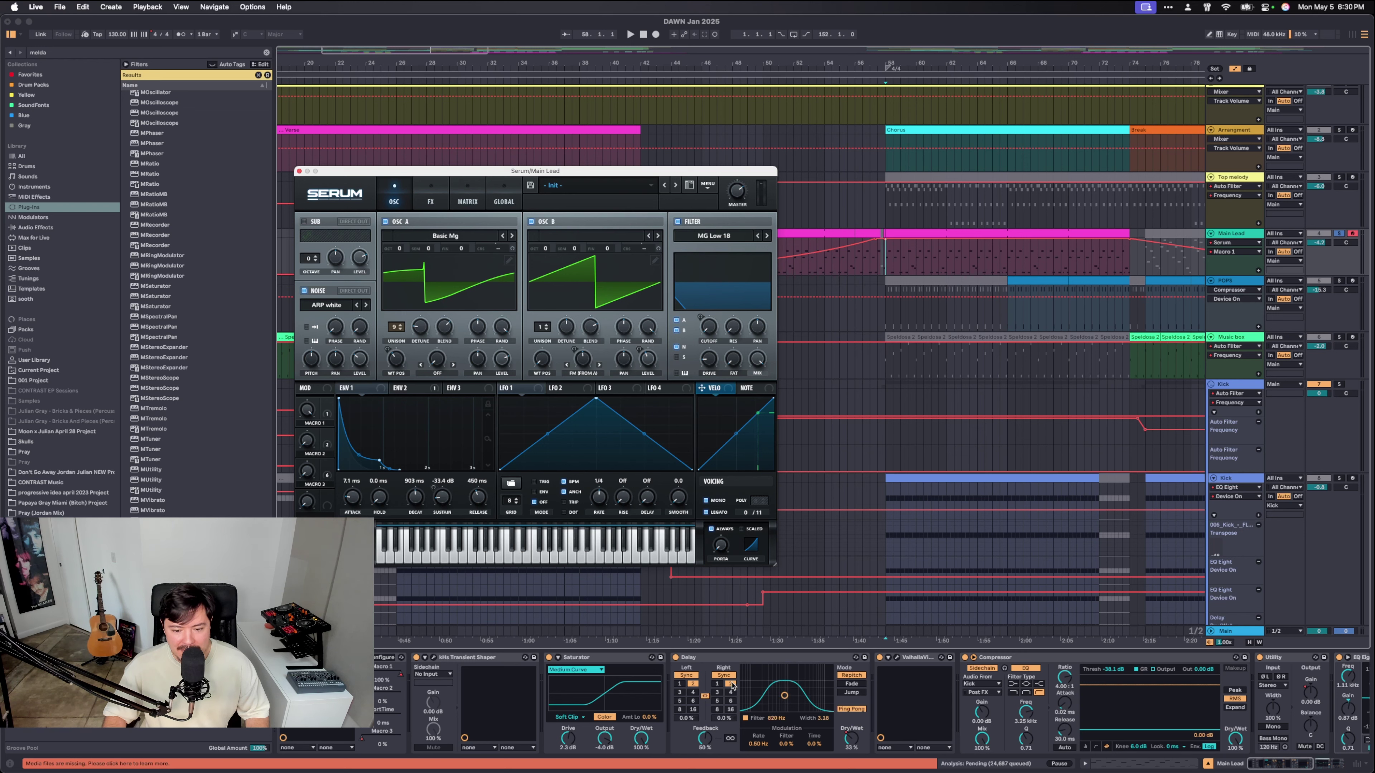
left_click(853, 741)
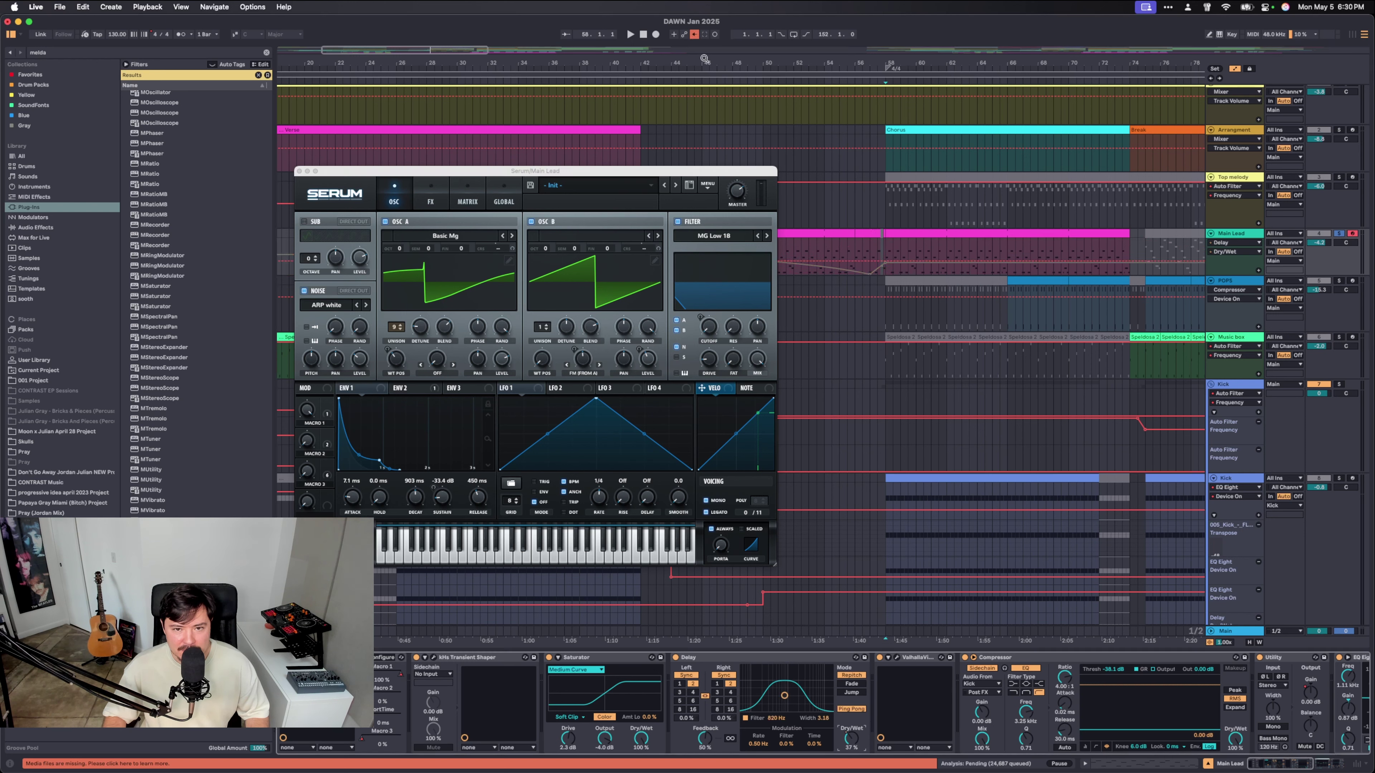
left_click(877, 256)
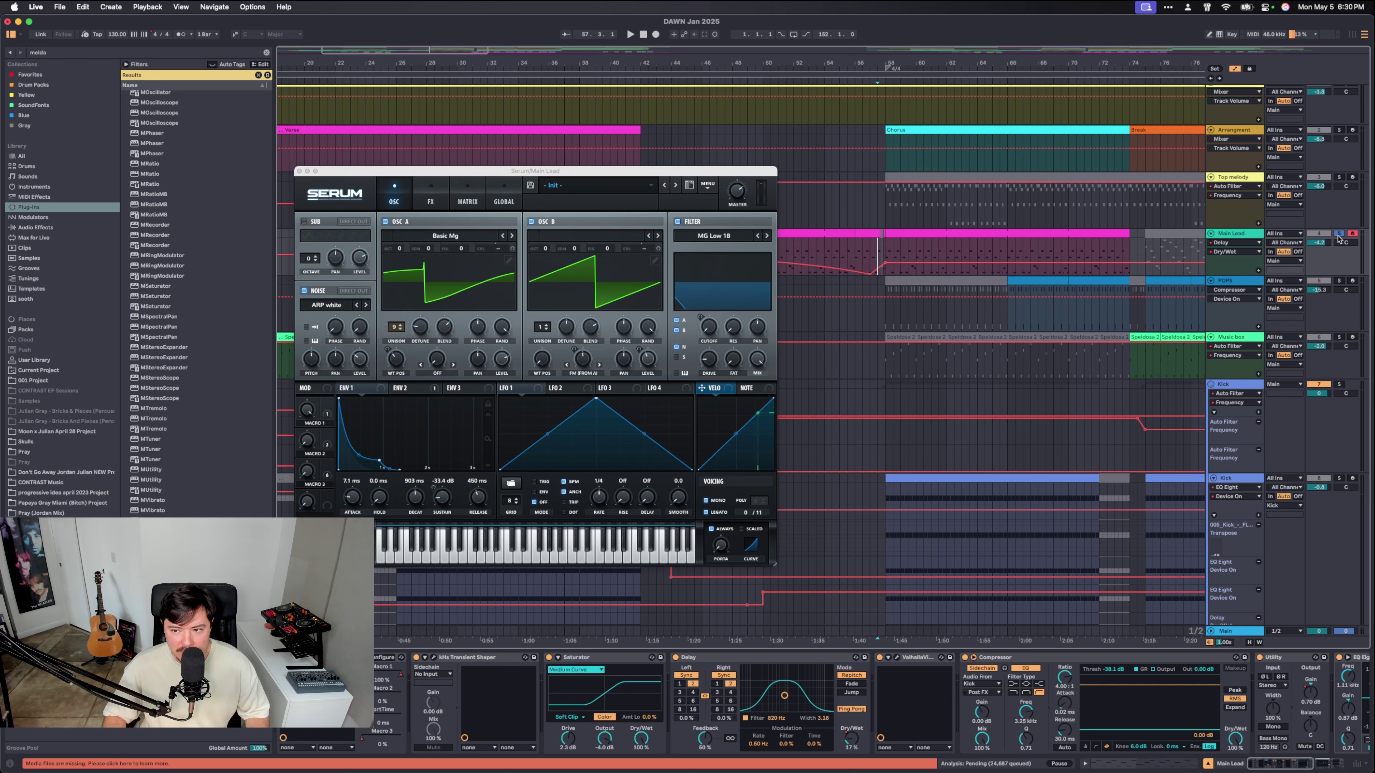
Play the soloed Main Lead into the chorus, switching its Delay off and back on to compare the sound.
left_click(1339, 234)
key("space")
left_click(675, 658)
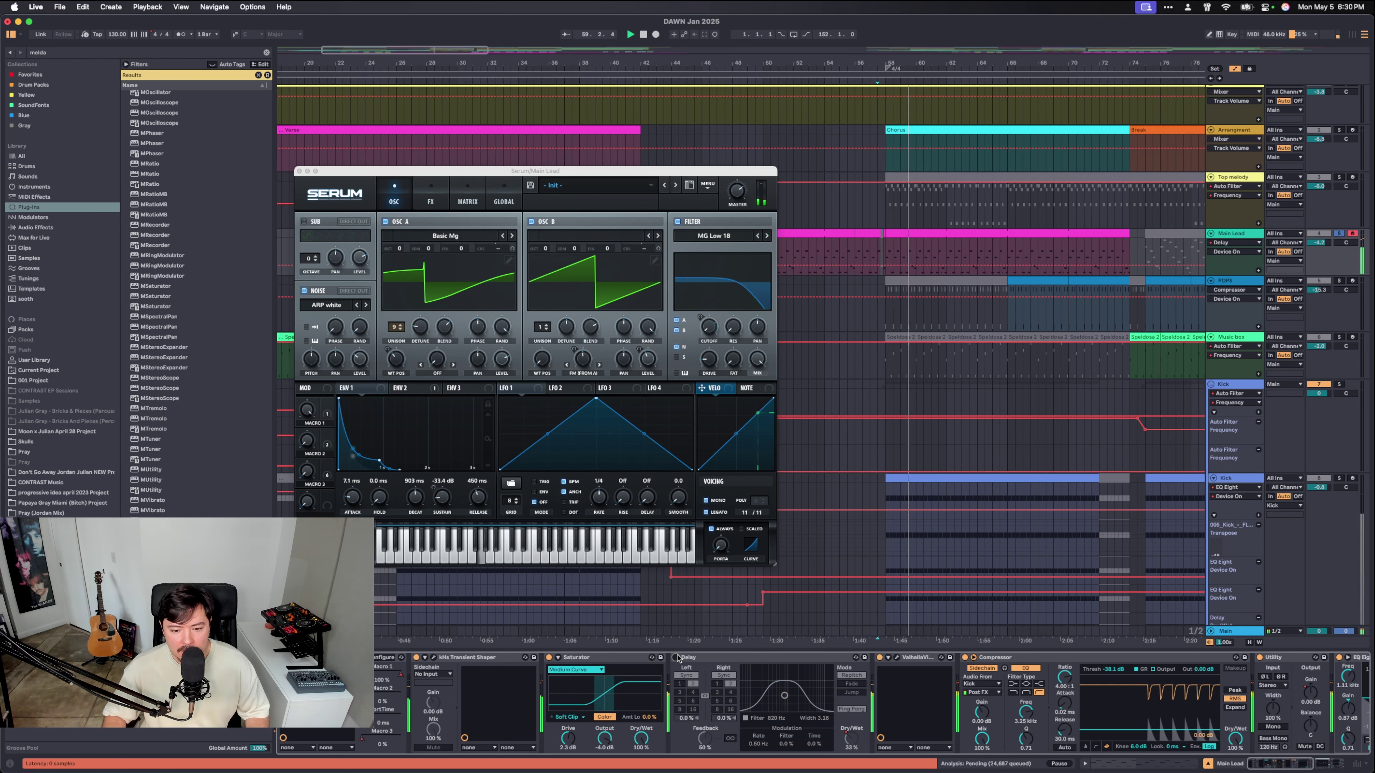
left_click(676, 657)
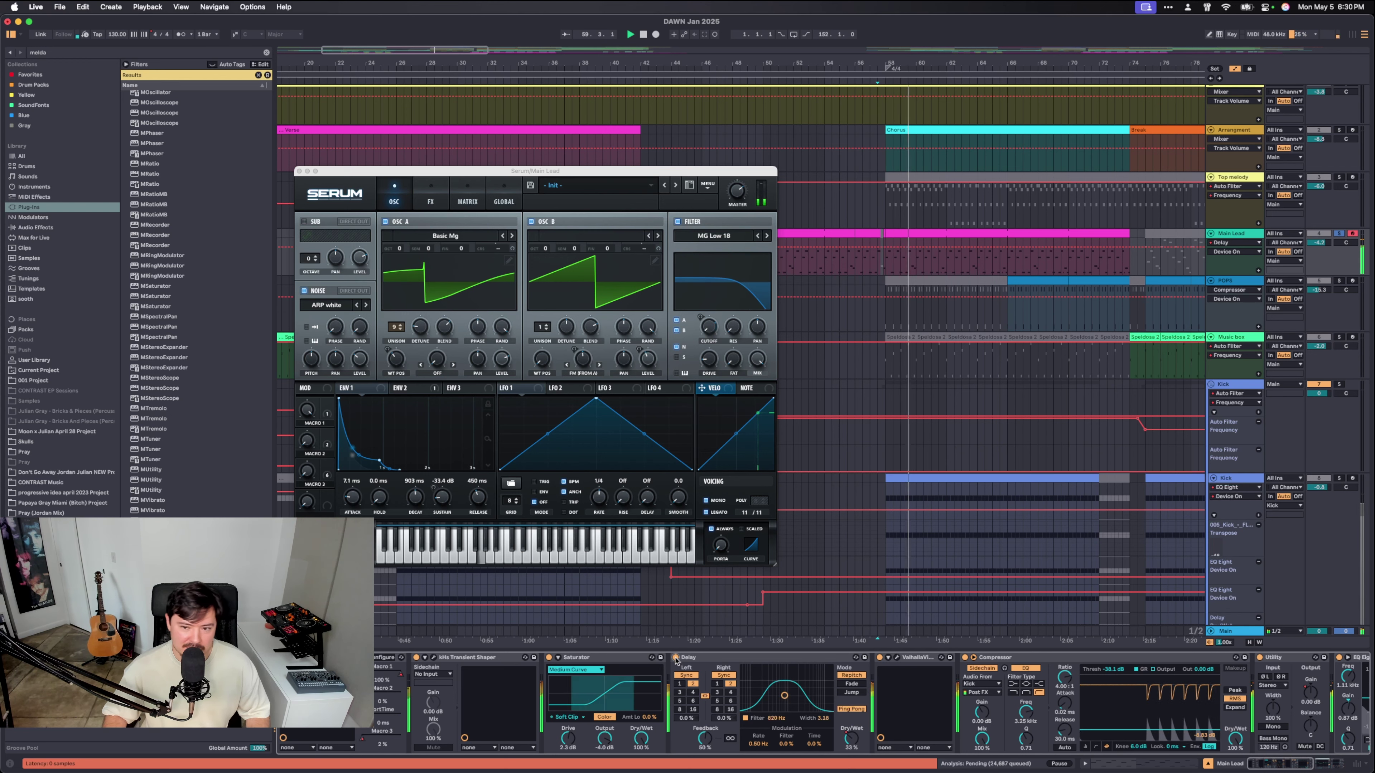
Stop playback, select the POPS clip from bar 66 to 70, and move the insert marker near the chorus end with Main Lead unsoloed.
left_click(945, 266)
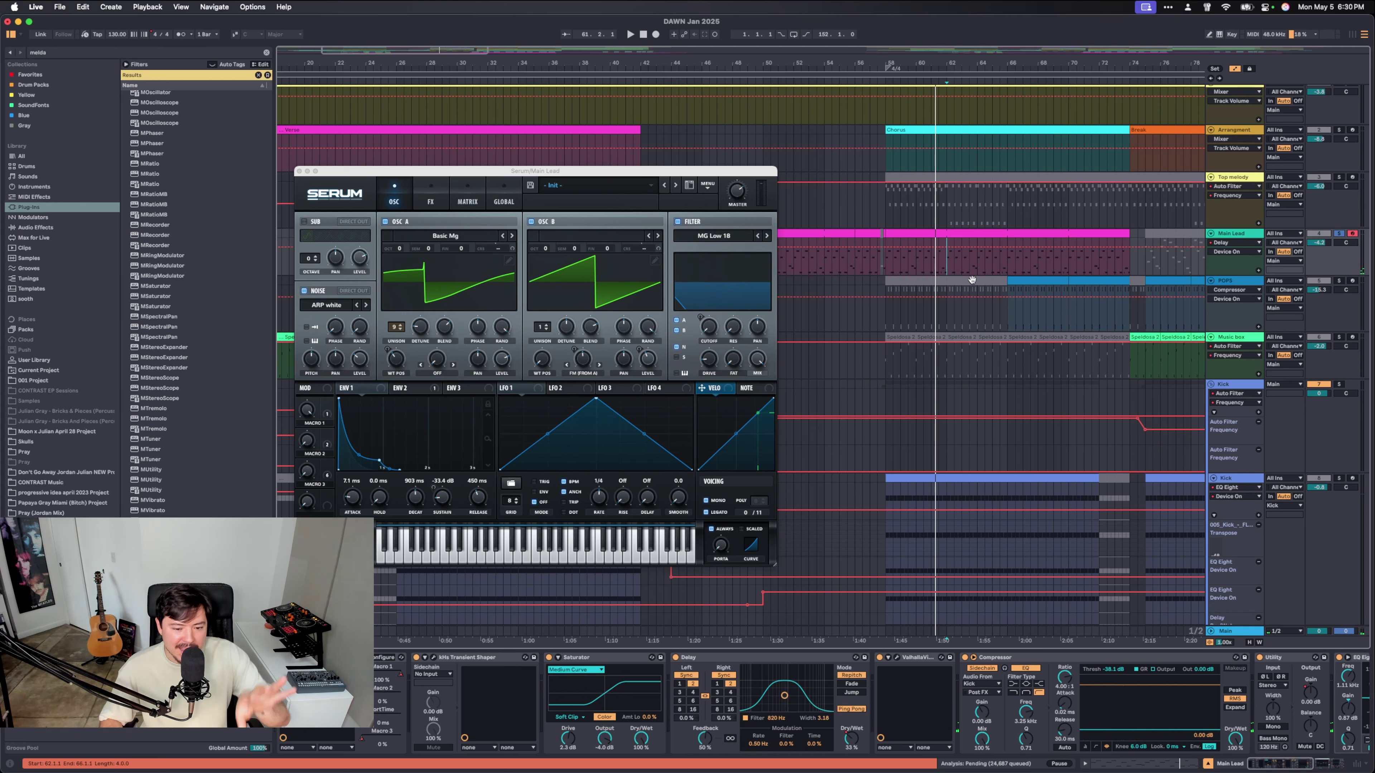
left_click(1036, 292)
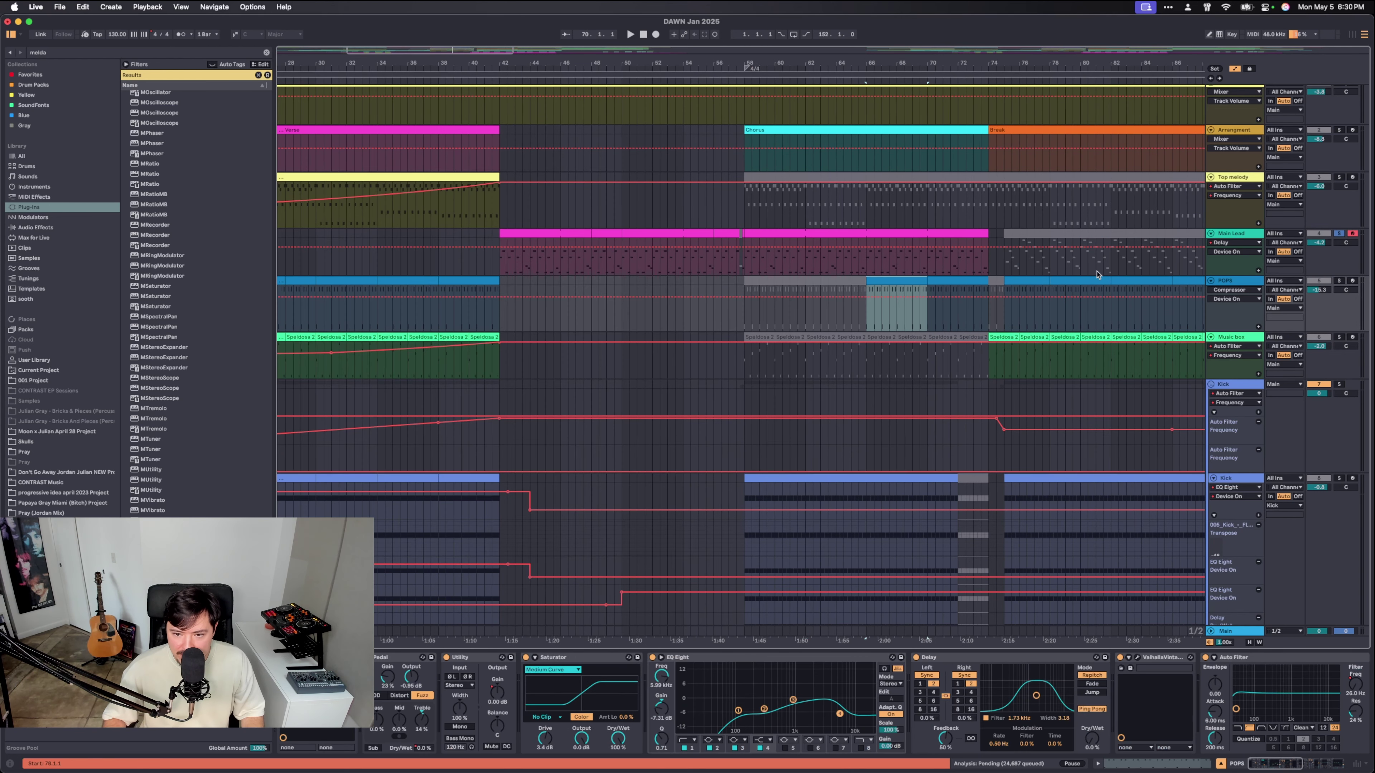
scroll(644, 313, "right", 10)
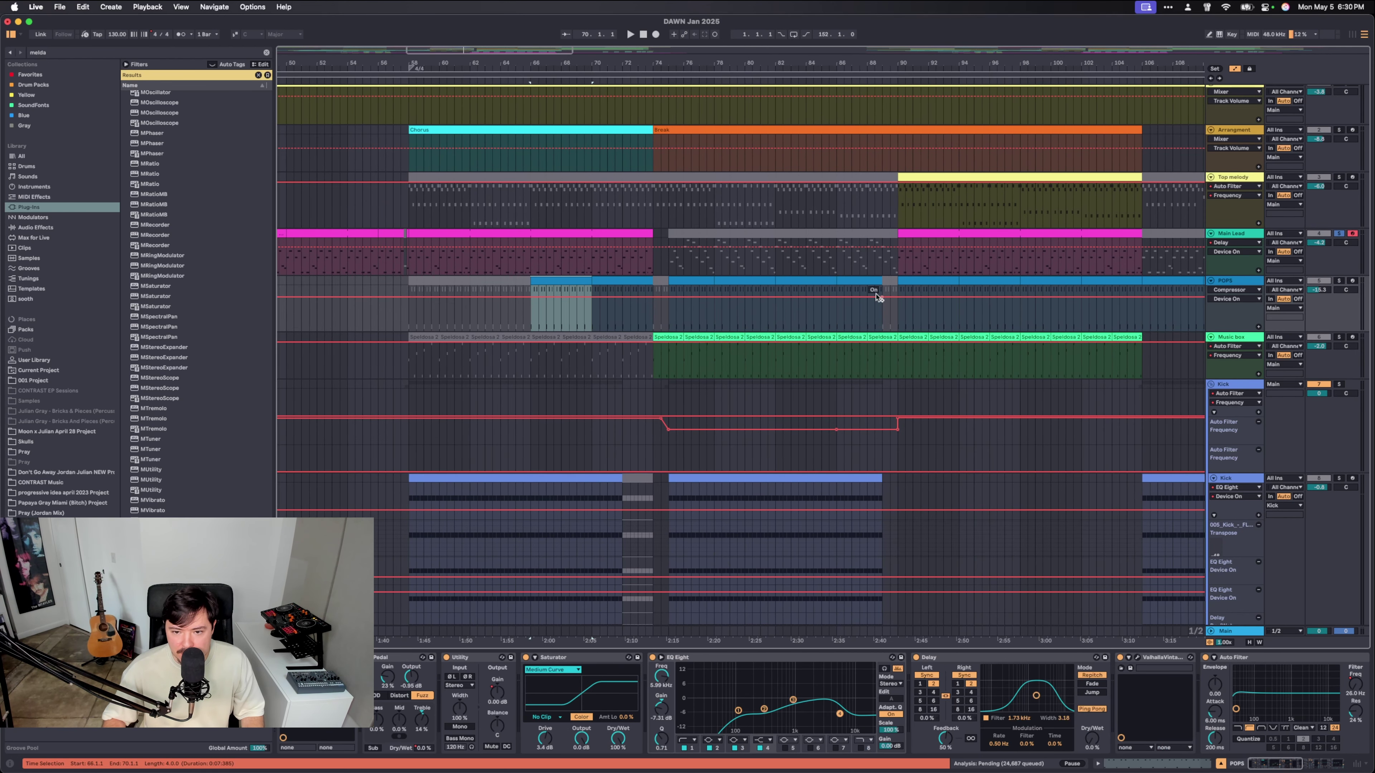
left_click(645, 313)
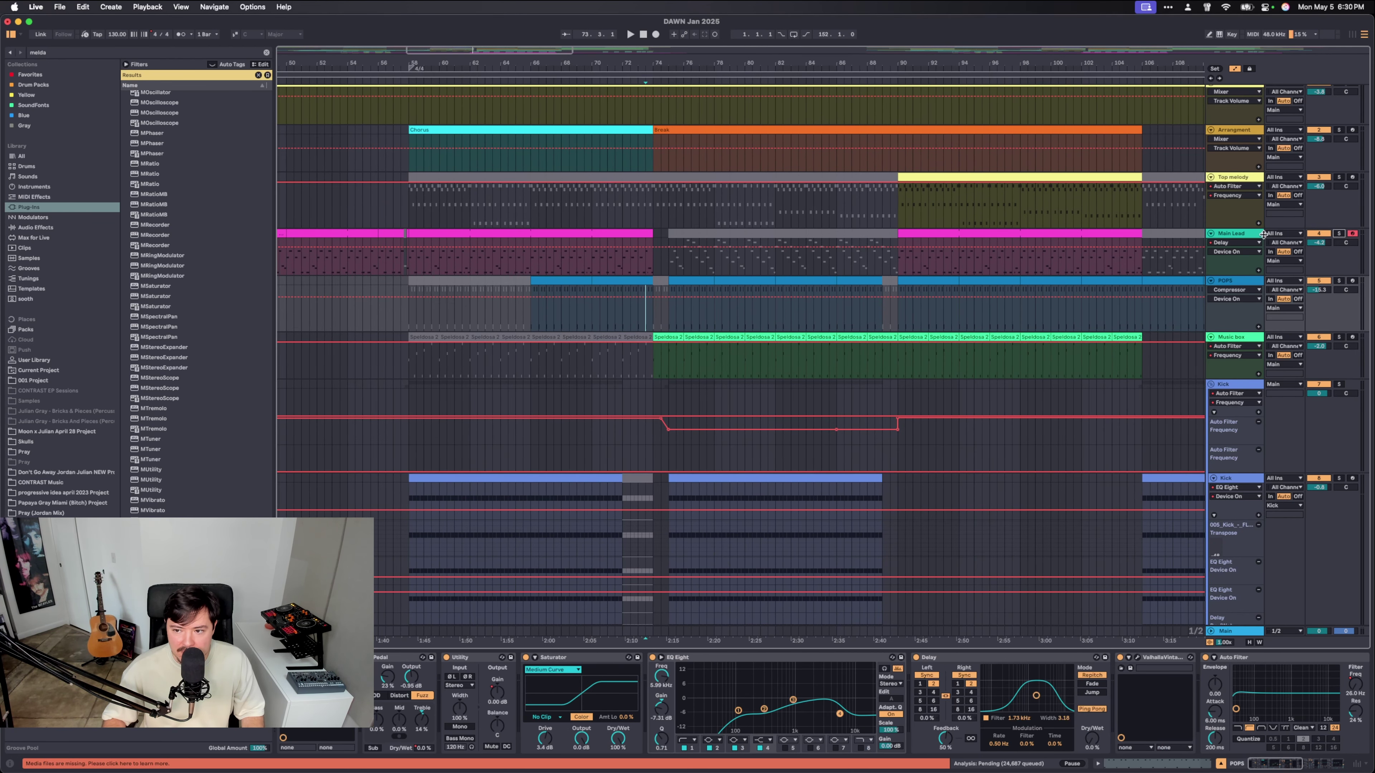
Play the full mix from bar 70 of the chorus and look over the tracks that are sounding.
left_click(550, 212)
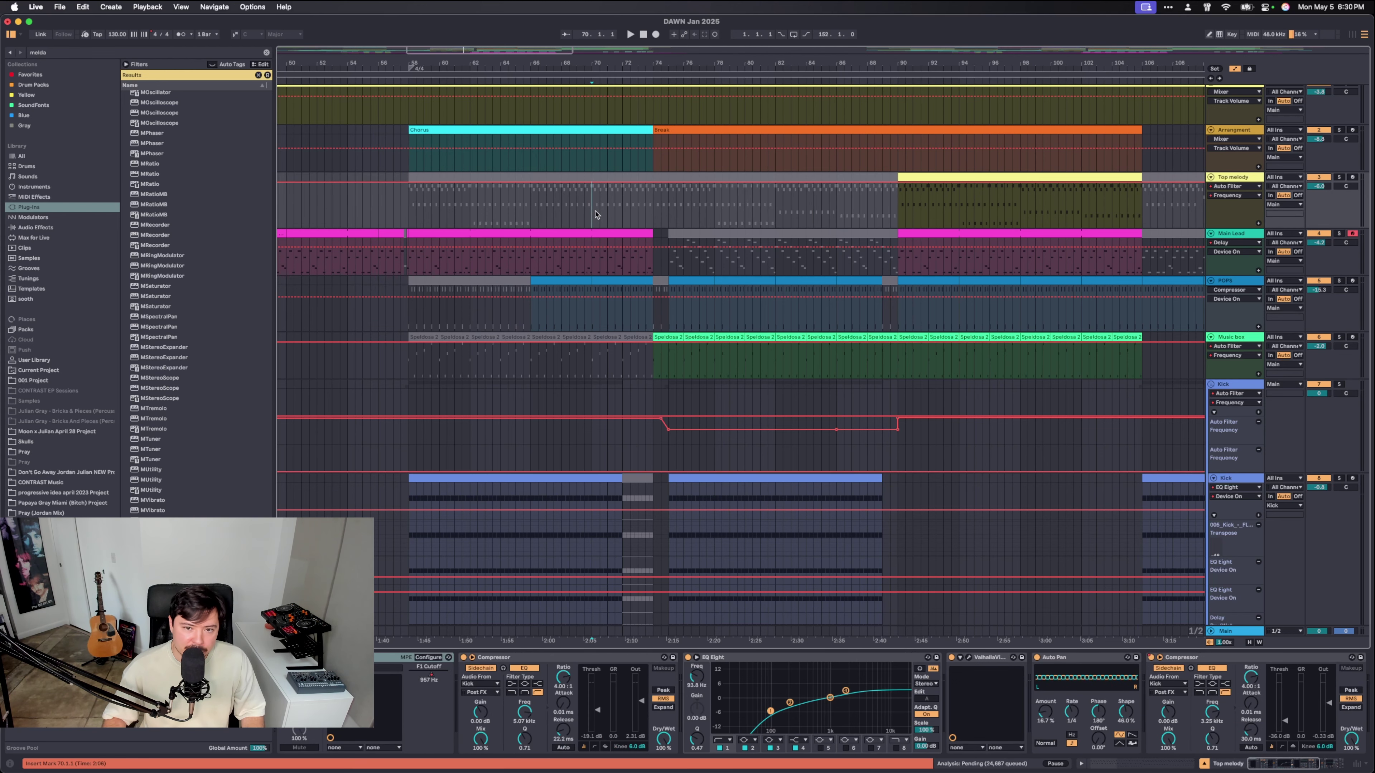
key("space")
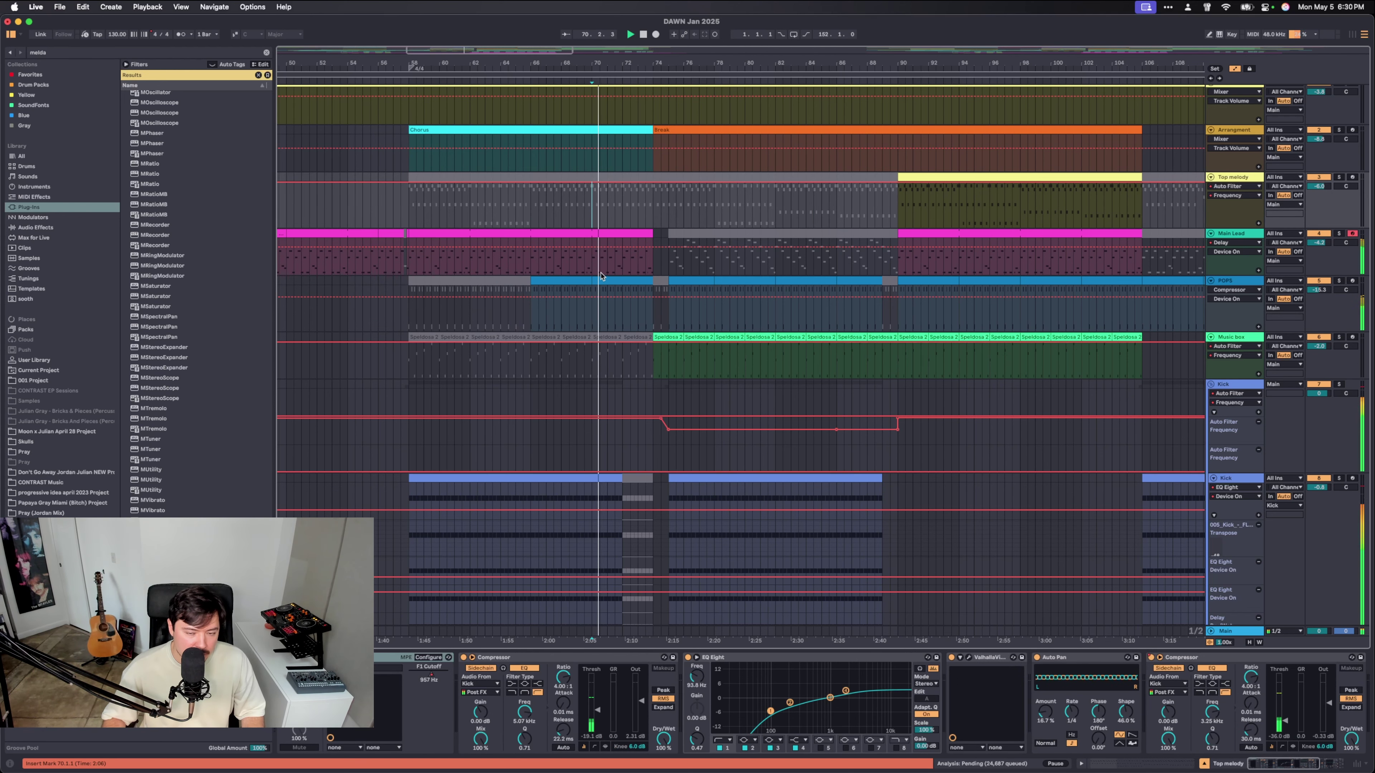
scroll(599, 238, "down", 3)
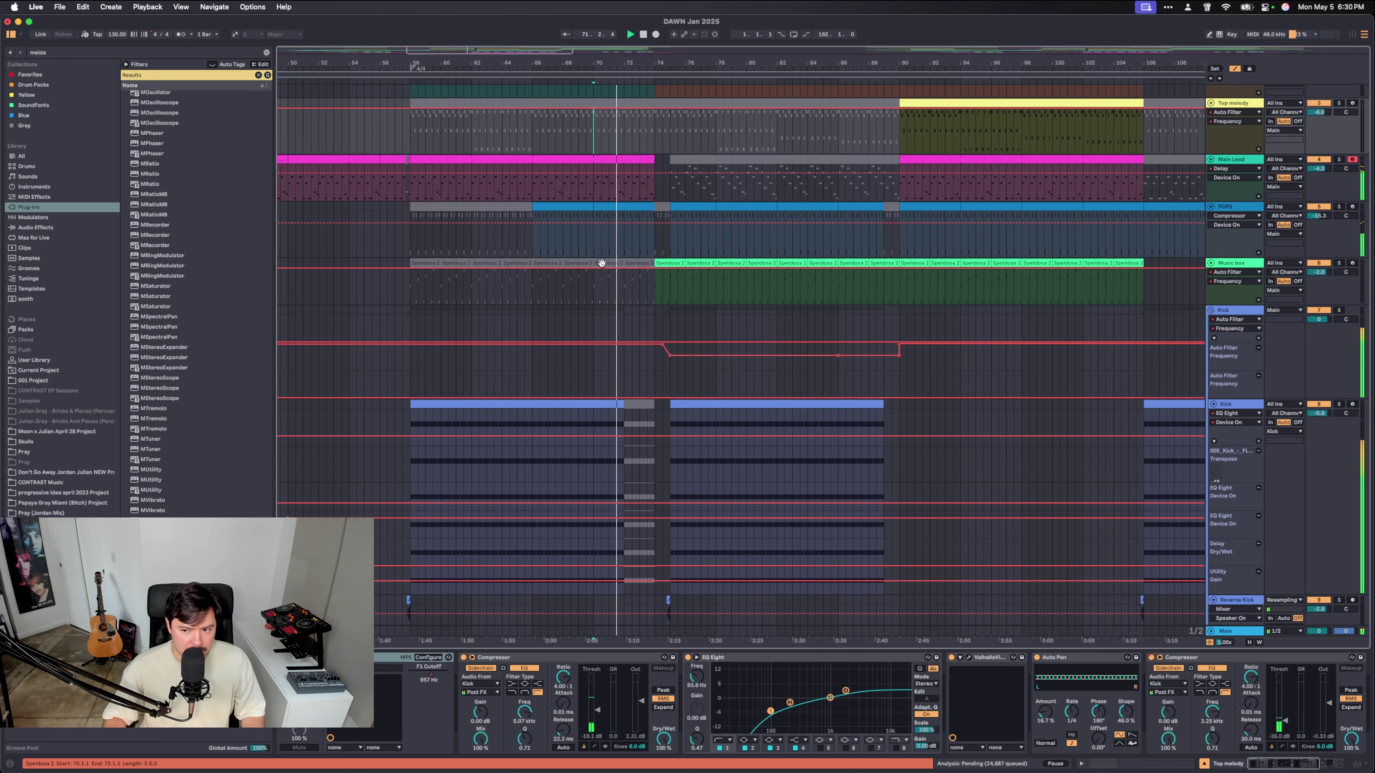
scroll(602, 264, "down", 3)
scroll(603, 266, "up", 8)
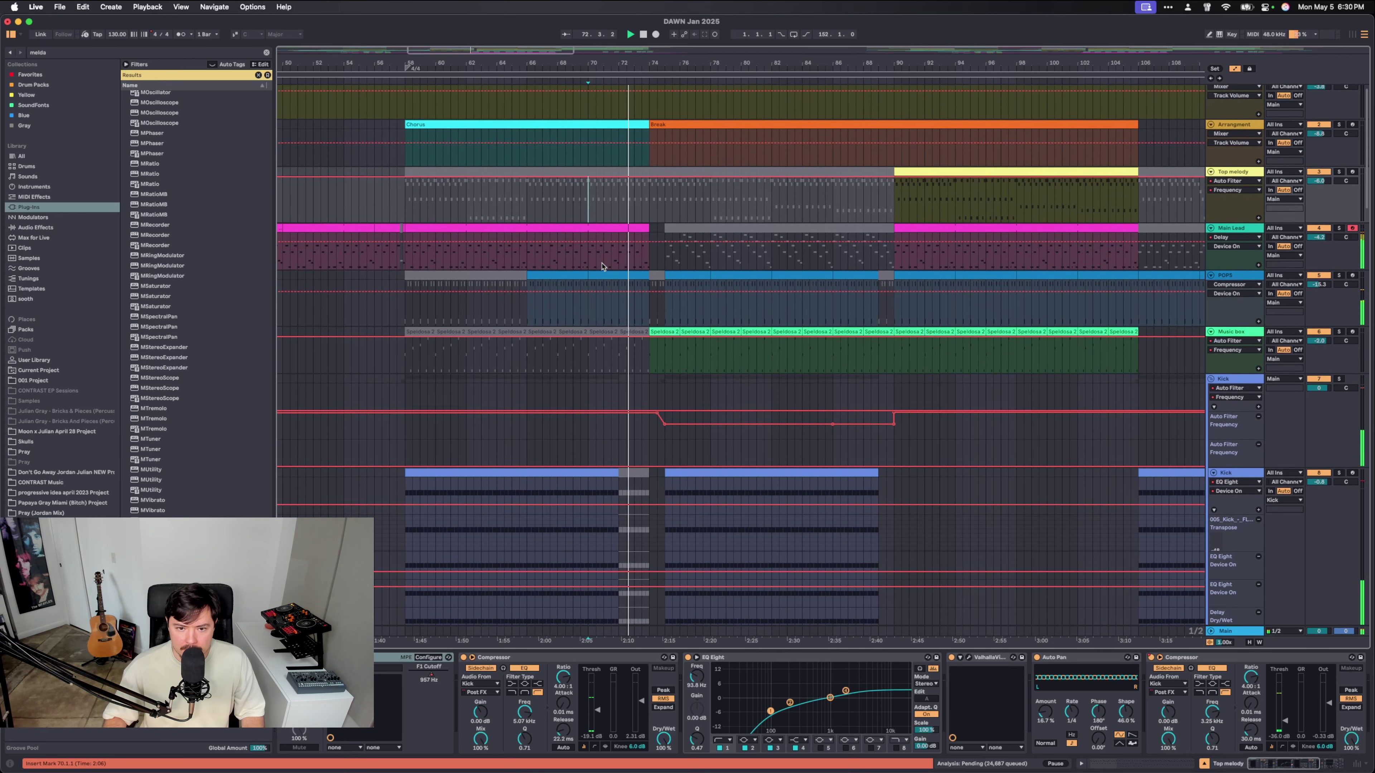
Select the Main Lead track at the start of the Break section and close its Serum window.
left_click(613, 267)
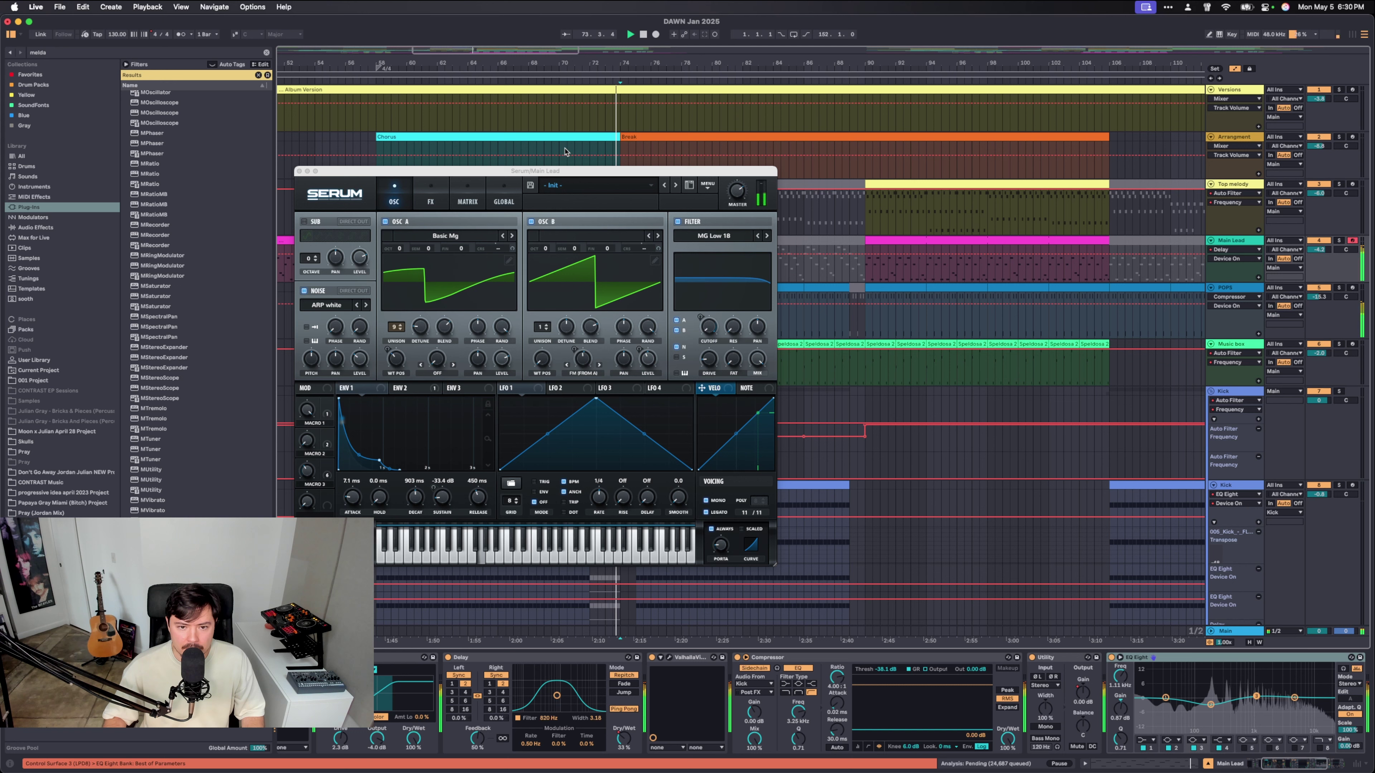
left_click(296, 172)
scroll(718, 267, "down", 2)
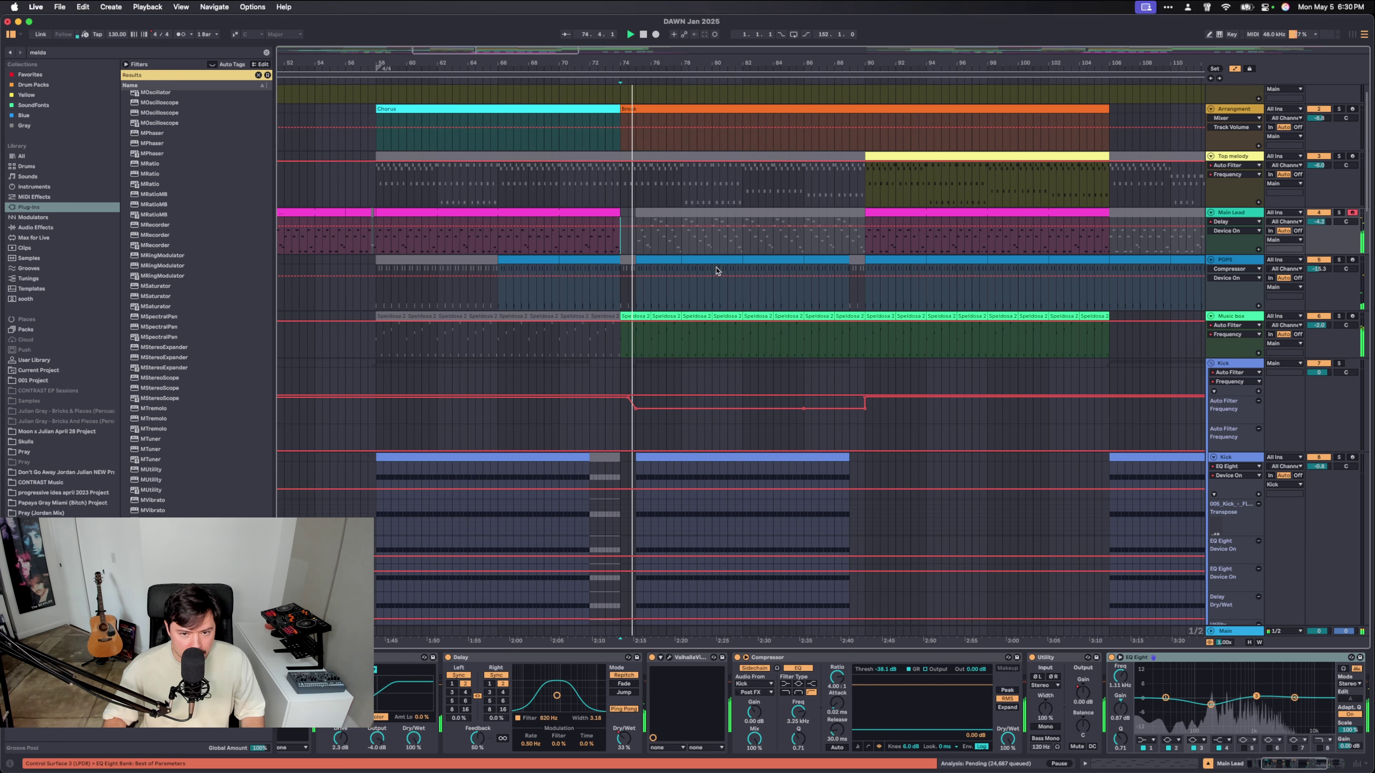
Point out the POPS part in the Break section during playback by moving the insert marker along its clips.
left_click(698, 274)
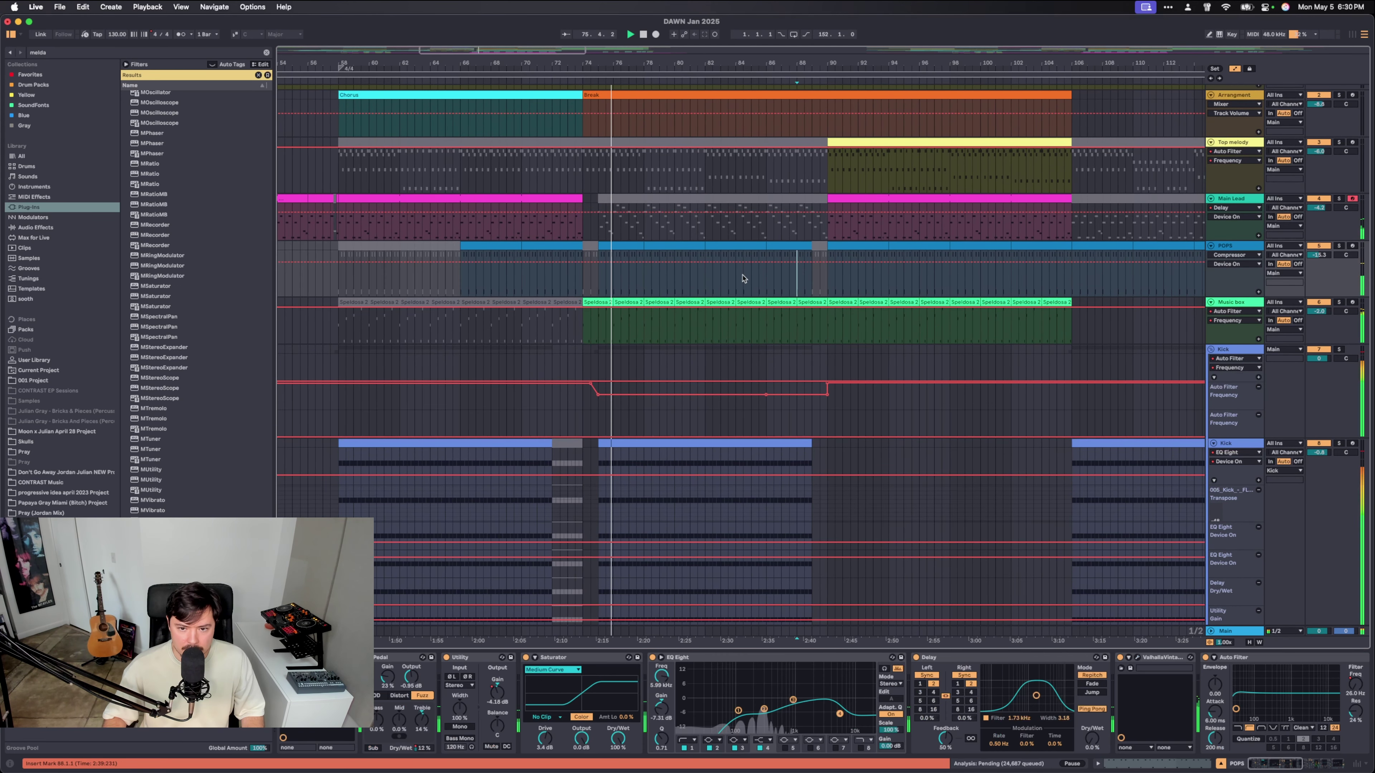
left_click(704, 274)
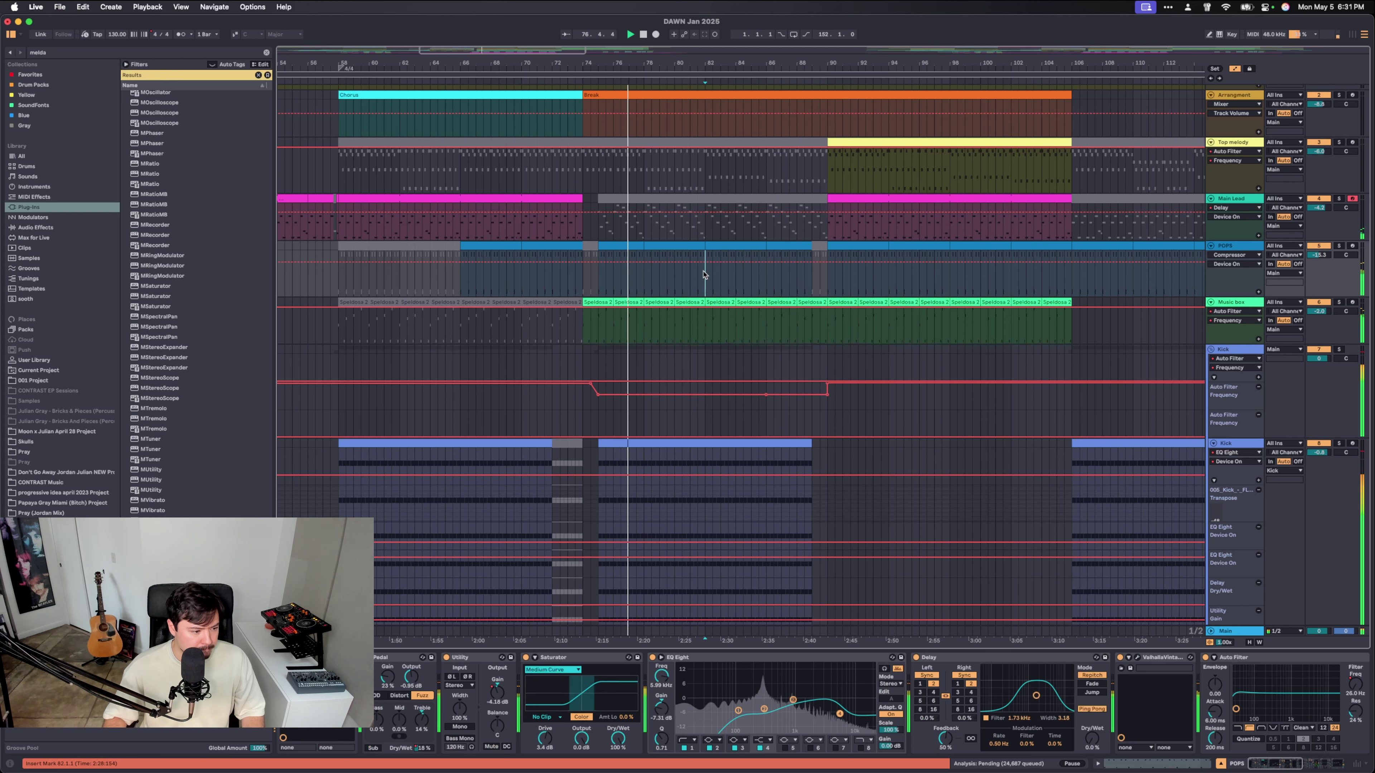
left_click(766, 283)
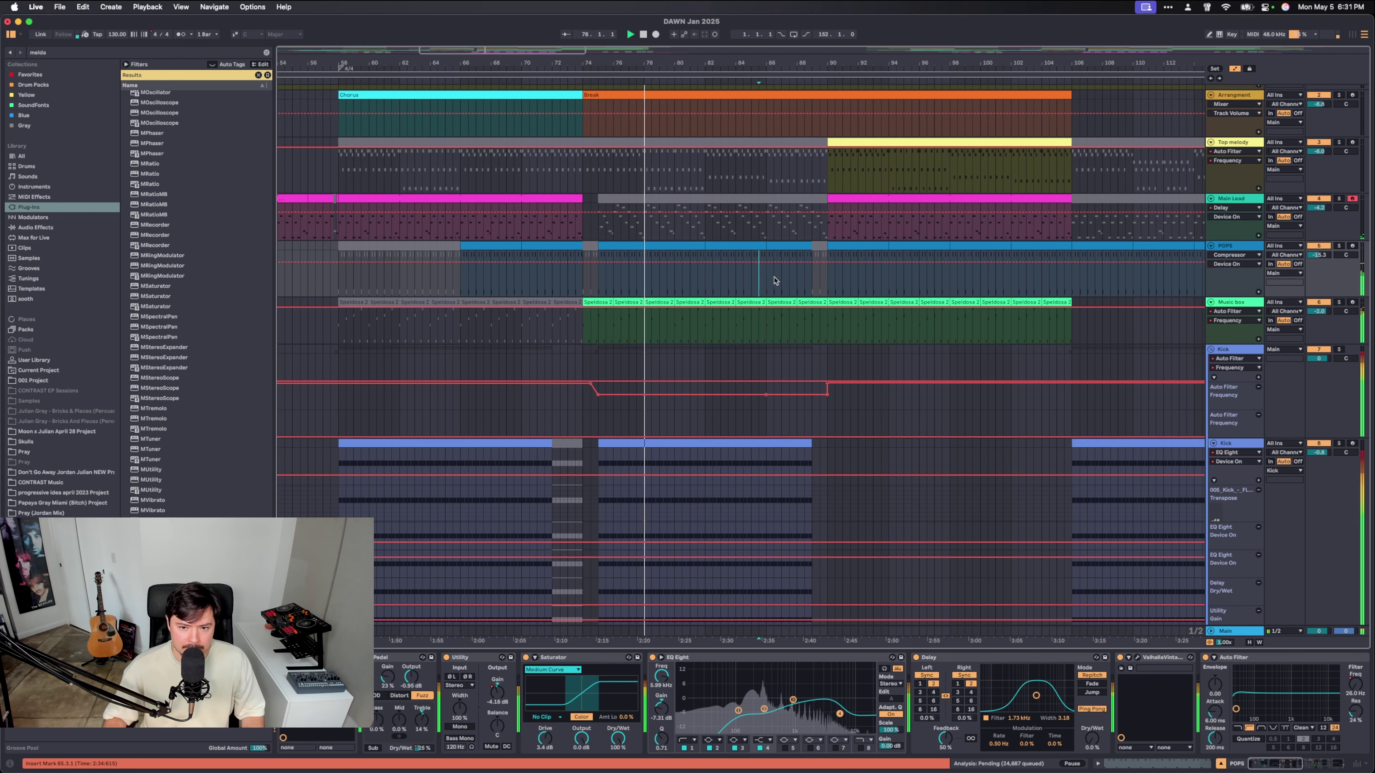
scroll(766, 284, "down", 2)
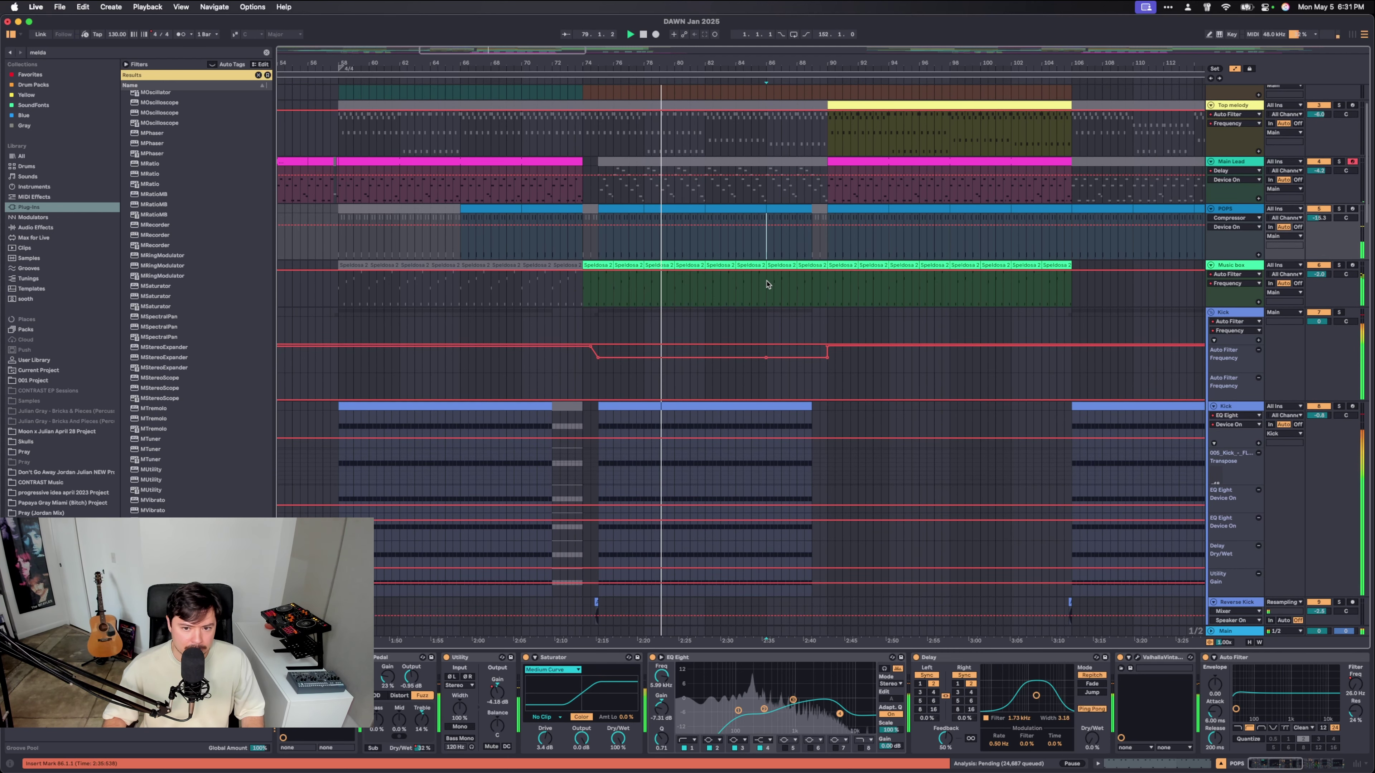
Stop playback and set the insert marker on the Pad track at bar 58, where its first clip starts.
left_click(766, 297)
scroll(649, 347, "down", 20)
scroll(595, 379, "left", 5)
left_click(546, 398)
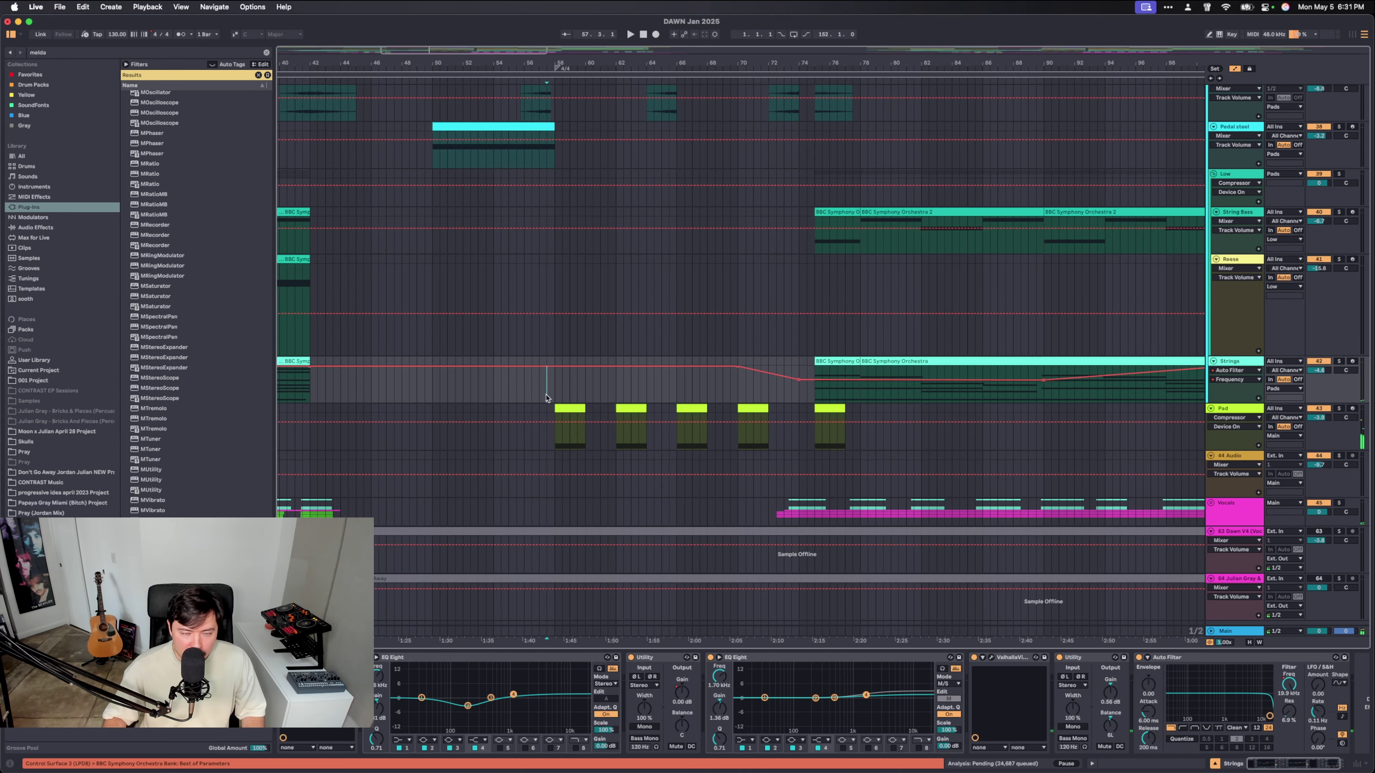
scroll(548, 396, "up", 15)
scroll(549, 396, "down", 12)
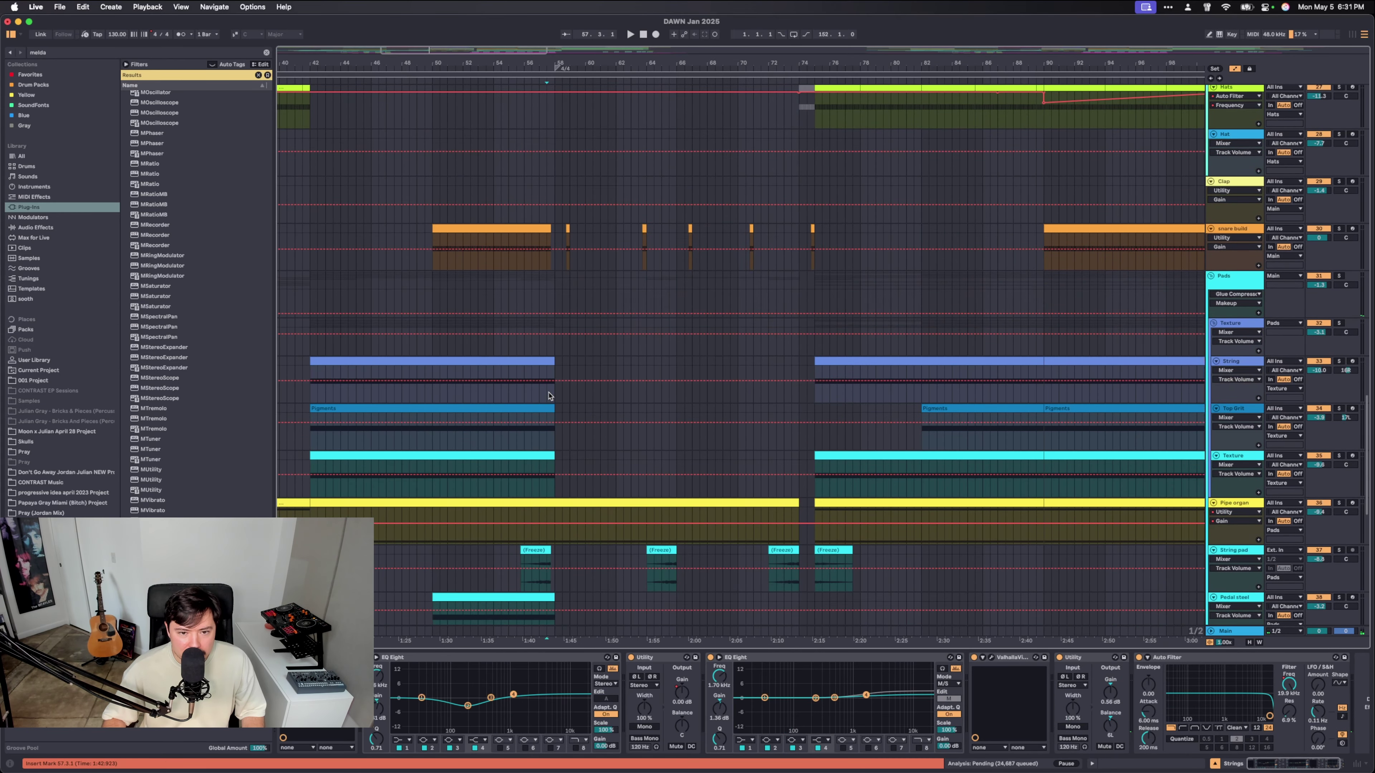
left_click(553, 468)
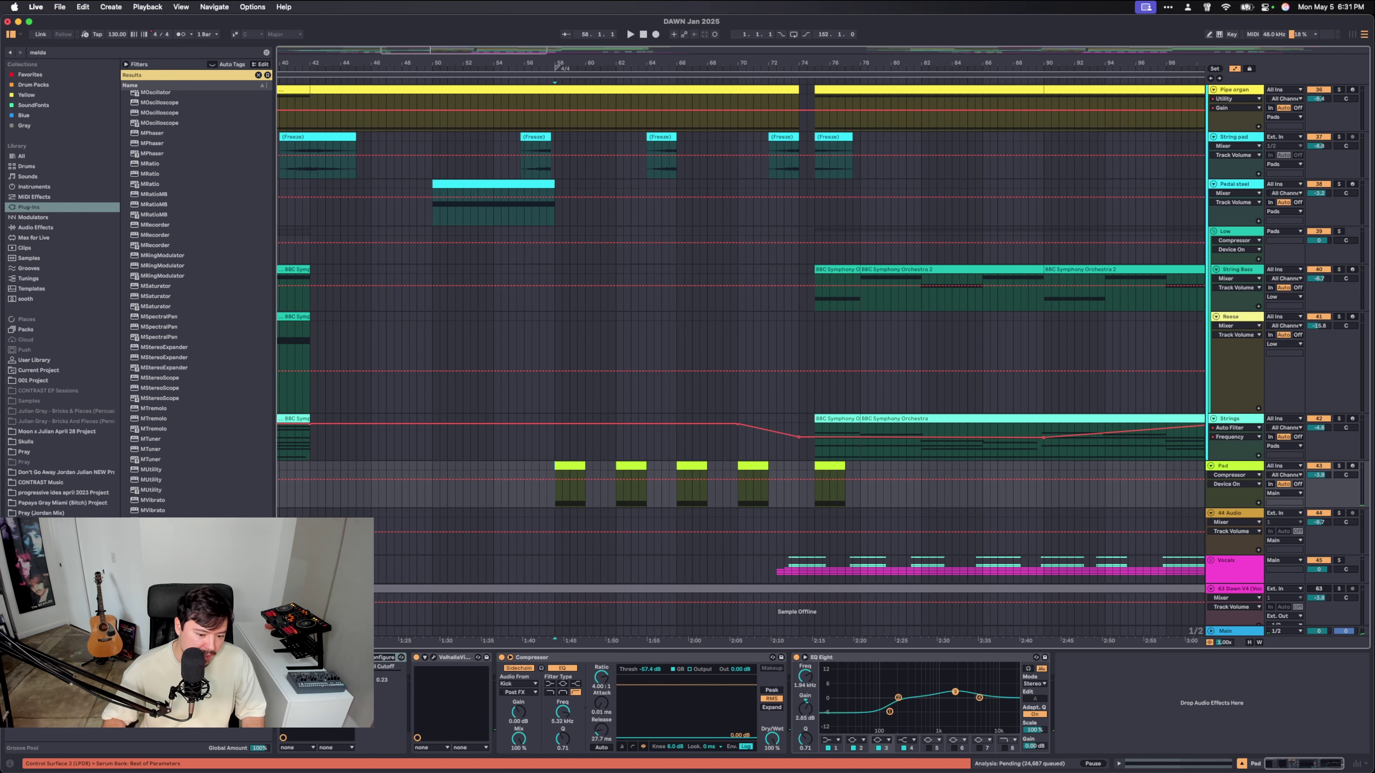
Inspect envelope 2 in the Pad track's Serum, close the window, and play the part from bar 58.
key("super+alt+p")
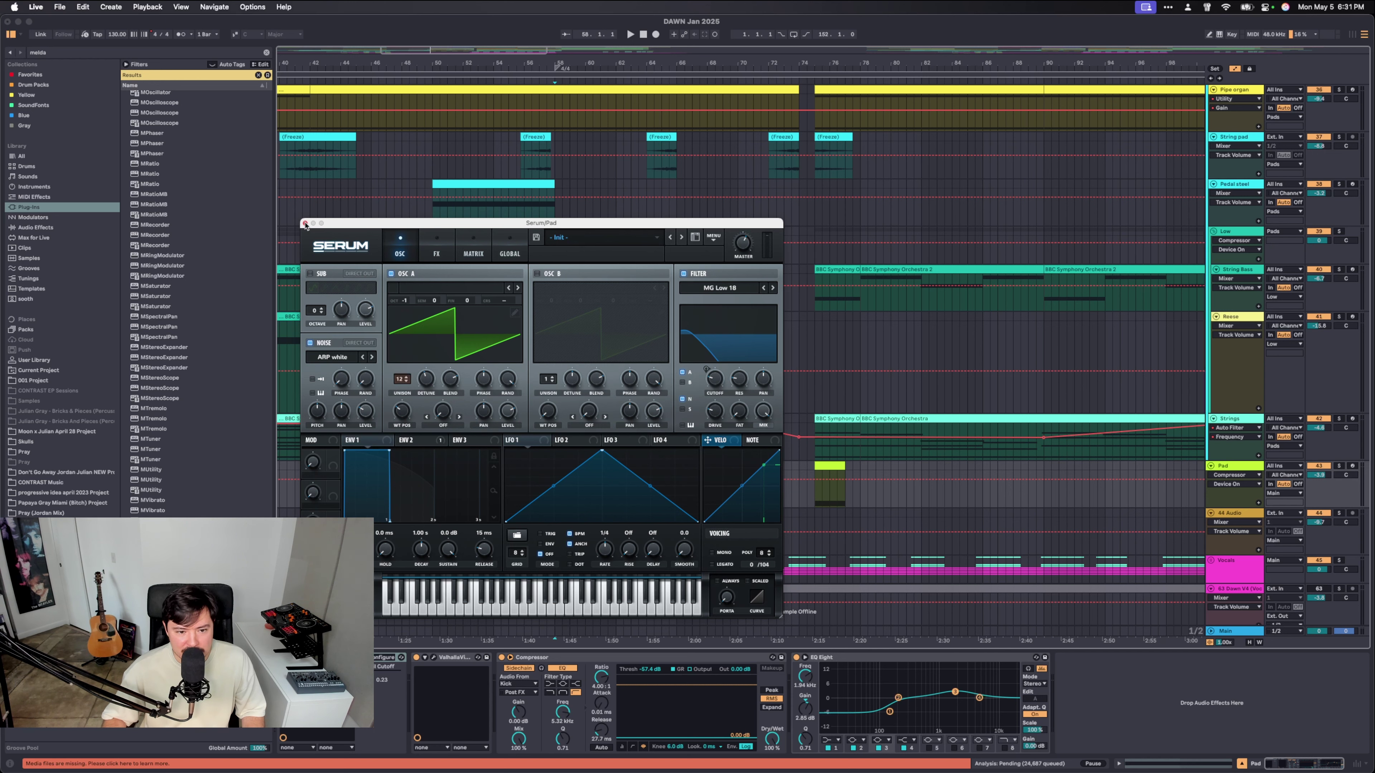
left_click(415, 441)
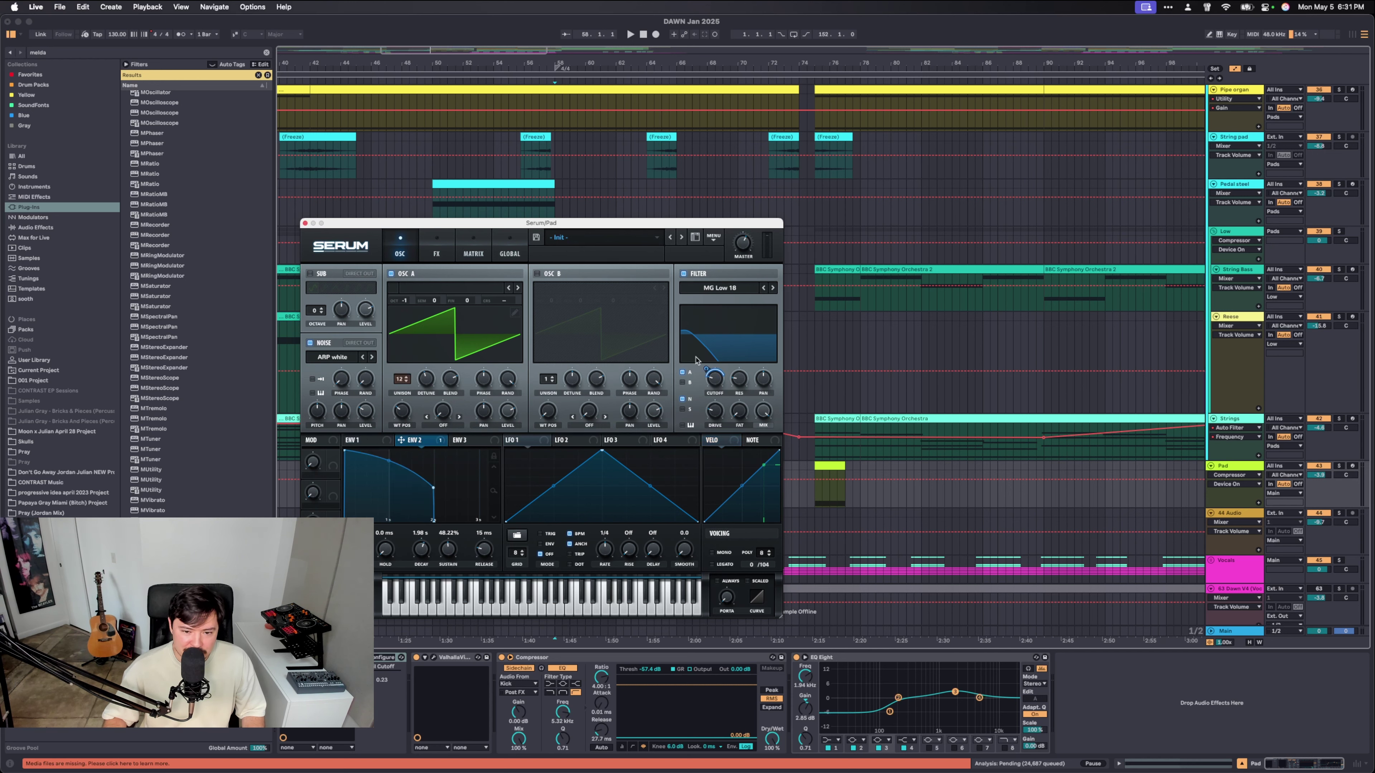
left_click(438, 248)
left_click(305, 224)
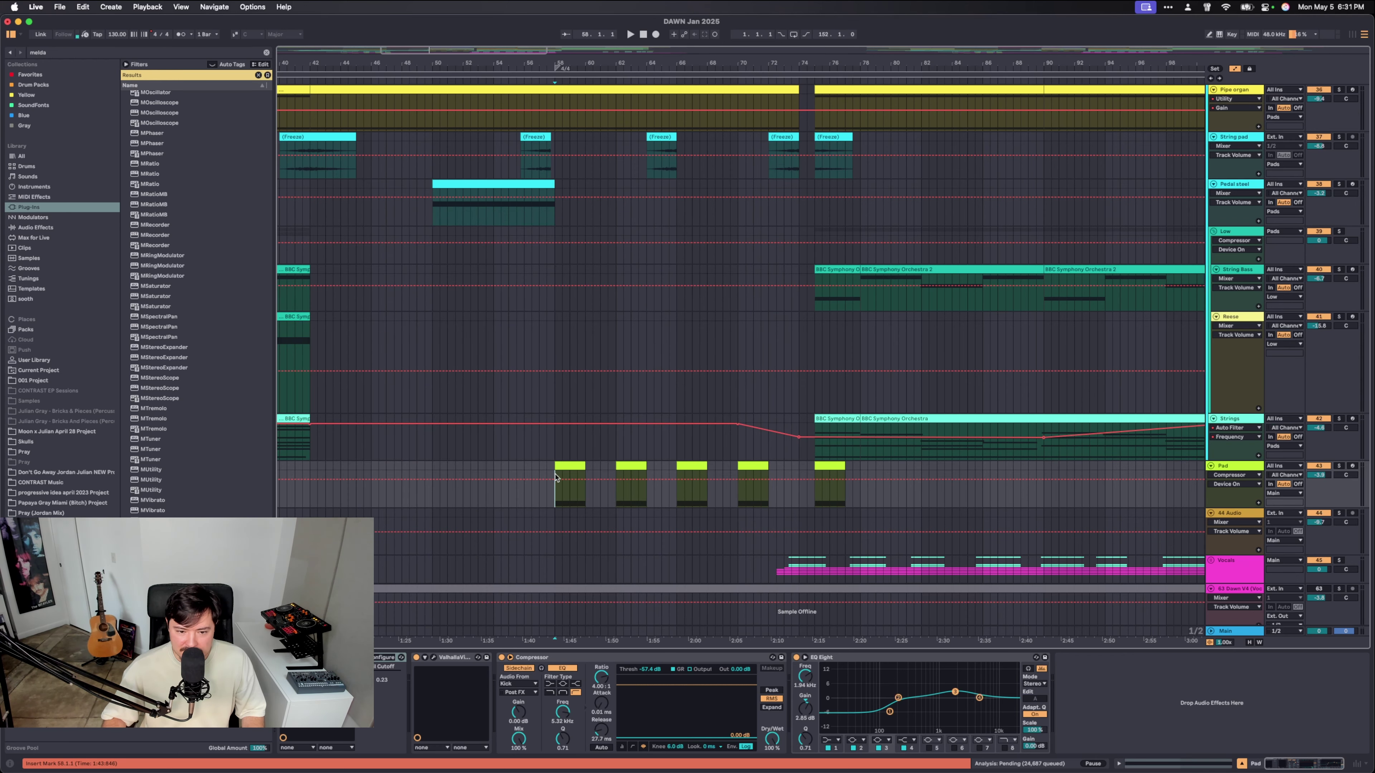
key("space")
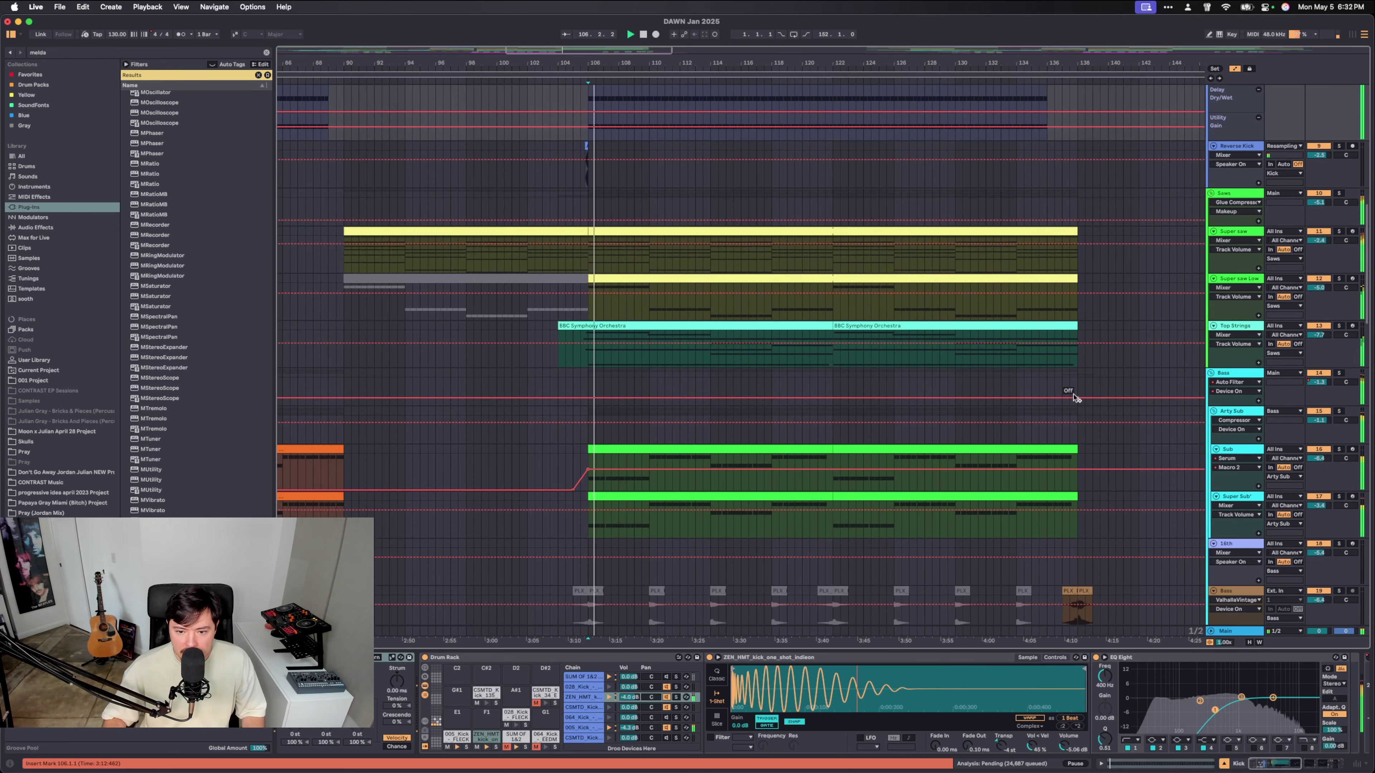
Solo the Top Strings track and play its BBC Symphony Orchestra part from just before bar 106.
scroll(1072, 392, "down", 1)
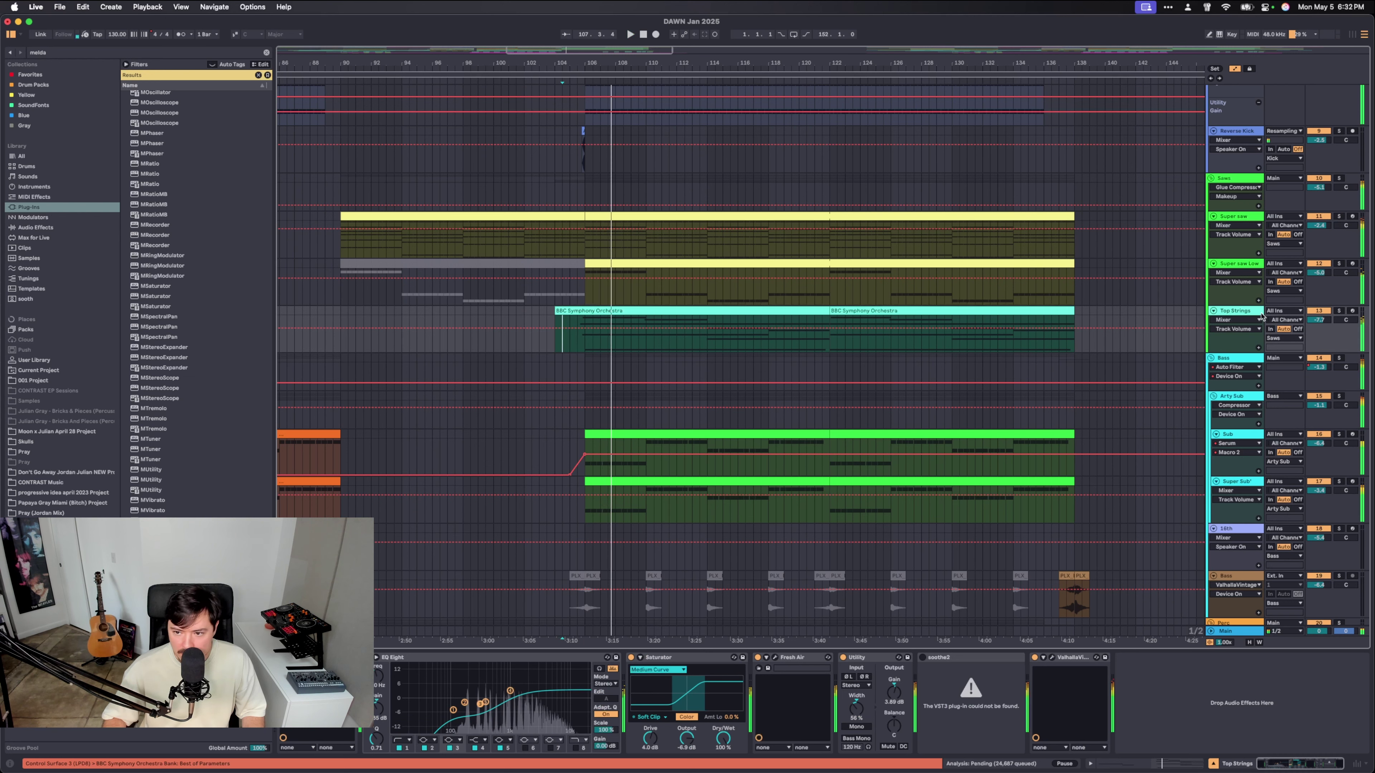
left_click(1339, 312)
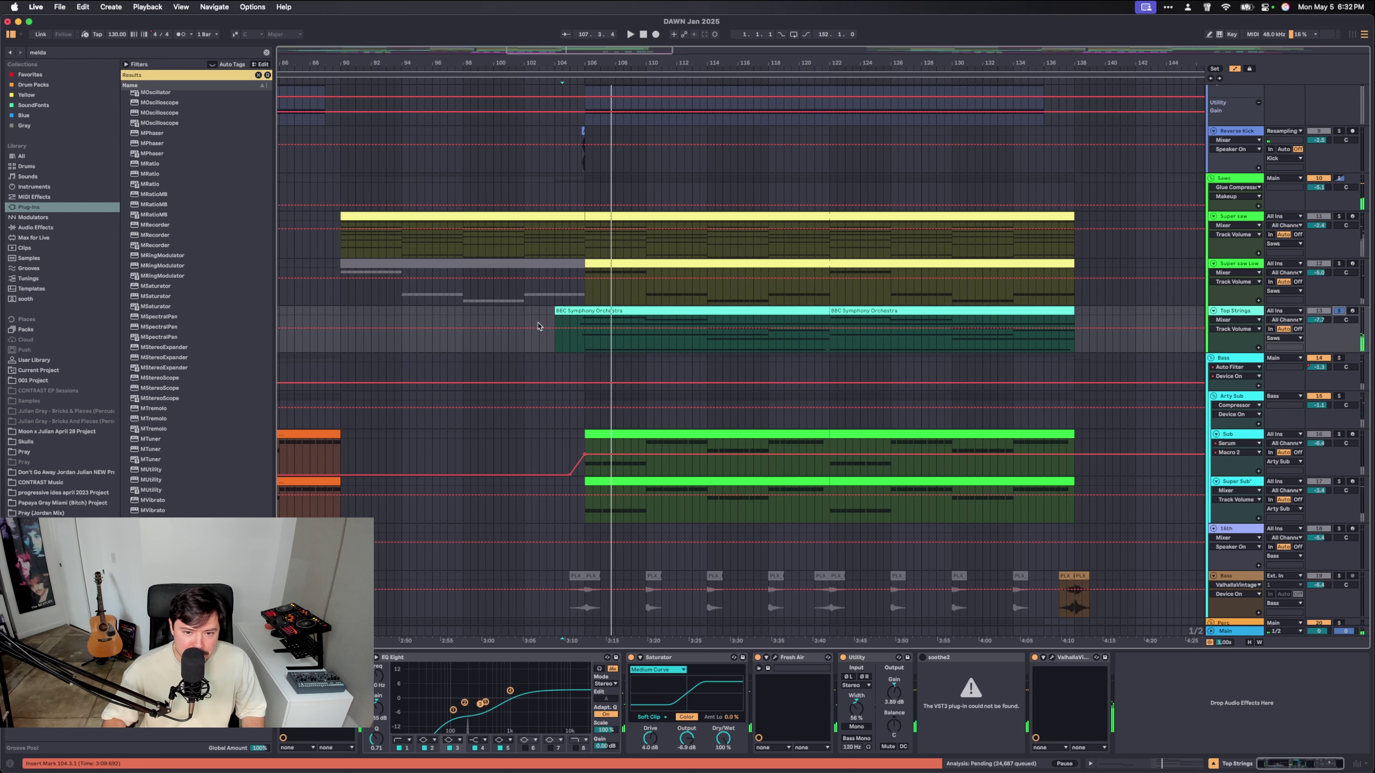
left_click(589, 311)
left_click(578, 349)
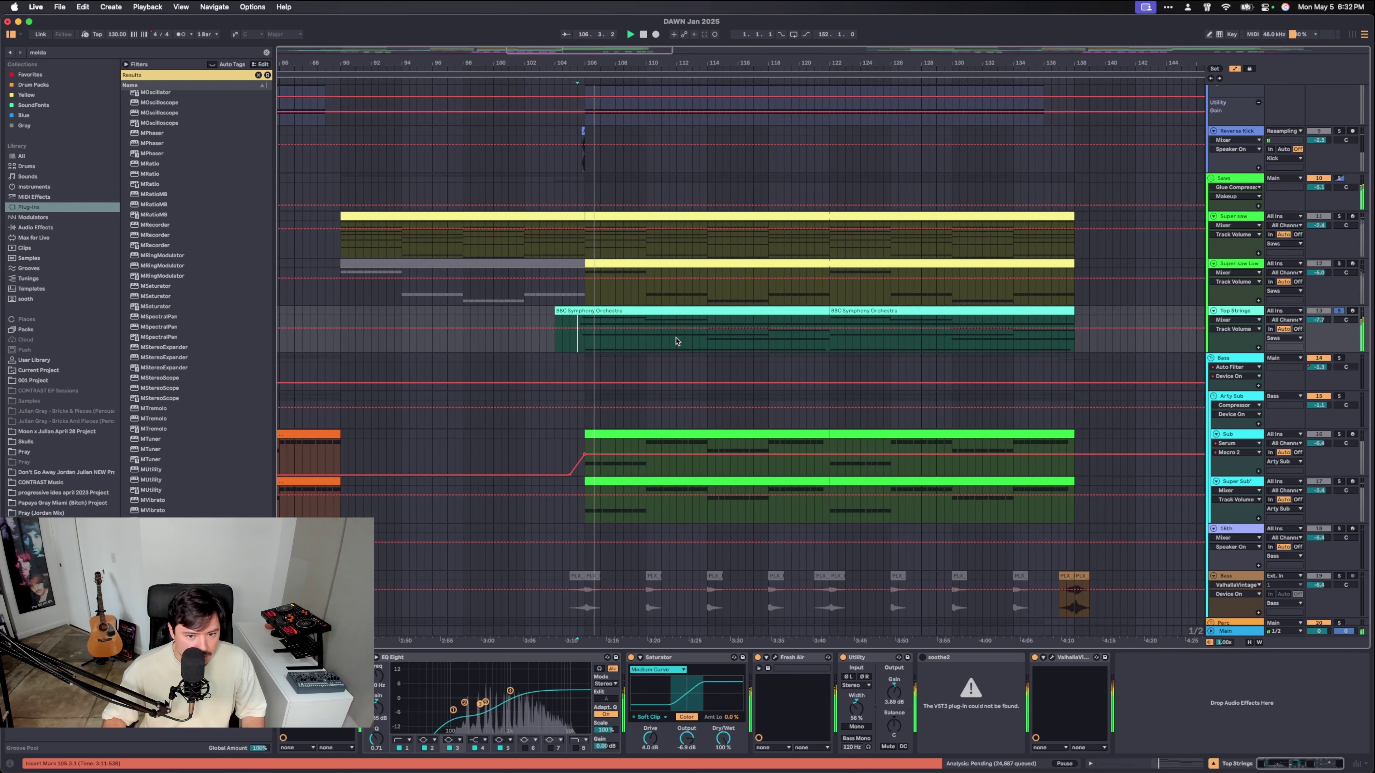
left_click(646, 332)
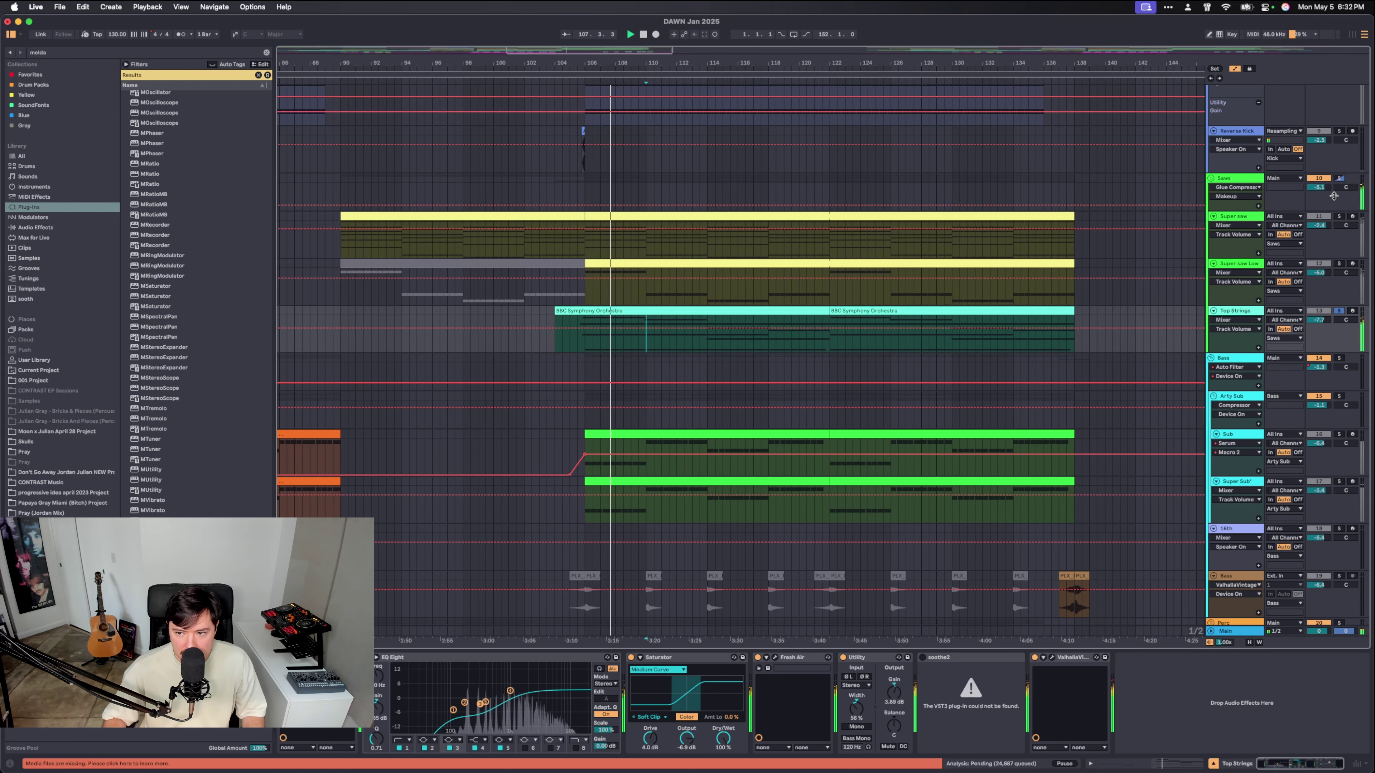
Solo Super saw Low together with Top Strings, play both from bar 106, and stop playback.
scroll(1269, 264, "left", 5)
left_click(1268, 264)
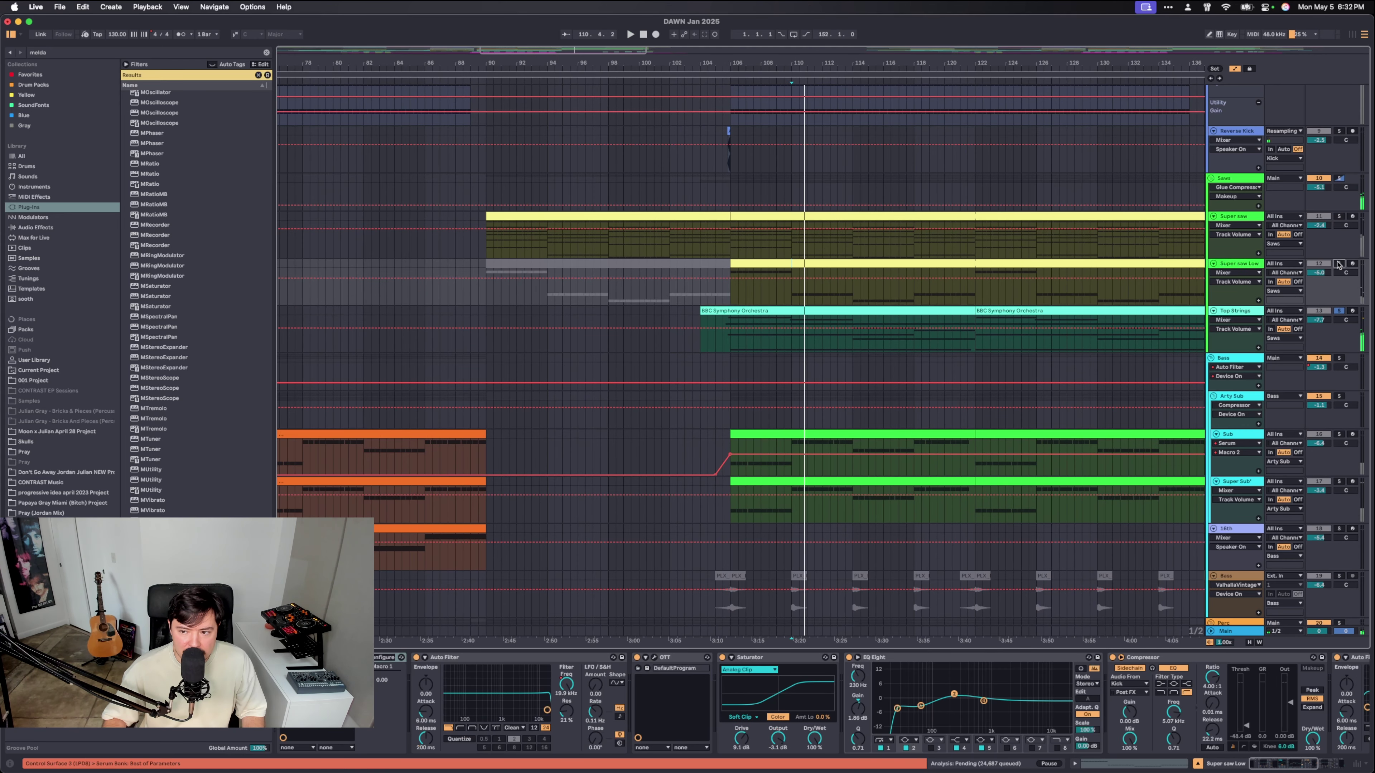
left_click(1339, 263)
left_click(730, 297)
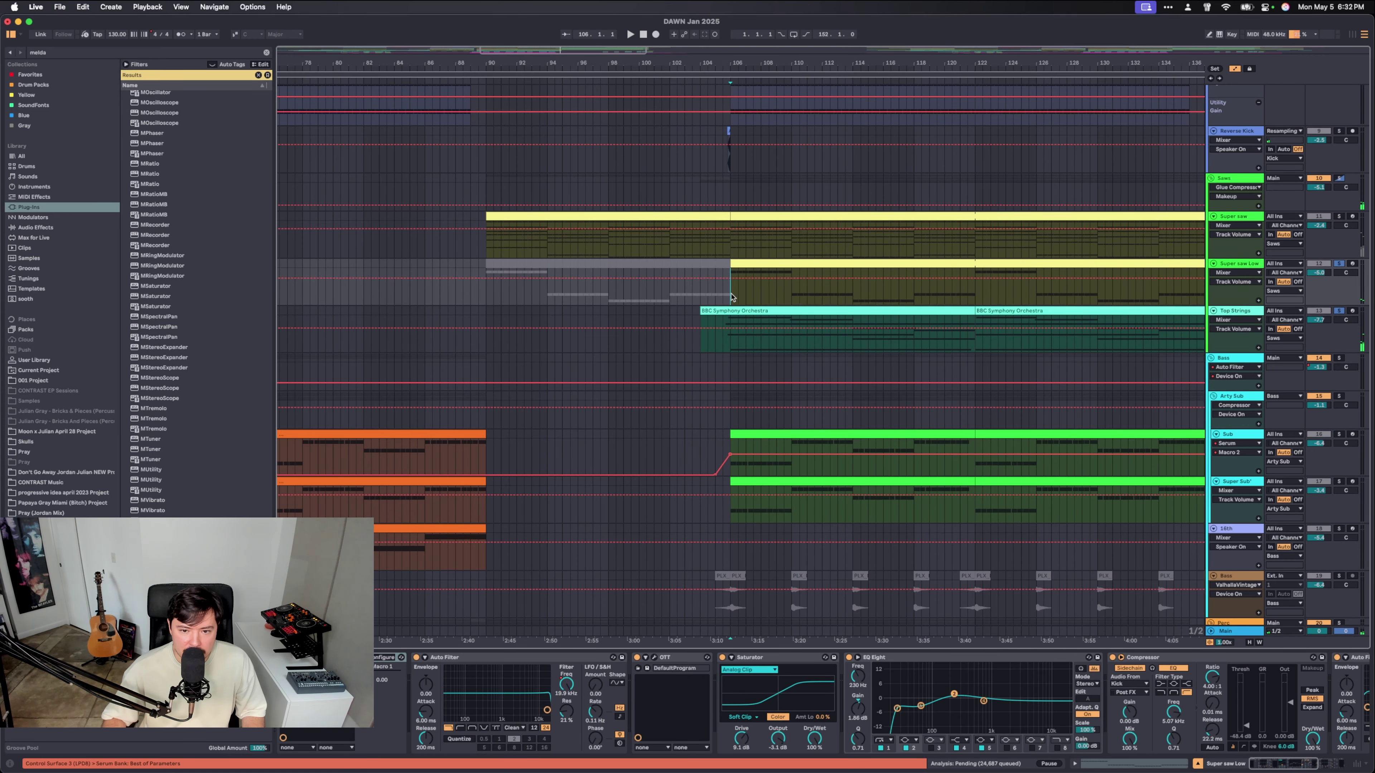
key("space")
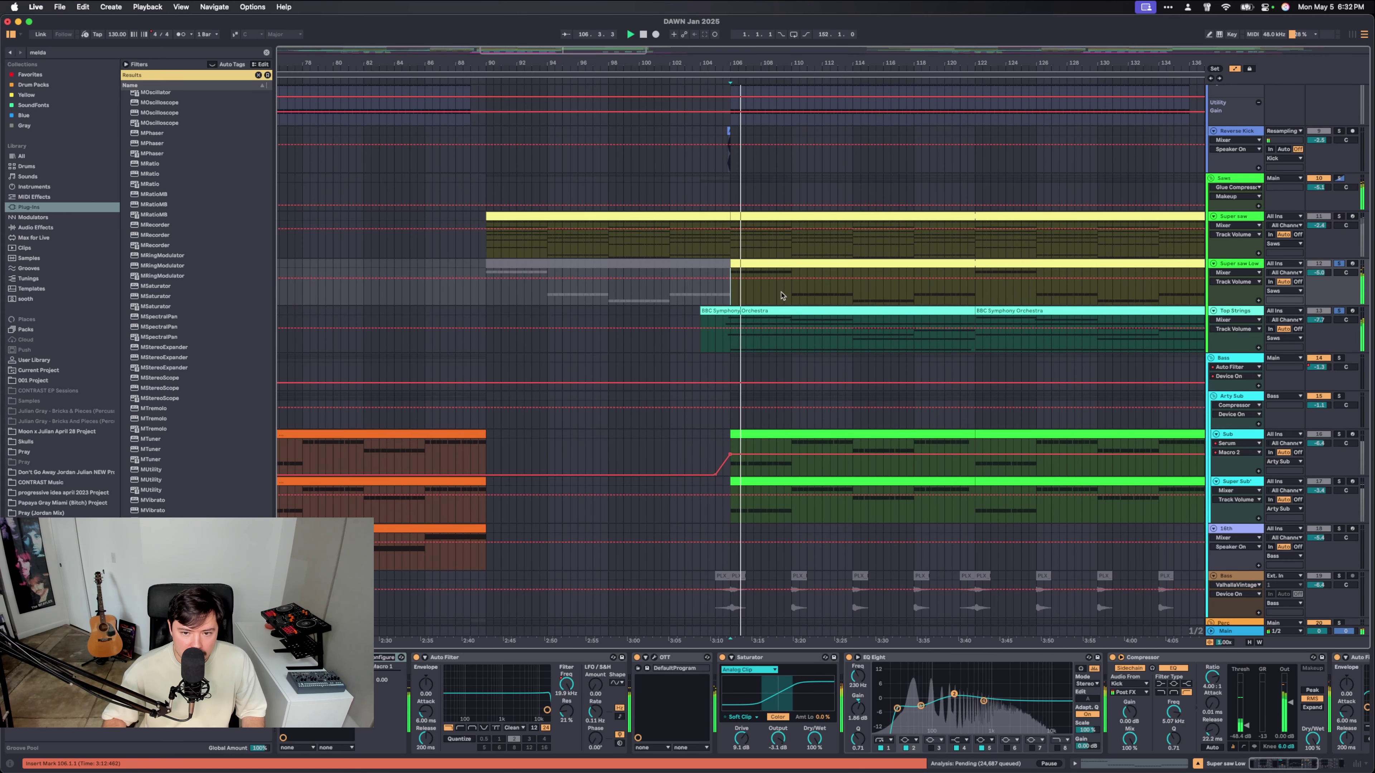
scroll(788, 309, "up", 2)
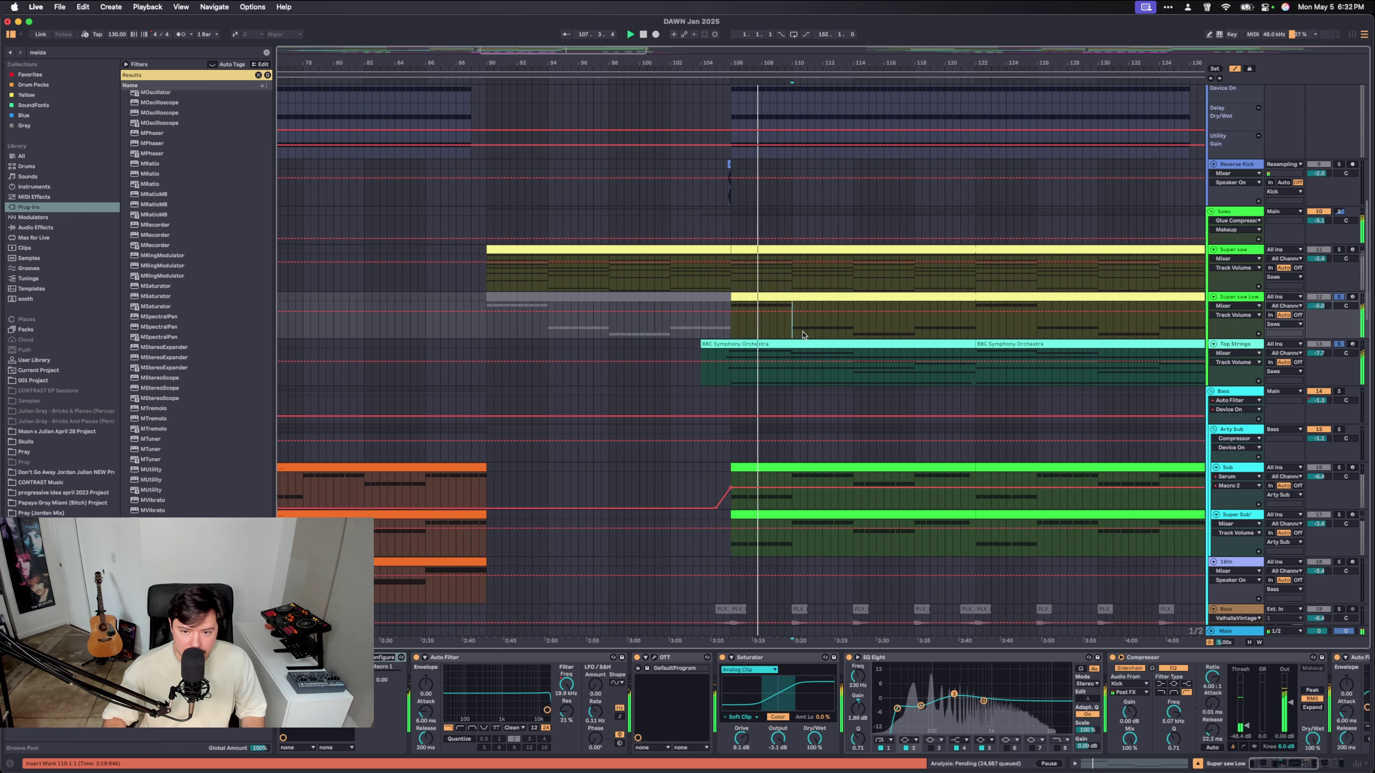
scroll(788, 325, "down", 5)
key("space")
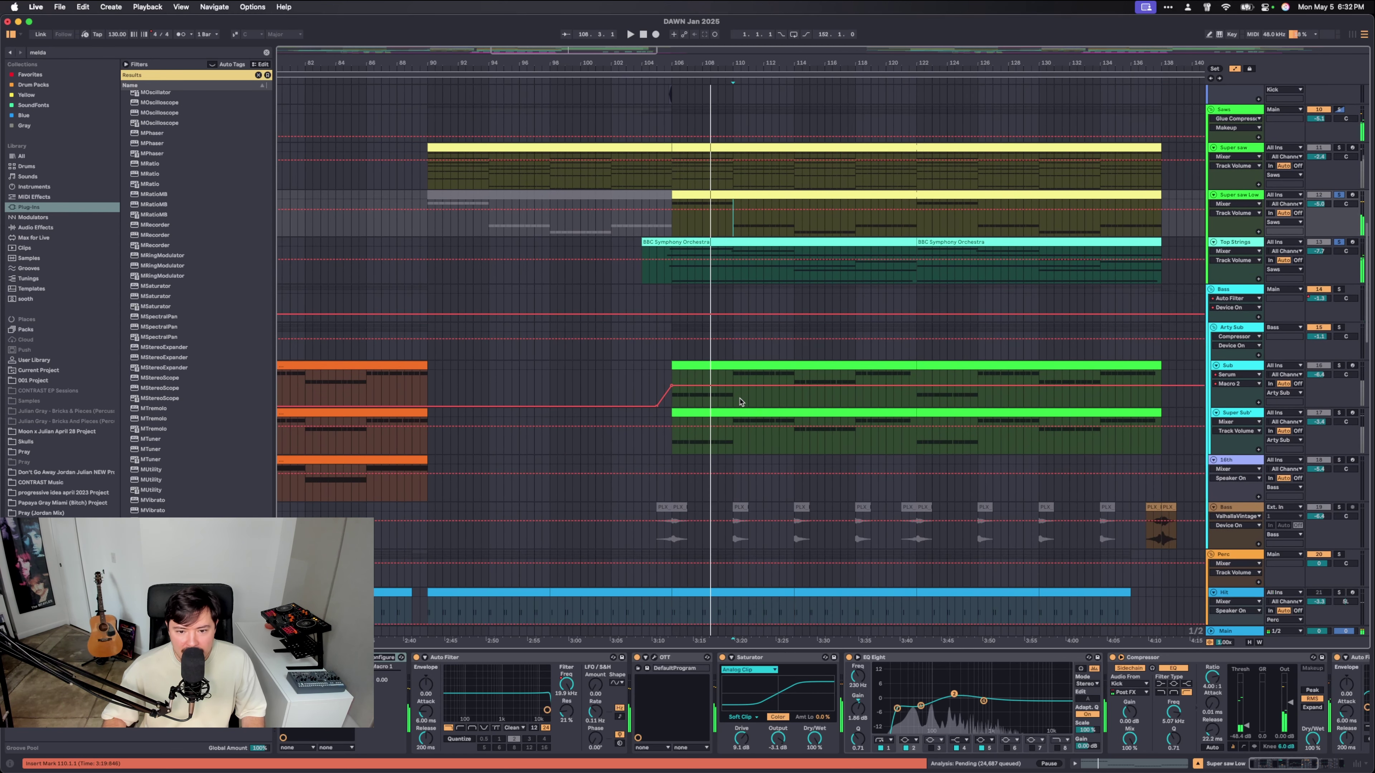
Select the opening bars of the green Sub clip at bar 106 and view and close the Sub track's Serum window.
left_click(730, 402)
left_click_drag(670, 374, 727, 370)
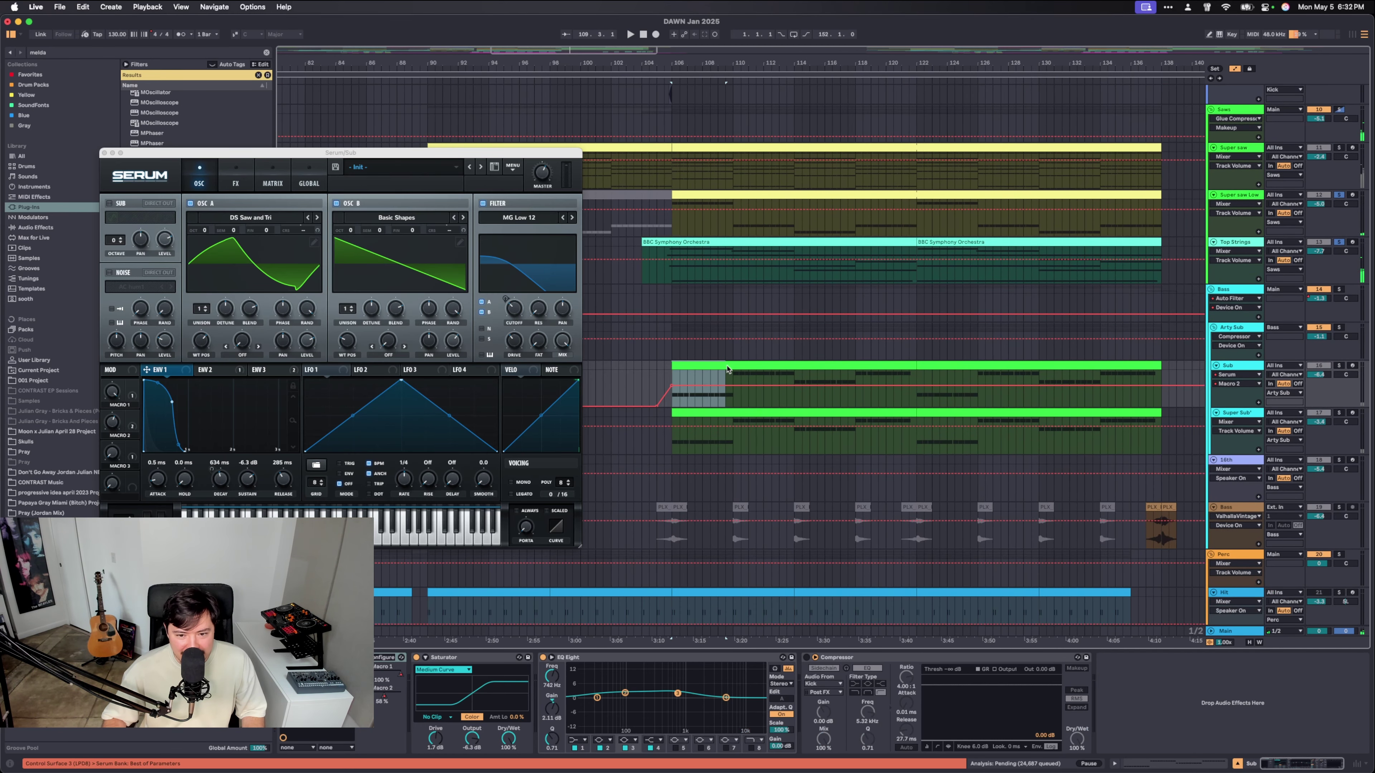
left_click(104, 153)
scroll(728, 274, "left", 3)
Select the Super saw track at bar 114 and view its Serum oscillators, then close the window.
left_click(728, 274)
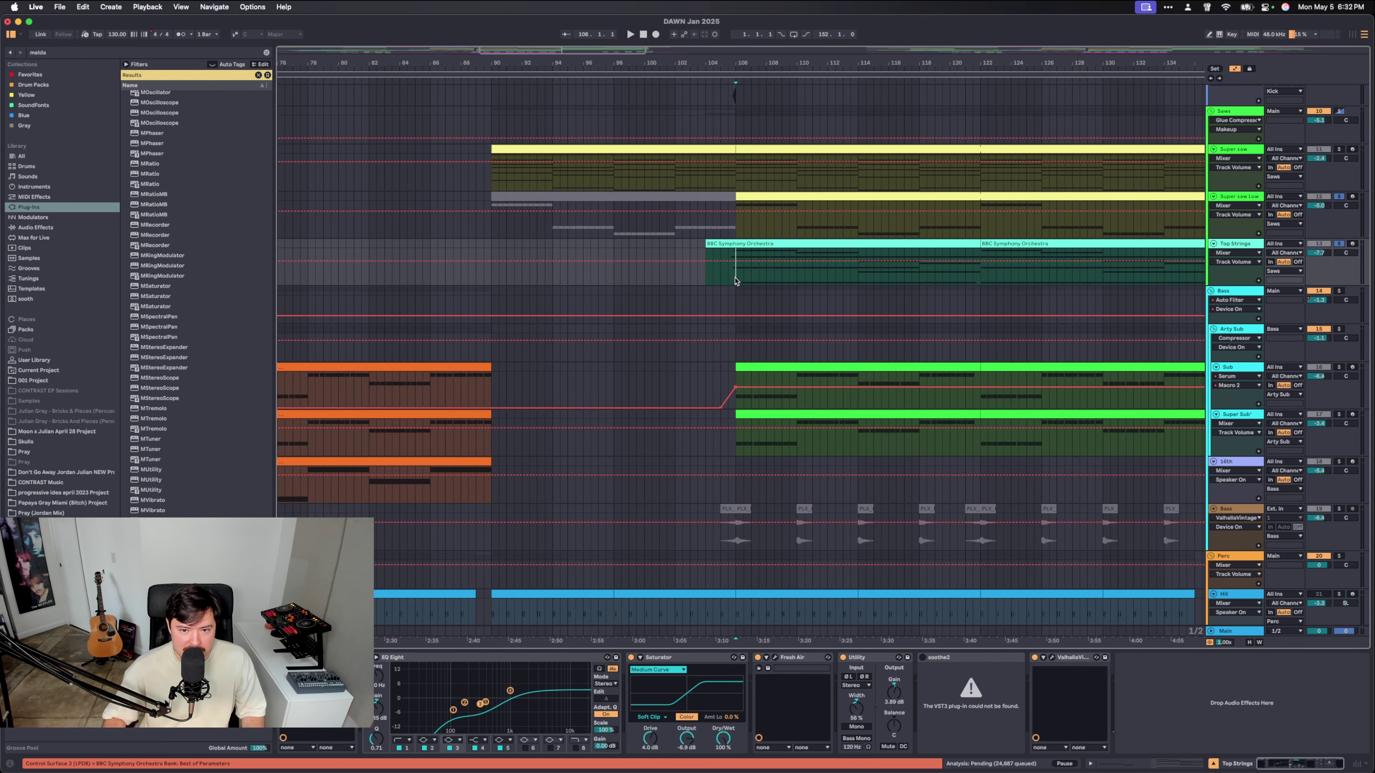
scroll(866, 227, "up", 1)
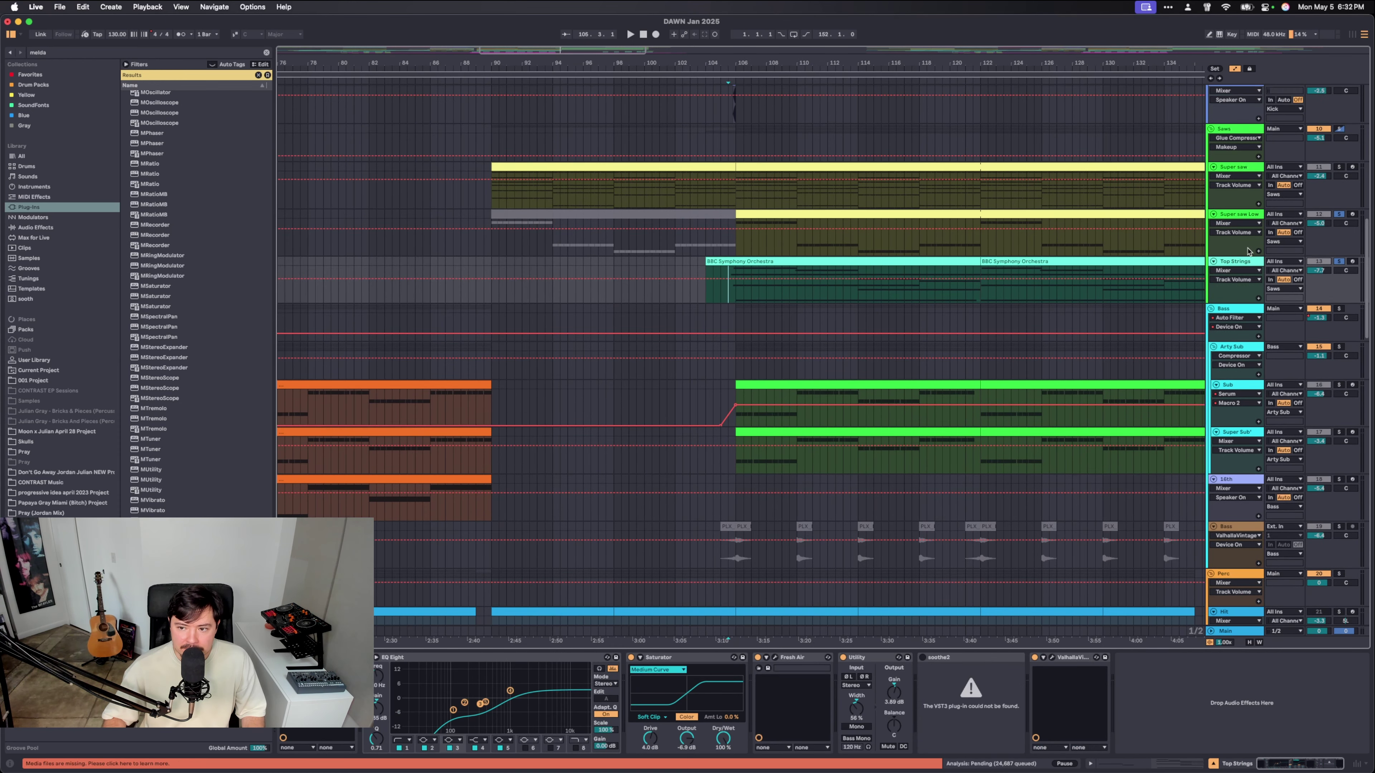
left_click(866, 212)
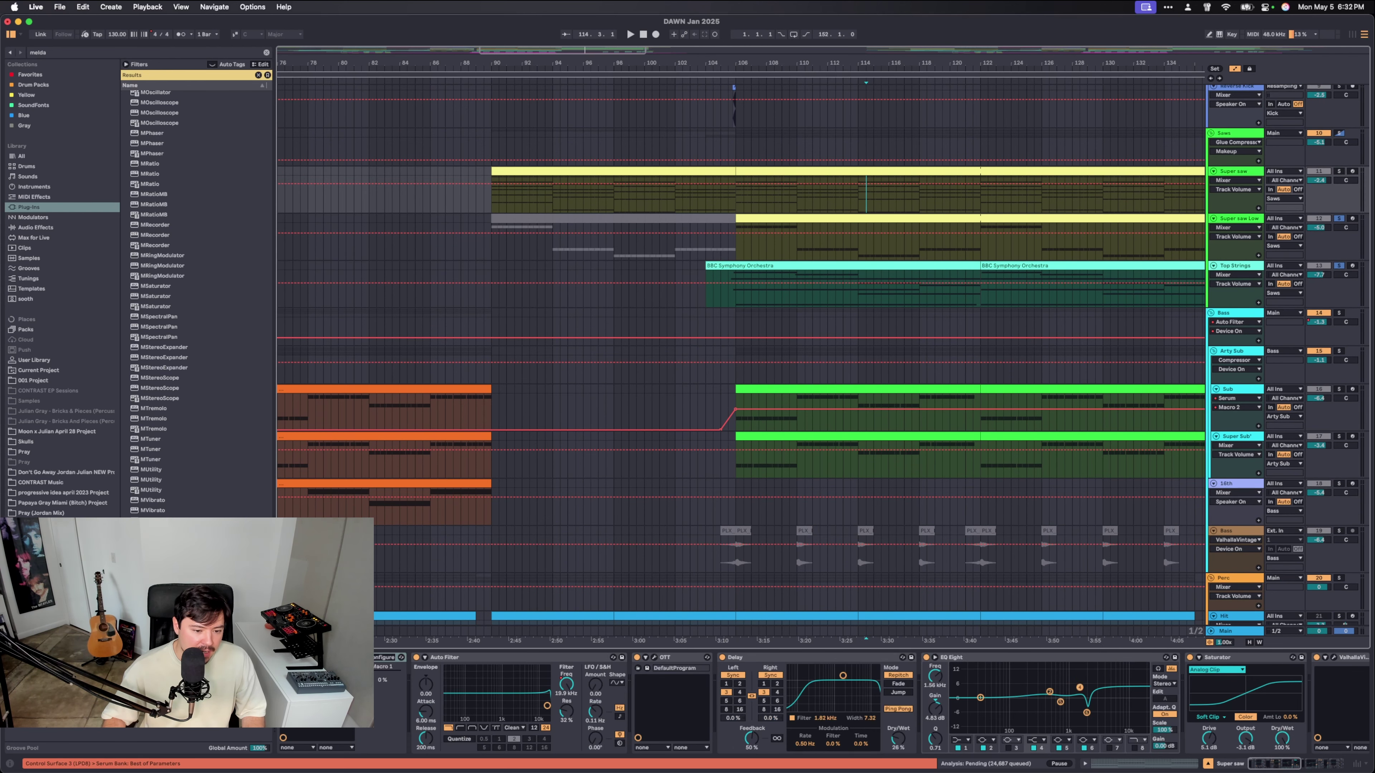
key("super+alt+p")
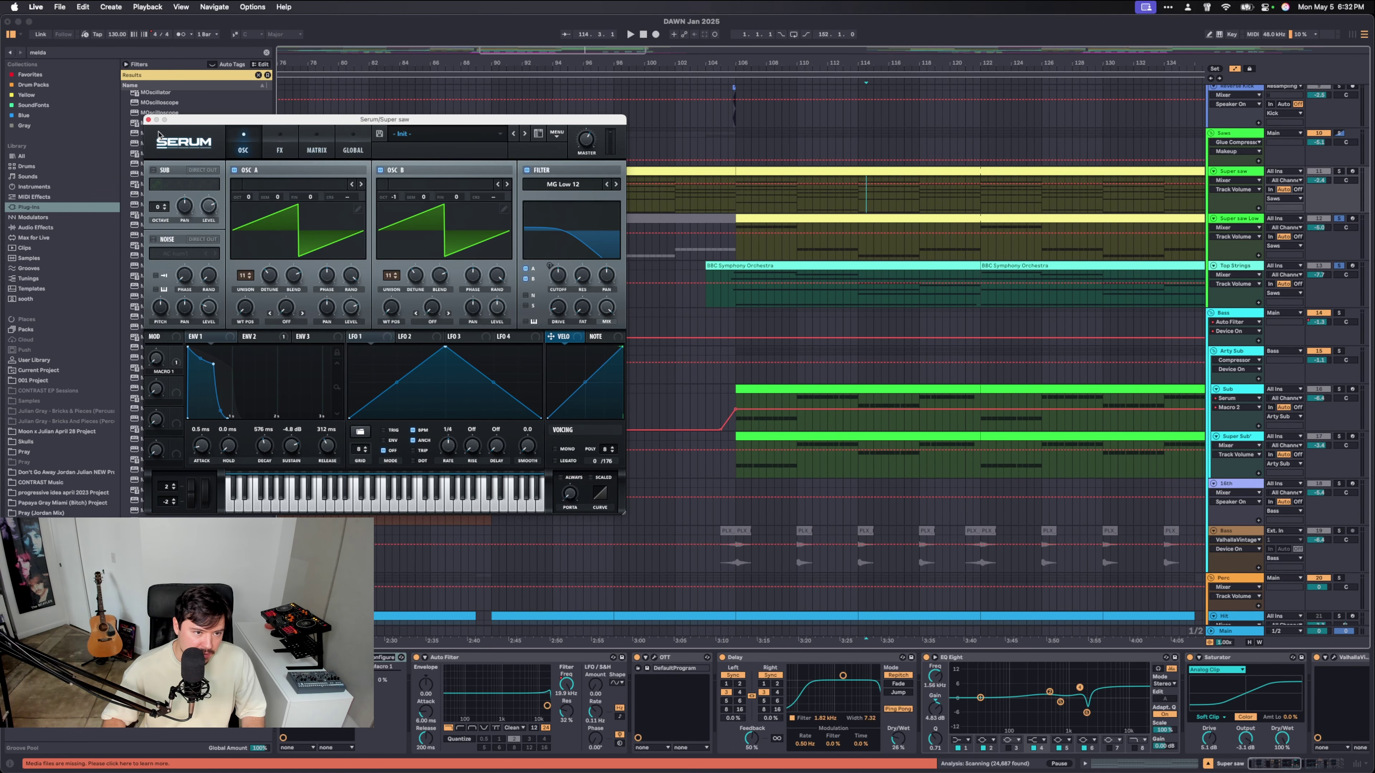
left_click(148, 119)
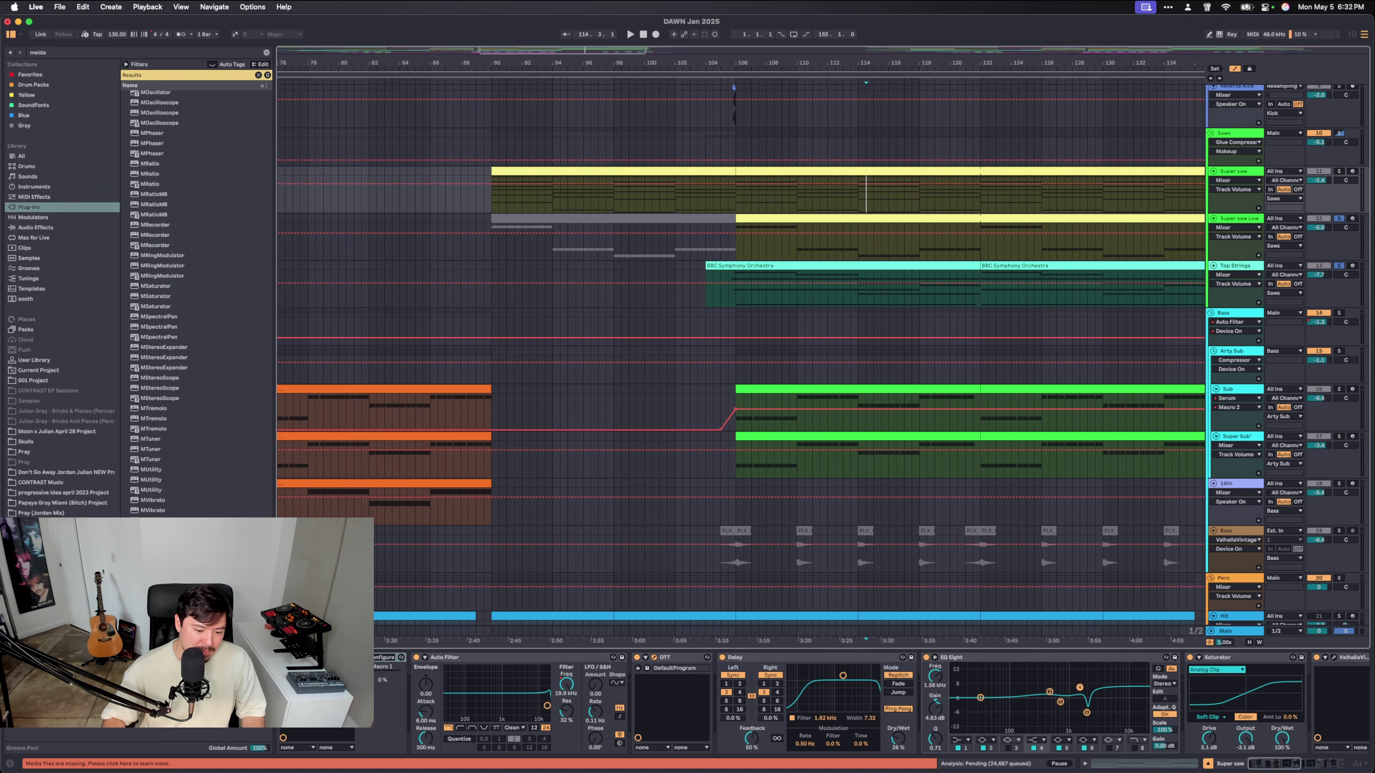
Open the Super saw track's OTT window, move it clear of the browser, and look along the device chain.
key("super+alt+p")
left_click_drag(302, 331, 494, 279)
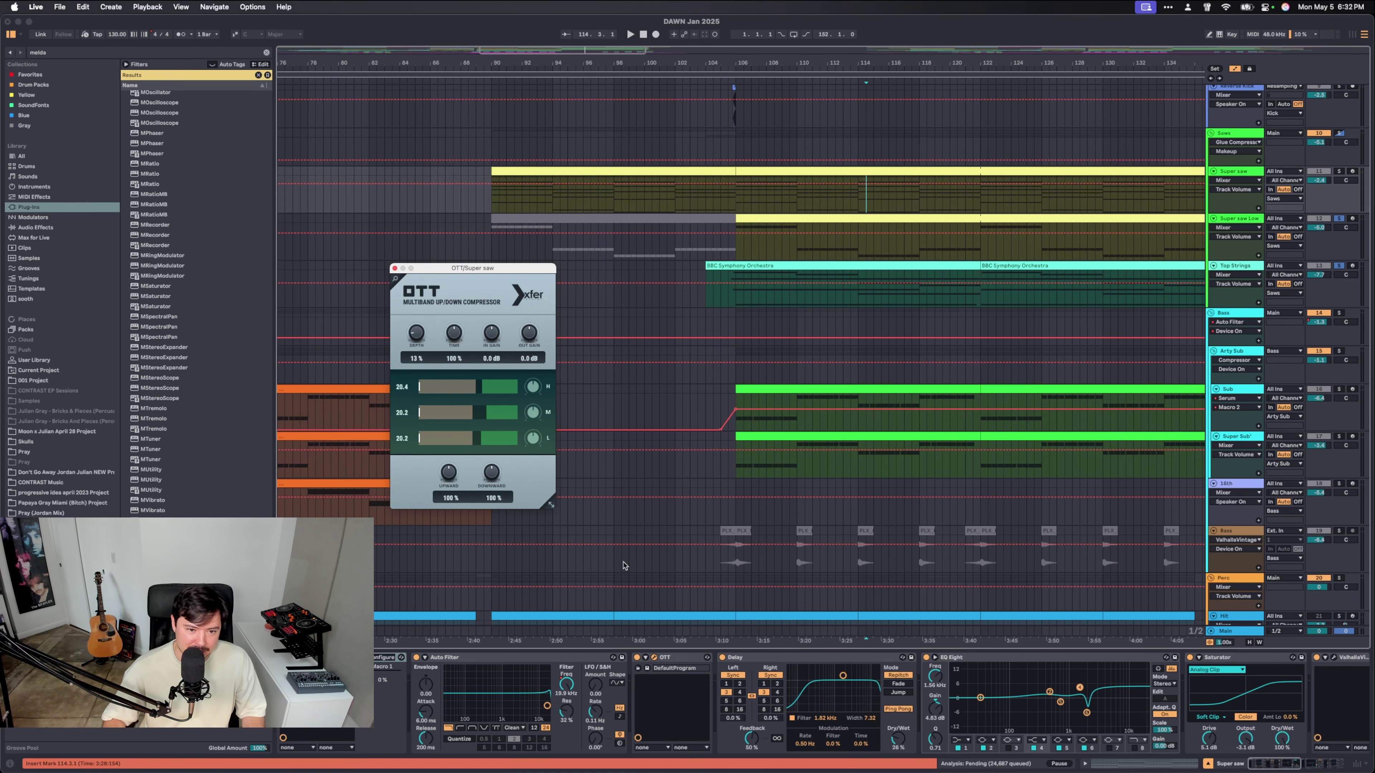
scroll(704, 704, "right", 10)
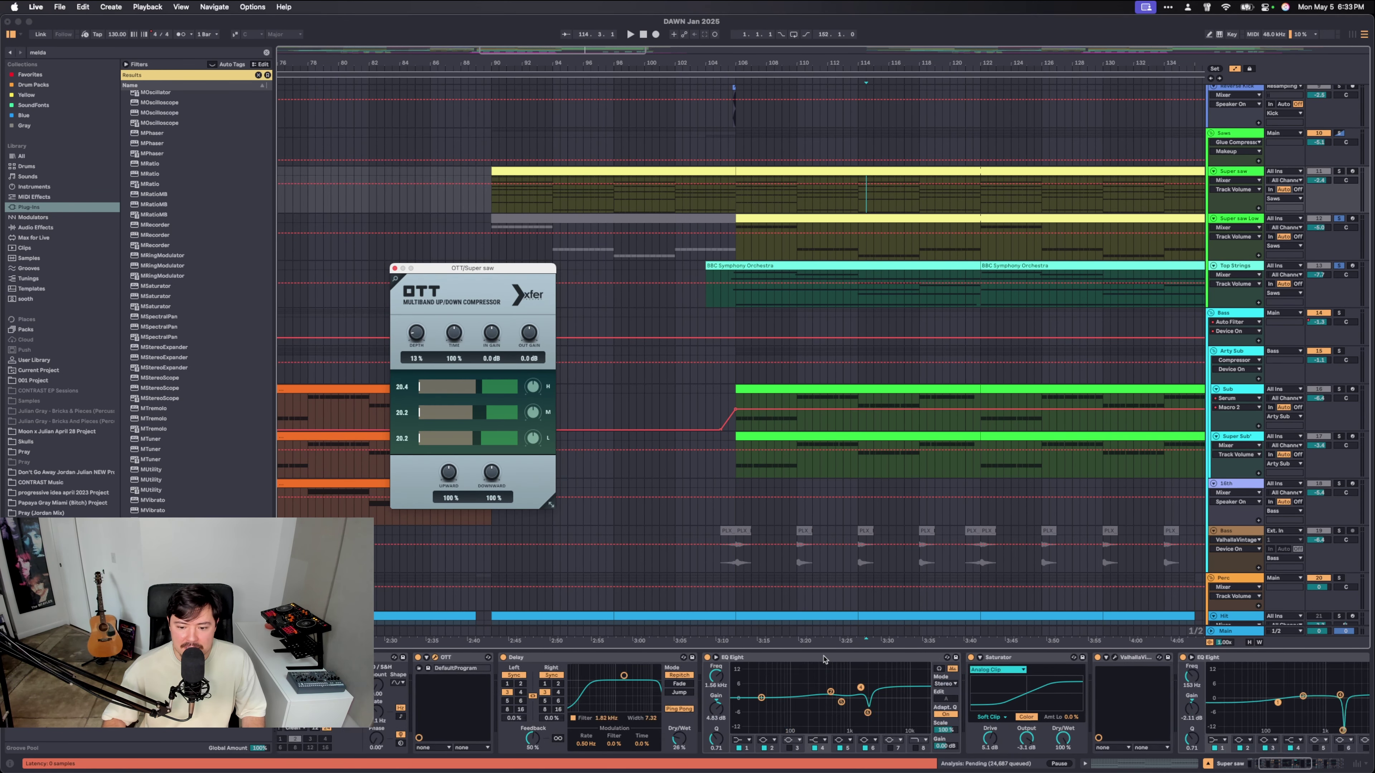
View the ValhallaVintageVerb settings on the Super saw track and close the plug-in windows.
left_click(675, 658)
left_click(744, 658)
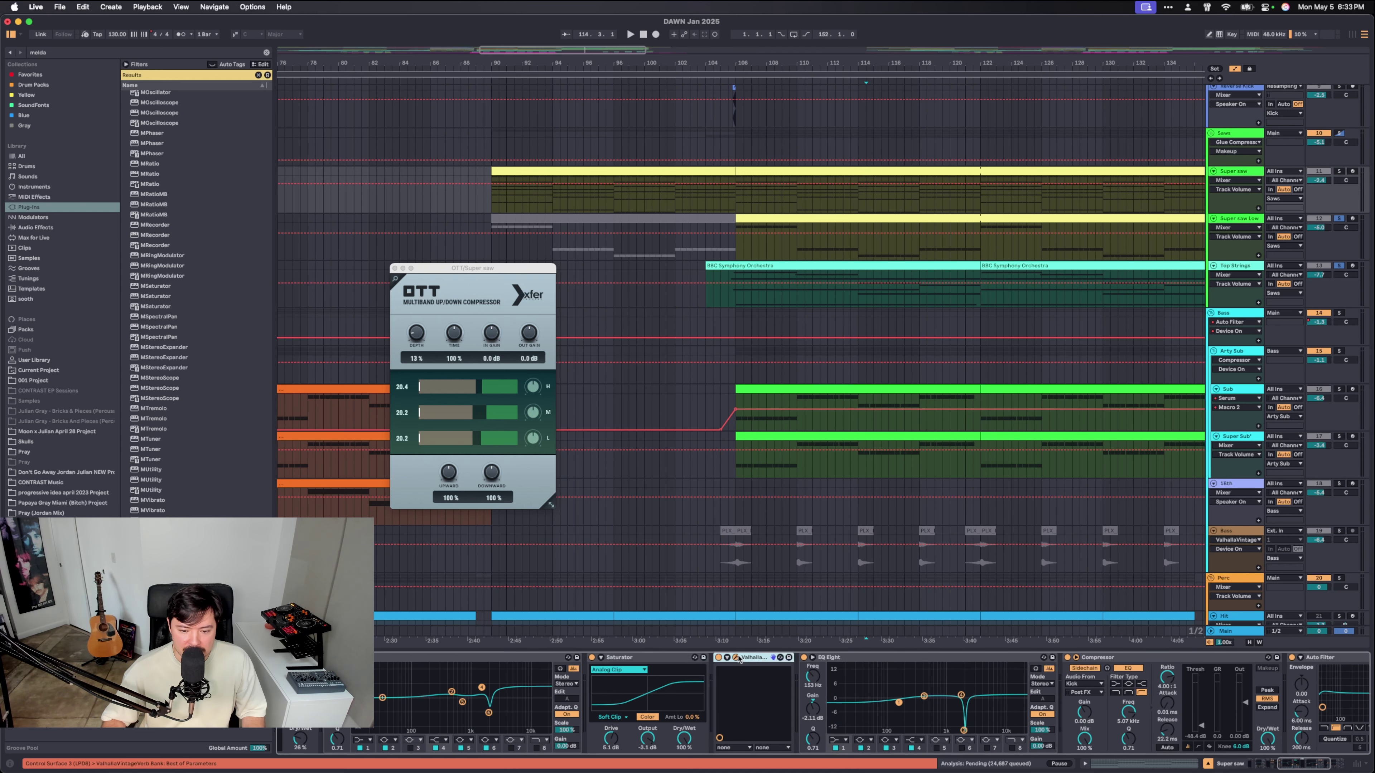
left_click(736, 657)
left_click_drag(216, 358, 863, 218)
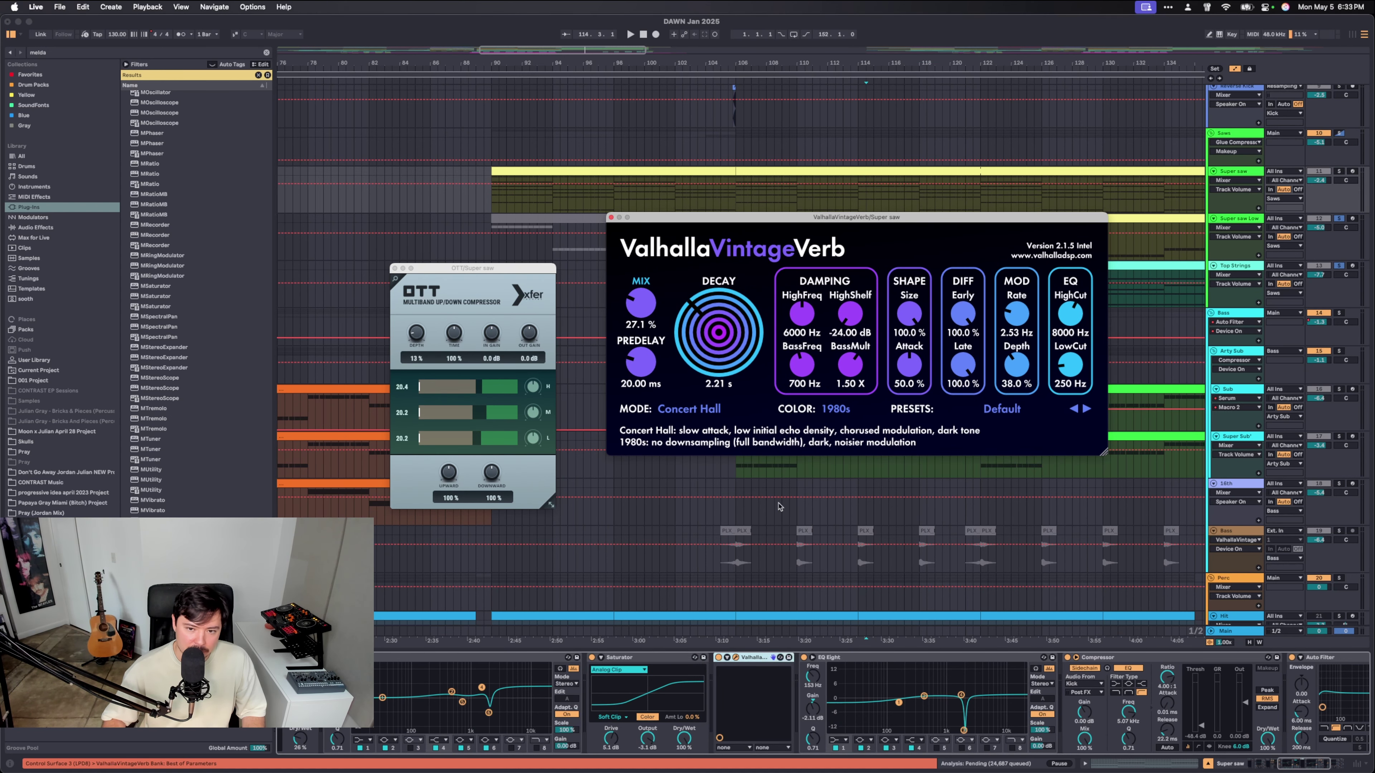
left_click(611, 217)
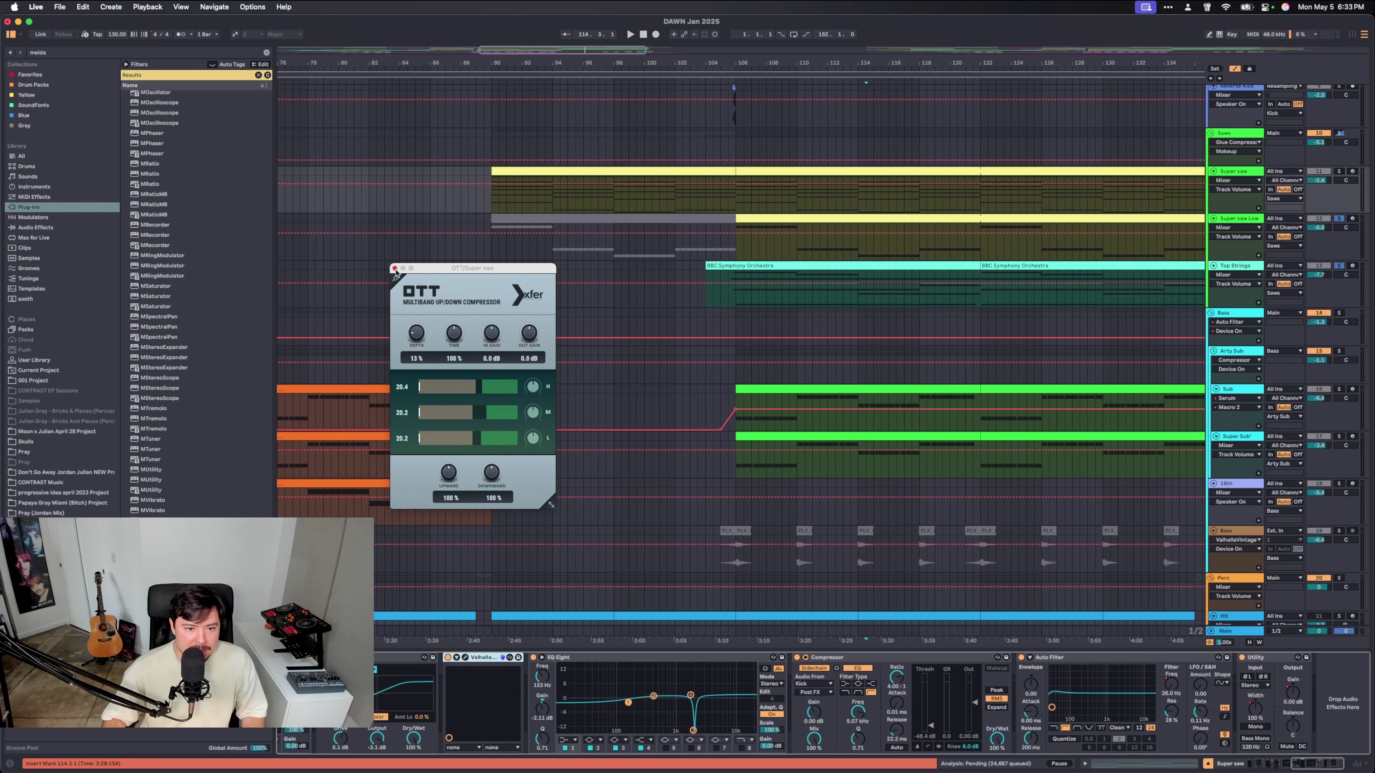
Solo the Super saw track and play it from bar 106.
left_click(767, 211)
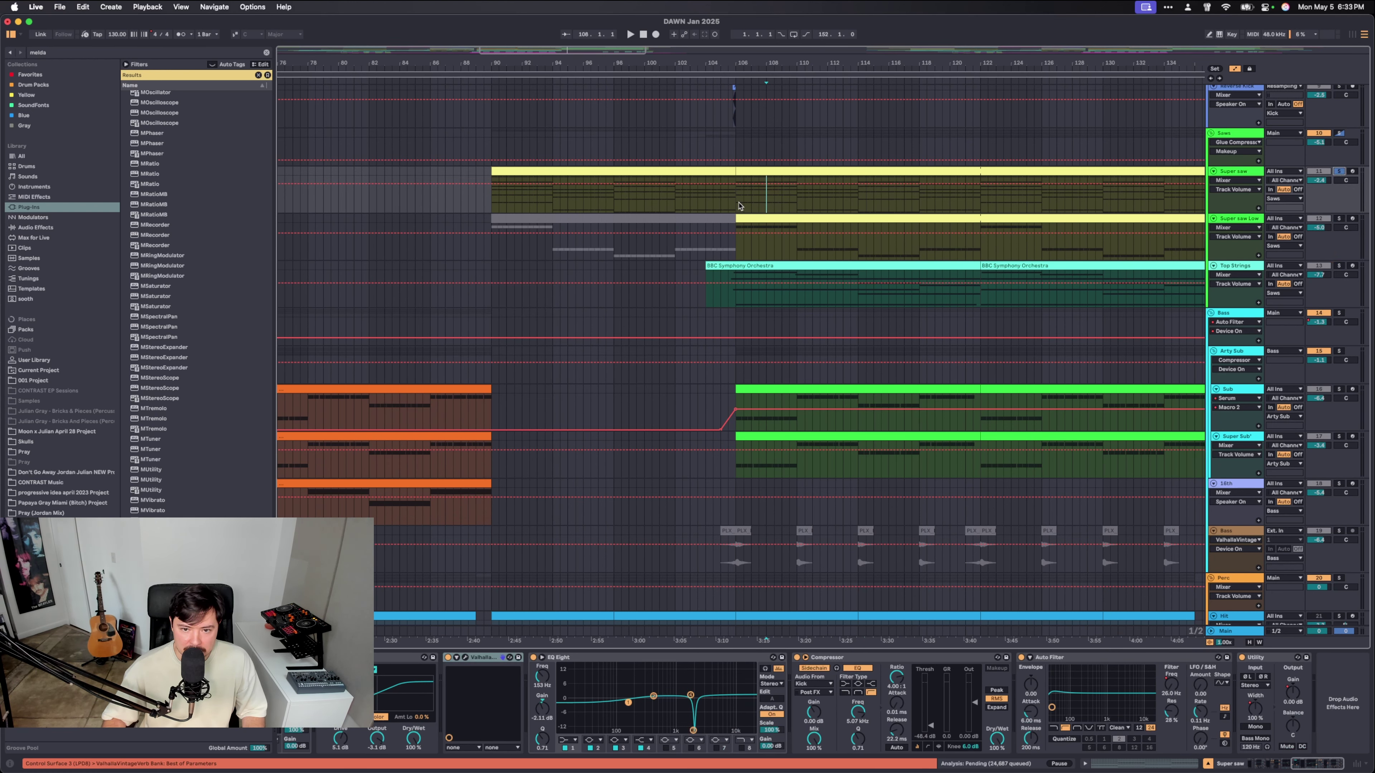
left_click(736, 202)
key("space")
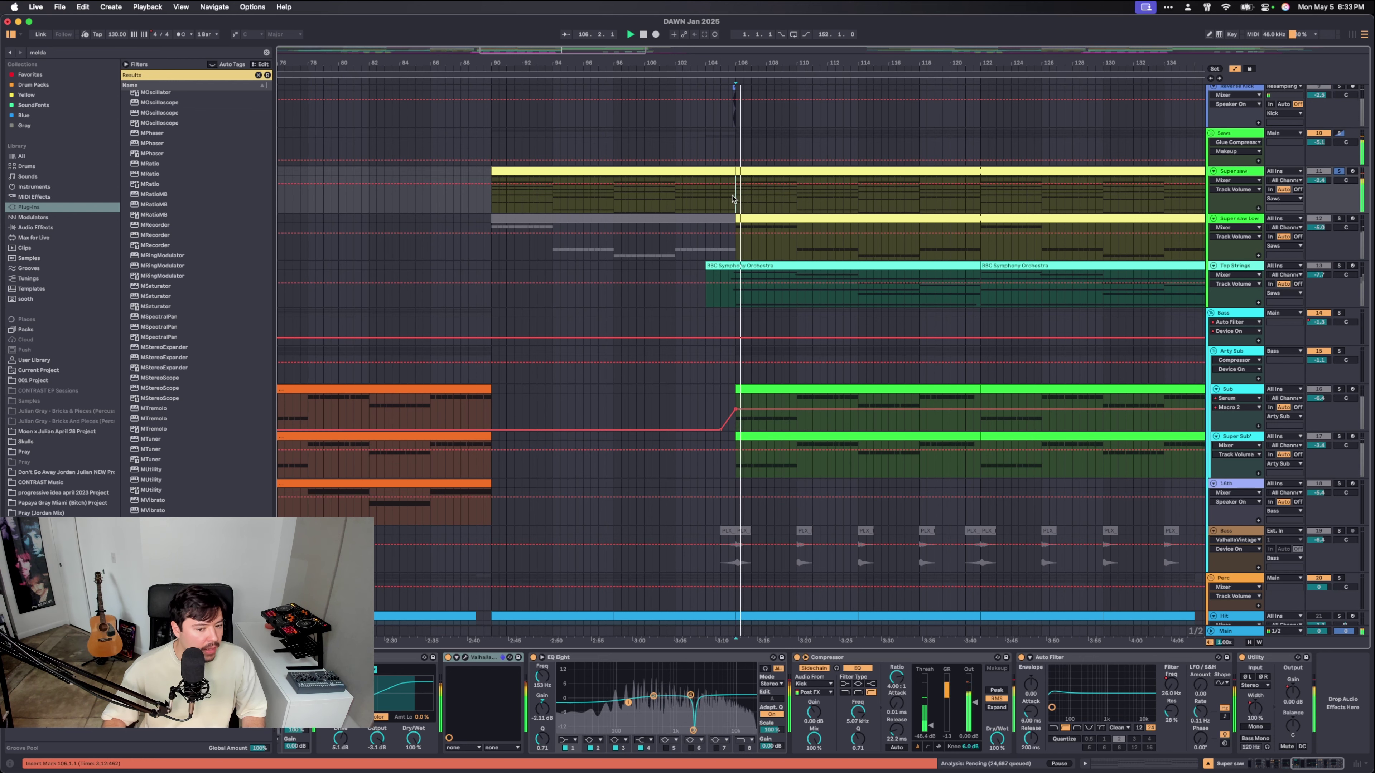
Show the Super saw's Serum oscillators during playback, and open its OTT window with playback stopped.
scroll(866, 704, "left", 10)
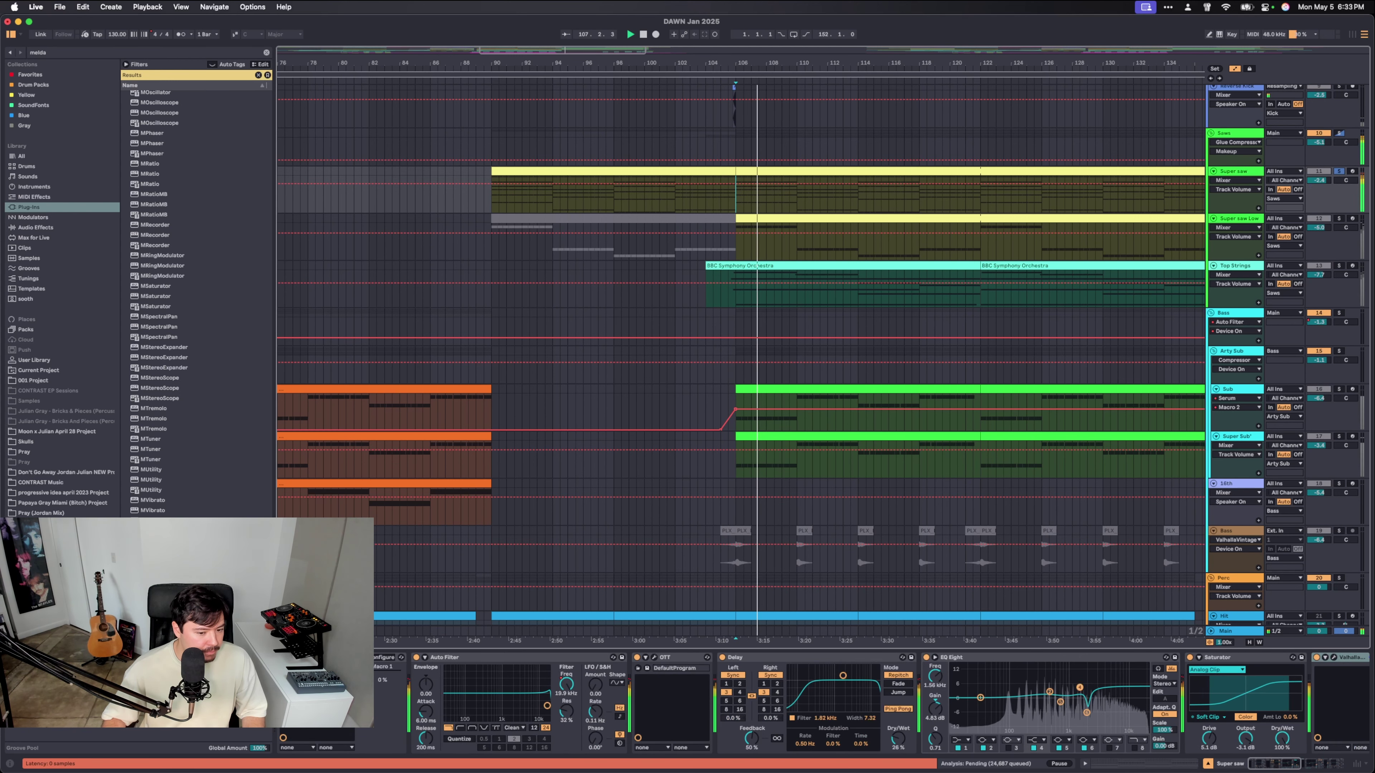
key("super+alt+p")
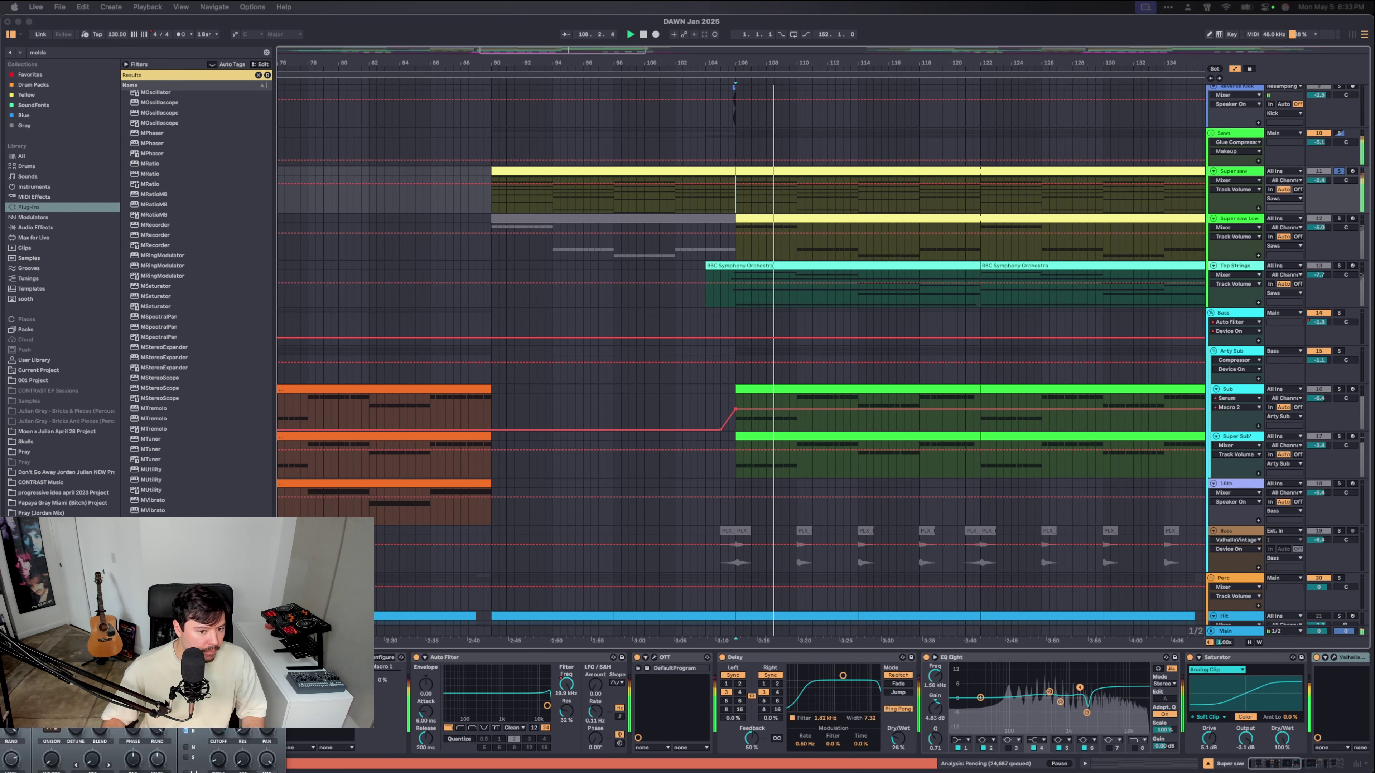
left_click_drag(45, 572, 470, 198)
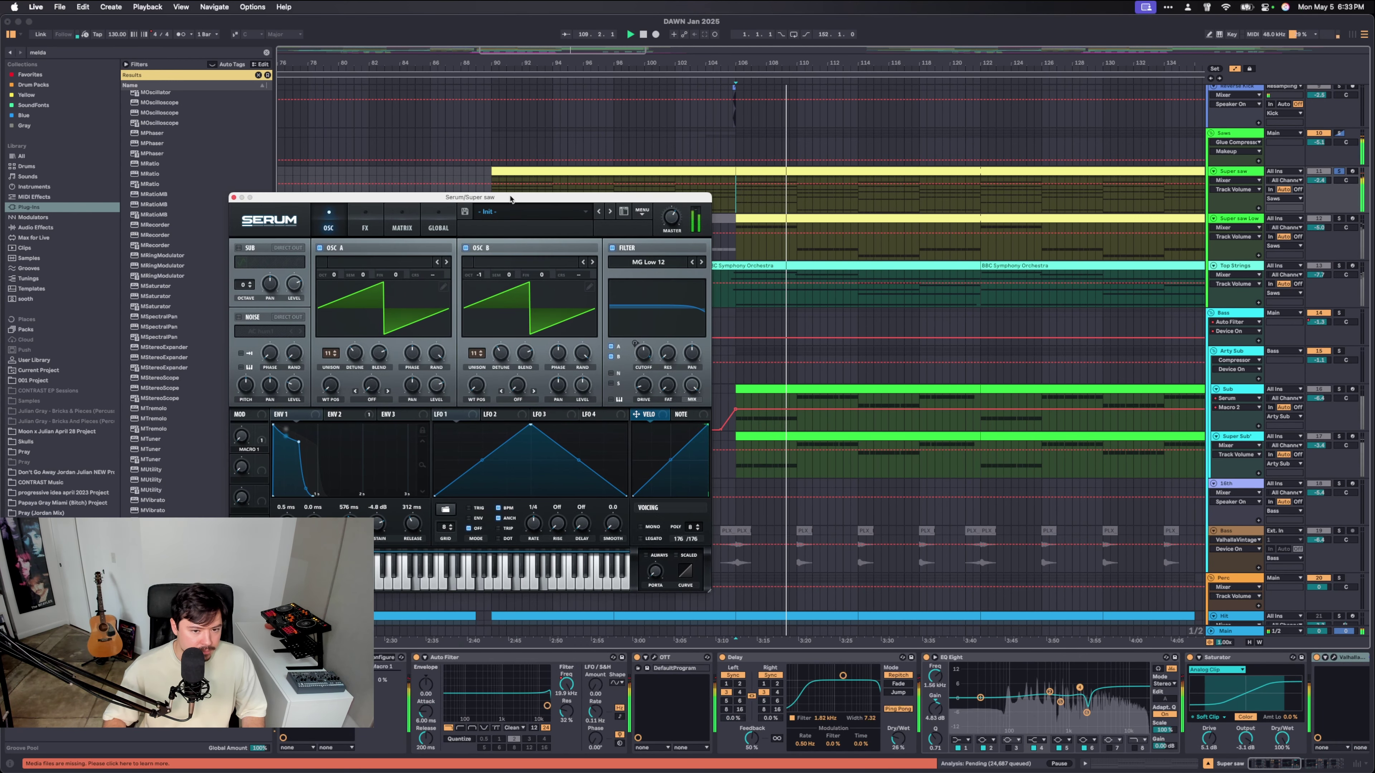
left_click(386, 224)
left_click(329, 224)
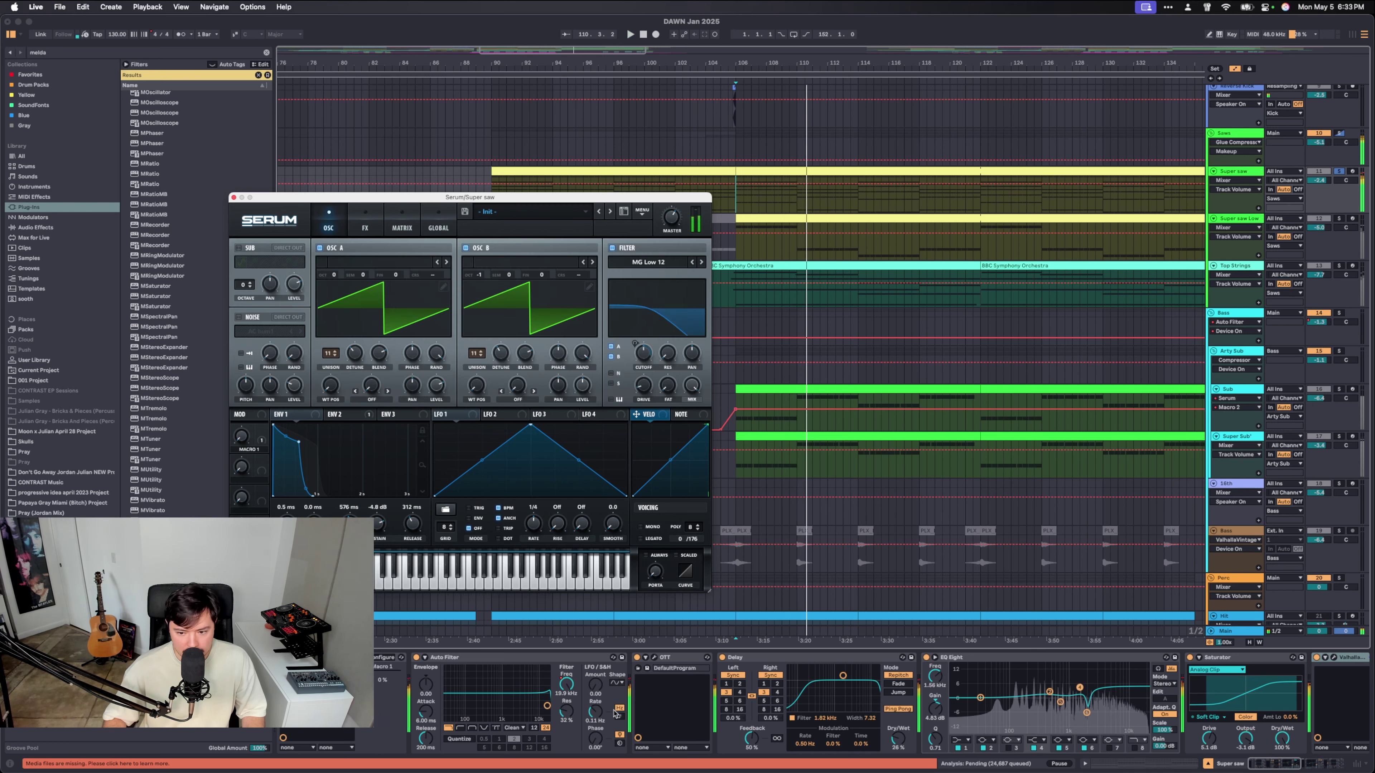
left_click(681, 663)
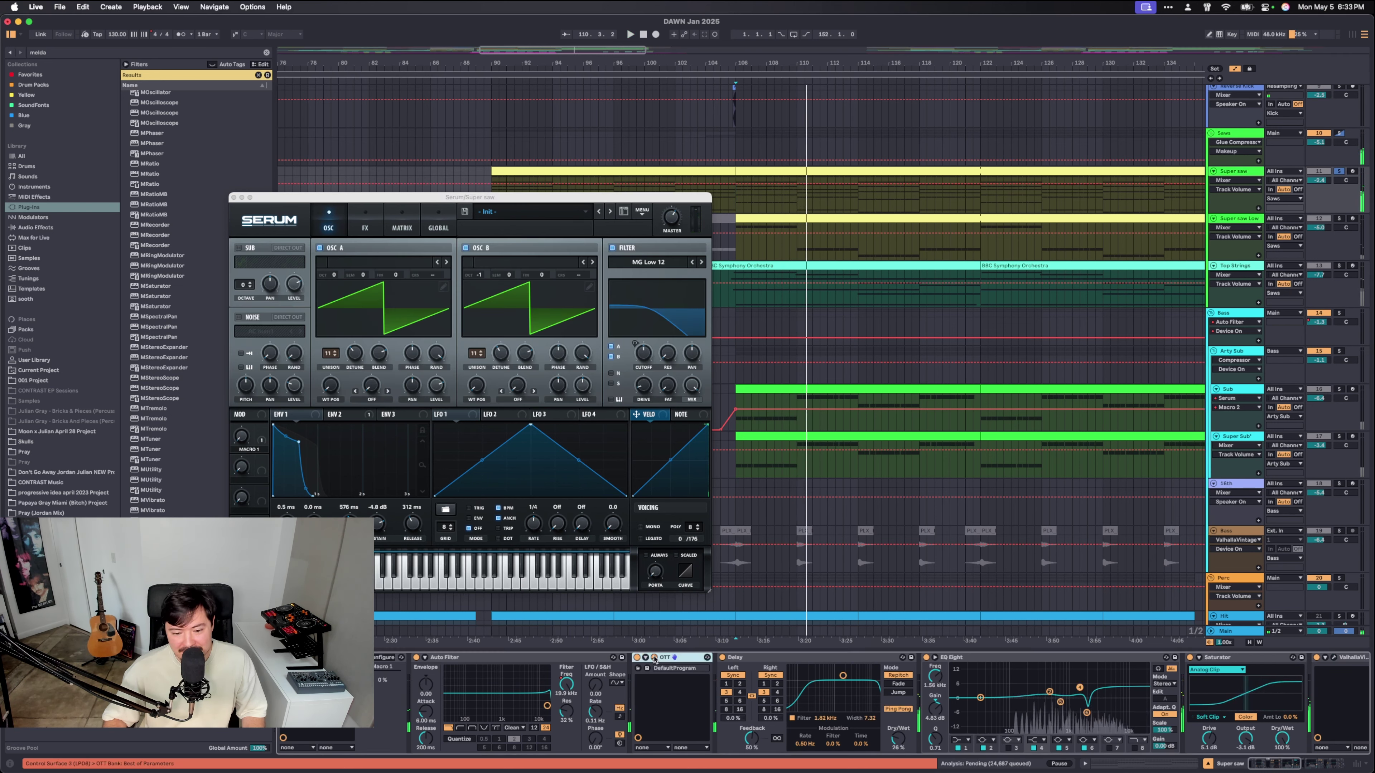
left_click(655, 657)
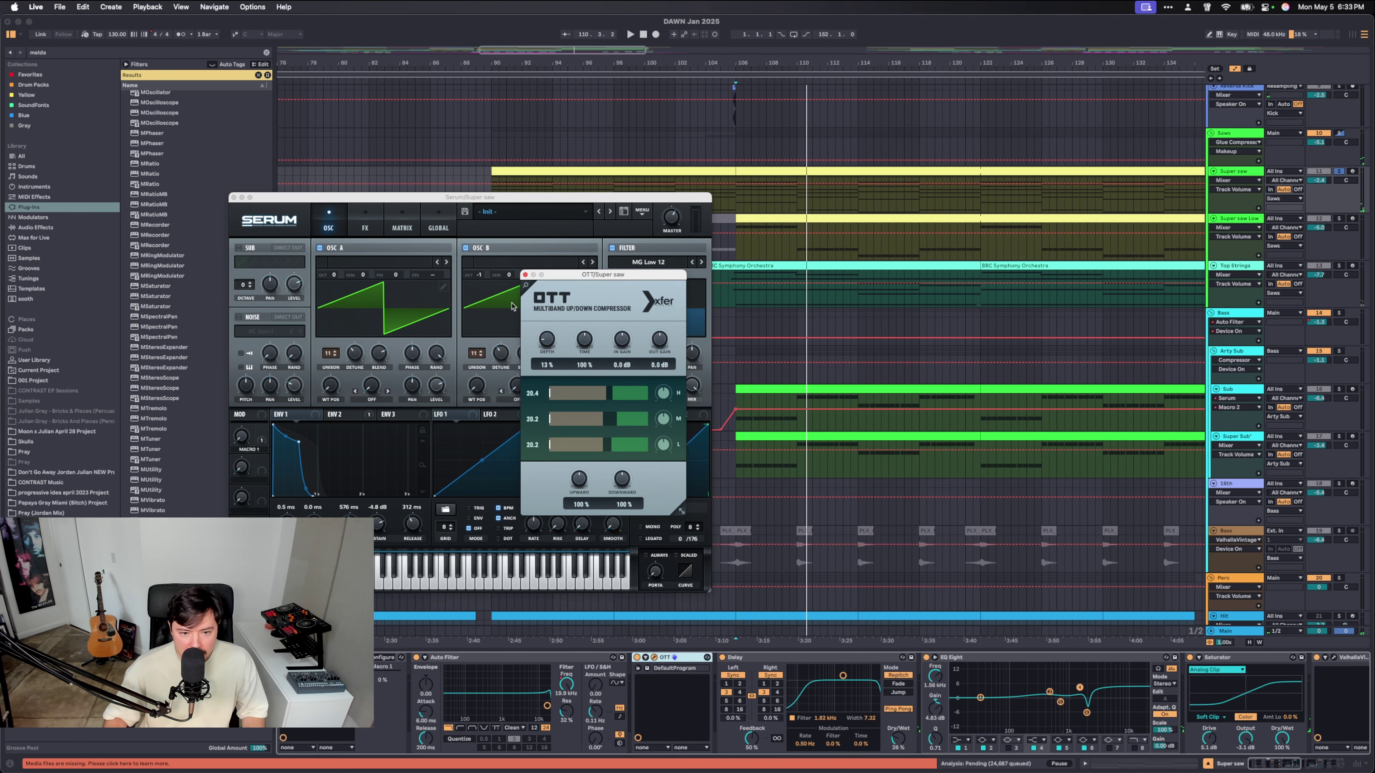
Review the rest of the Super saw device chain through the Utility, opening ValhallaVintageVerb and moving its window into clear view.
scroll(936, 686, "right", 5)
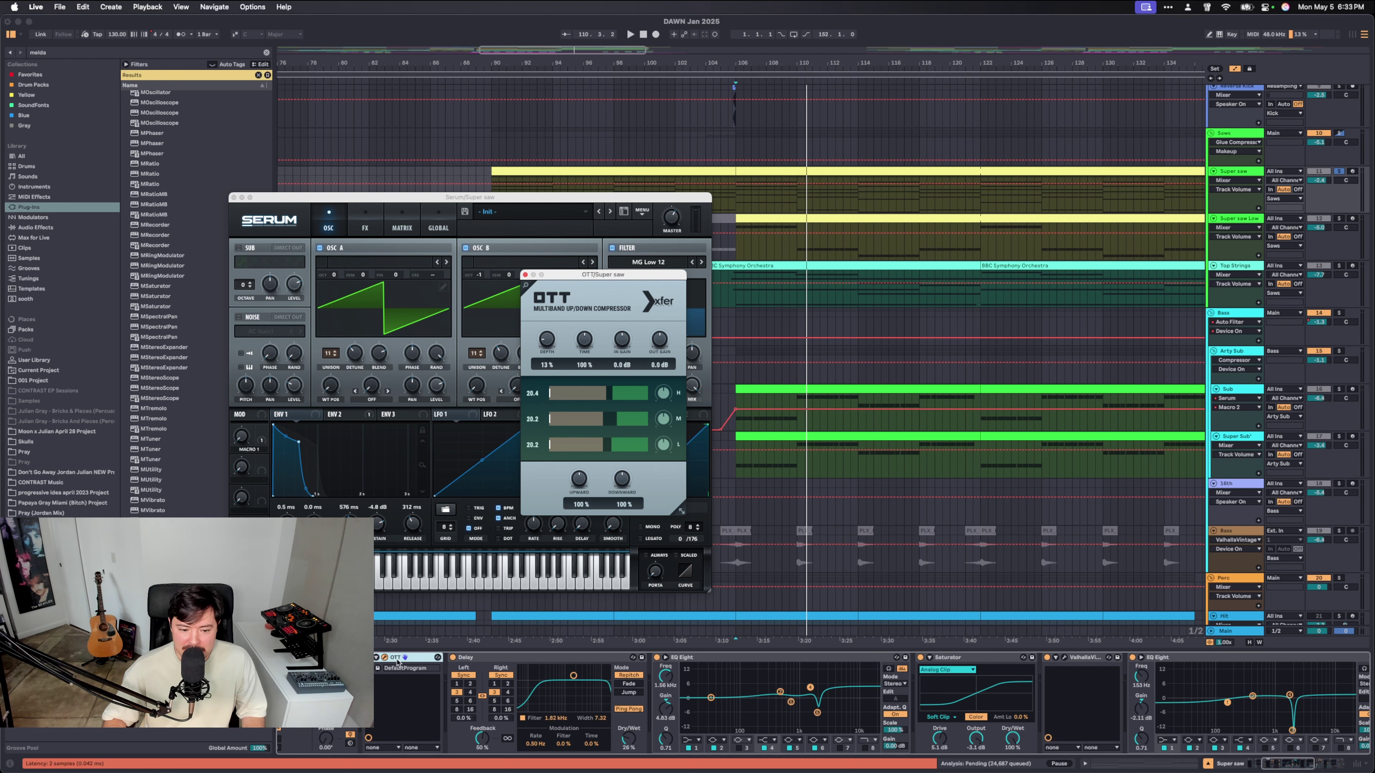
scroll(1045, 675, "right", 8)
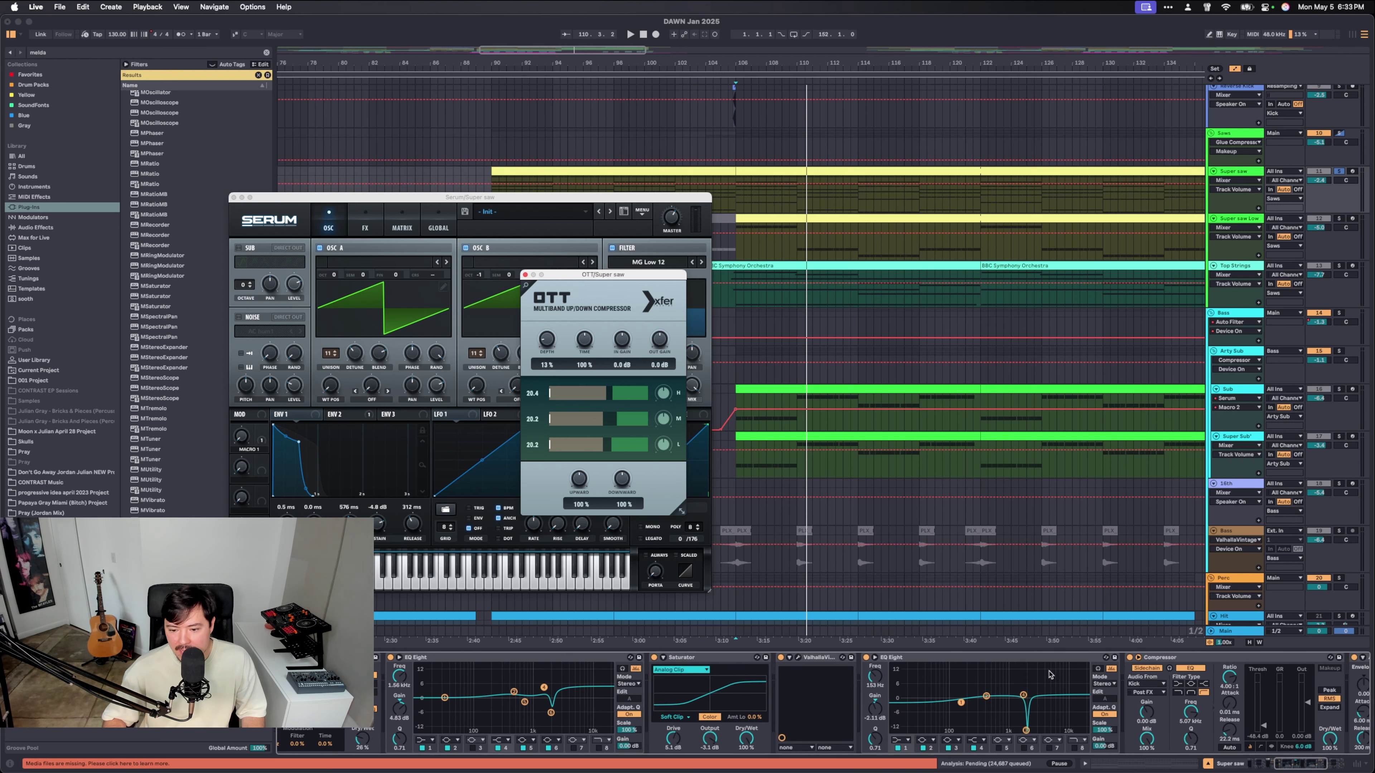
left_click(718, 658)
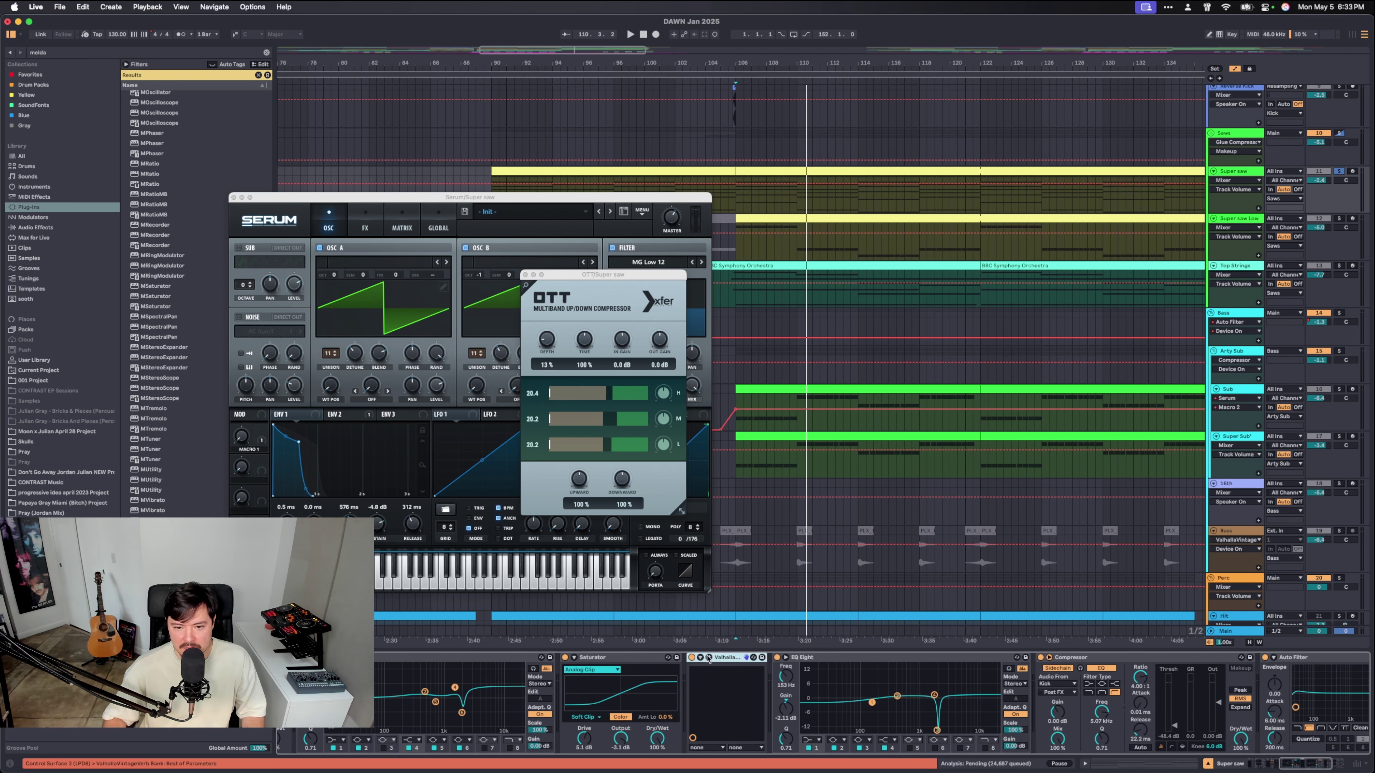
left_click(709, 657)
left_click_drag(543, 342, 701, 401)
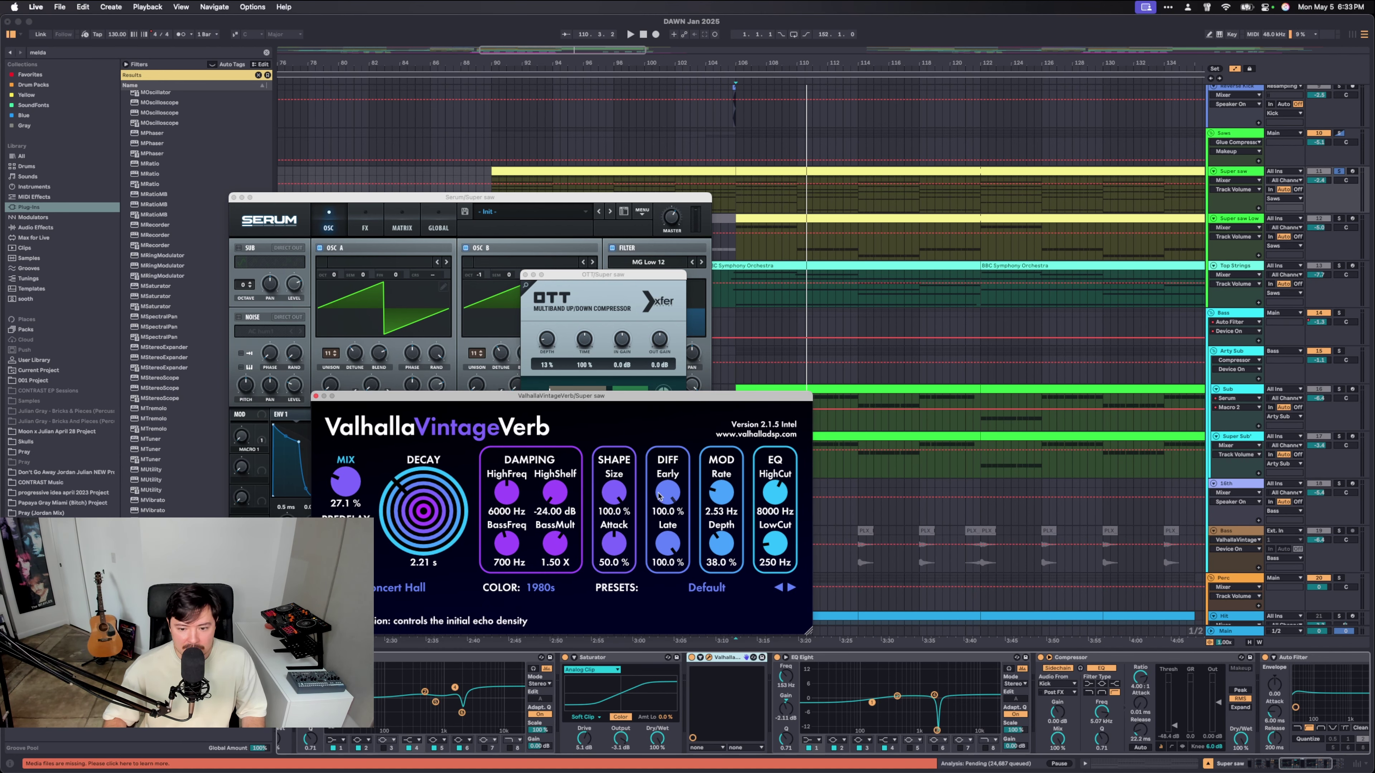
scroll(849, 664, "right", 6)
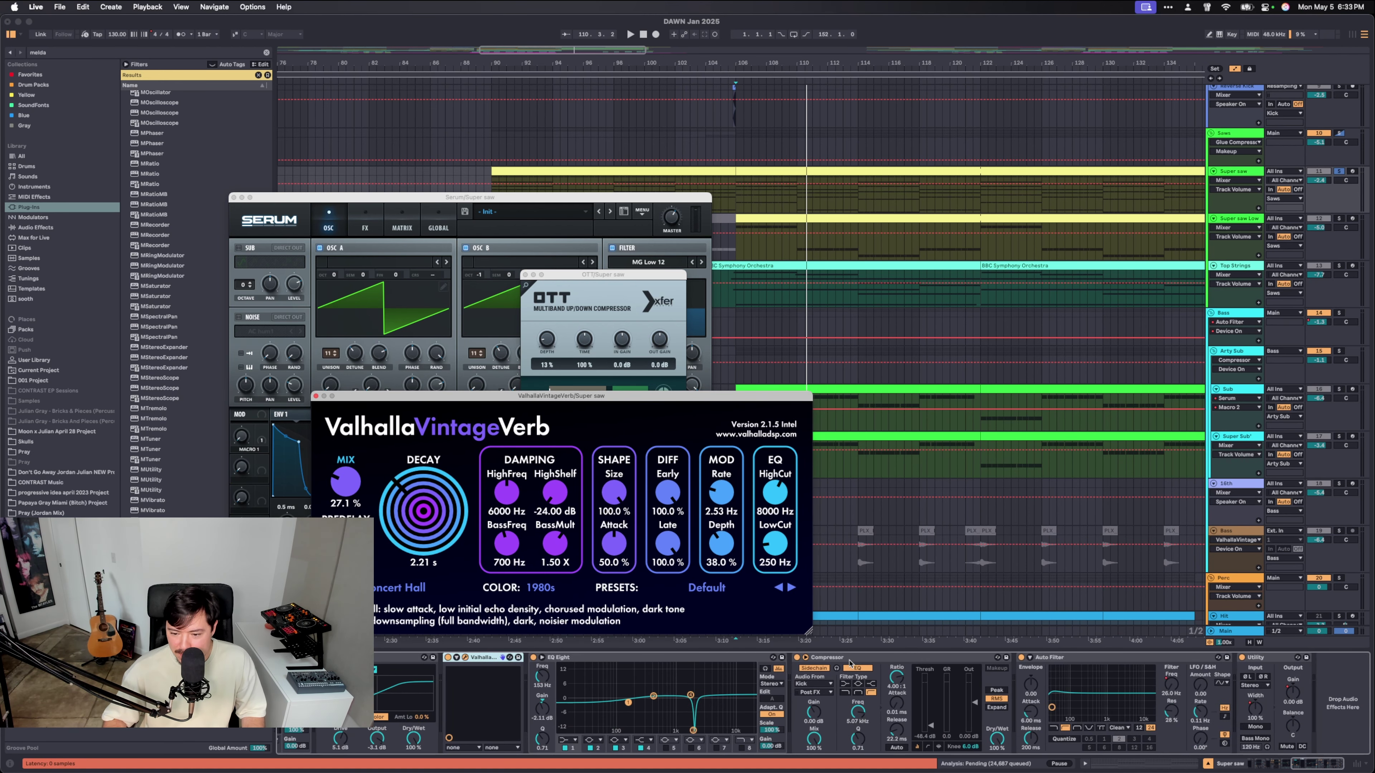
left_click(682, 660)
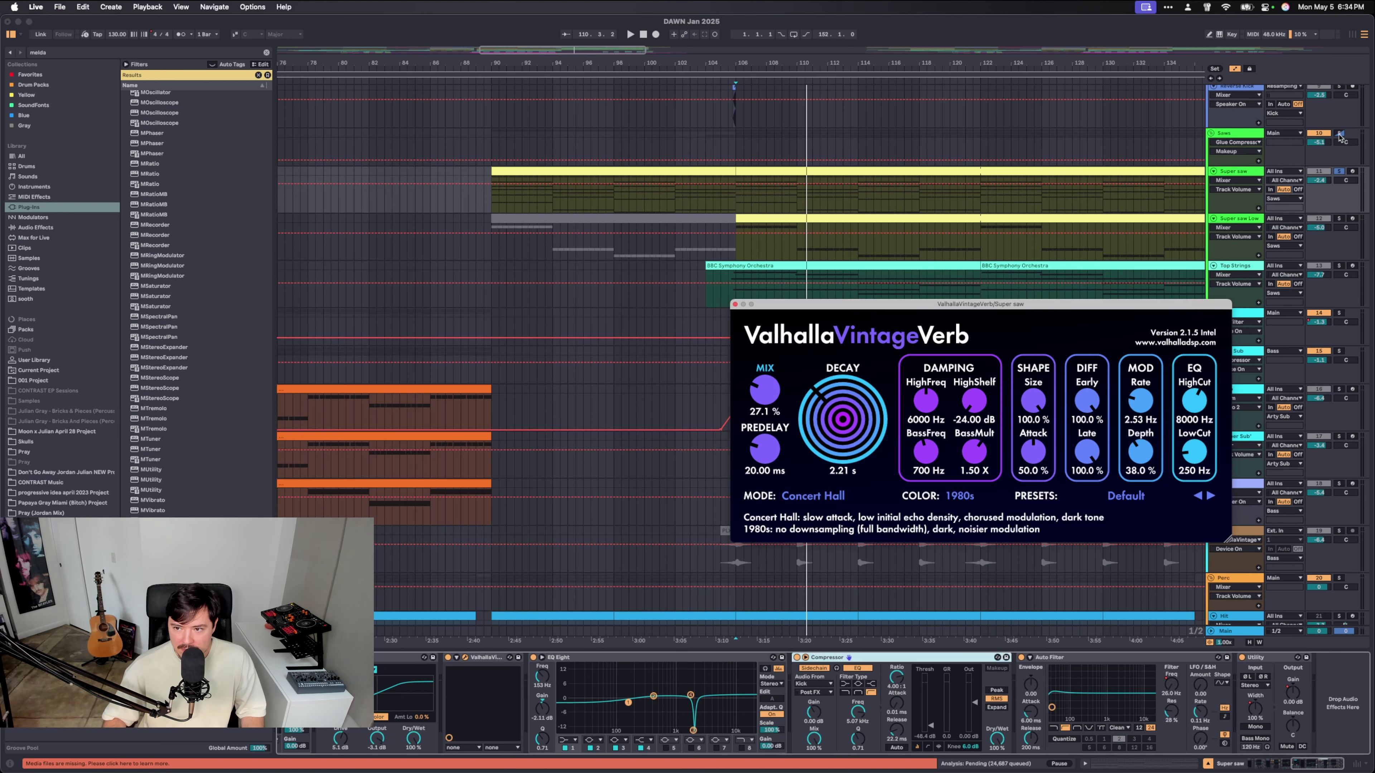
Solo the Saws group and play it from just before bar 106, looking over its tracks in the arrangement.
left_click(816, 356)
left_click(728, 153)
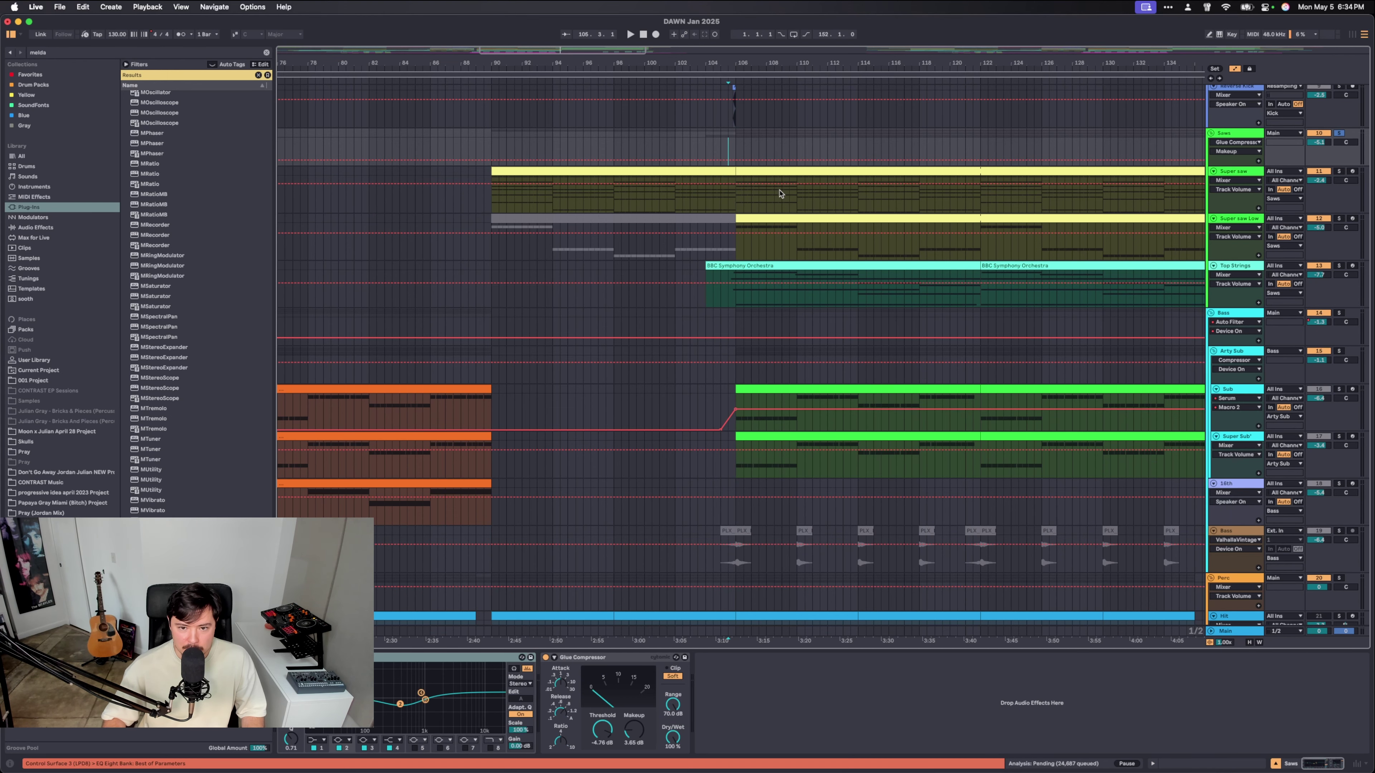
key("space")
scroll(866, 302, "right", 5)
scroll(867, 303, "up", 2)
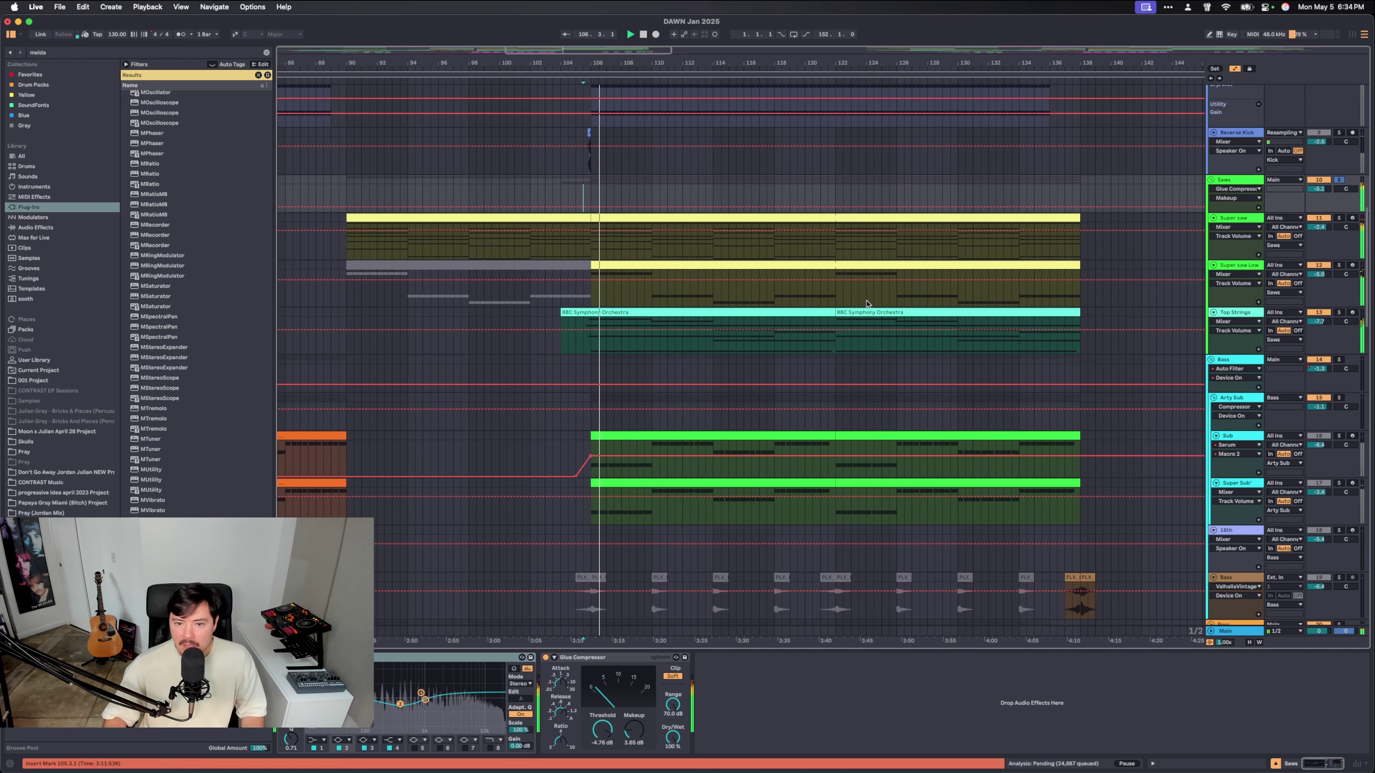
scroll(866, 303, "up", 7)
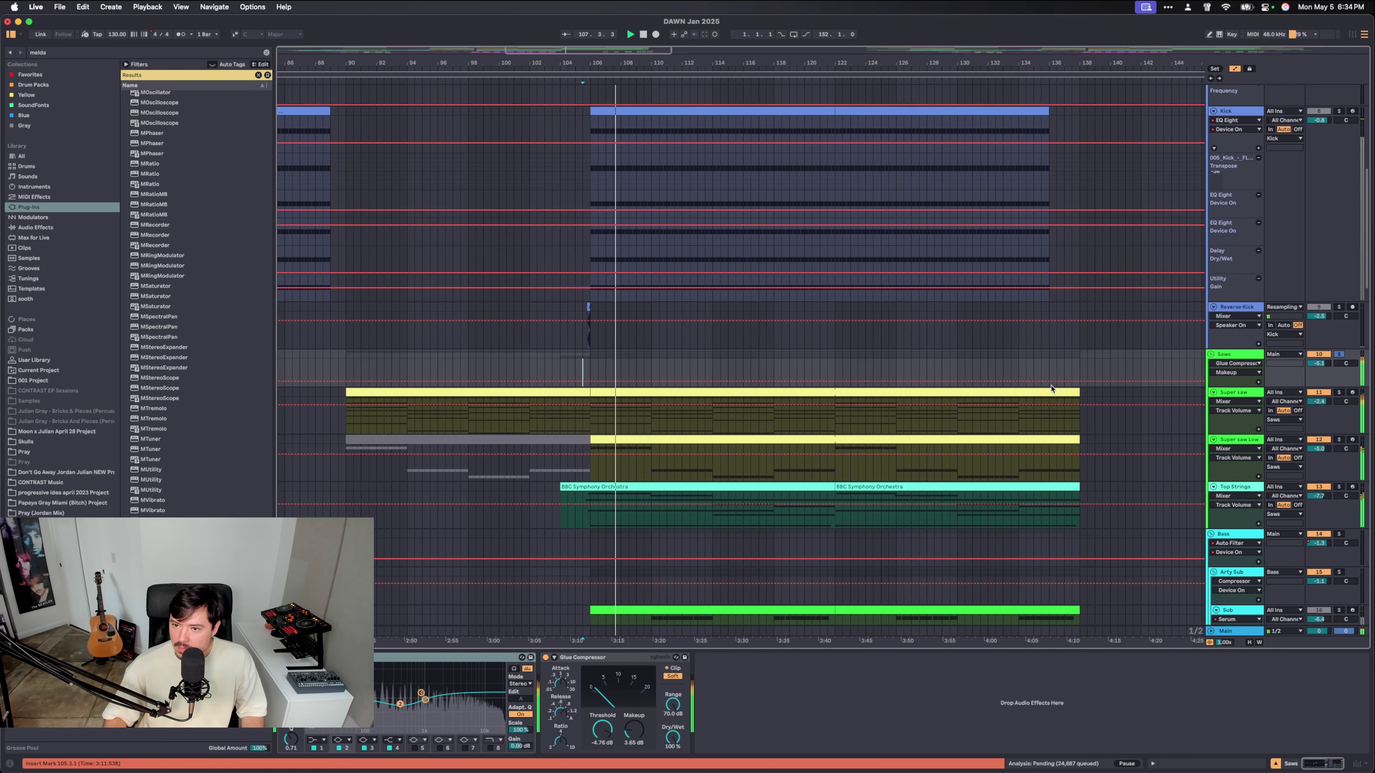
scroll(1051, 388, "down", 6)
Add the Bass group to the solo, open the Sub track's second drop clip, and play from bar 122.
left_click(1339, 394)
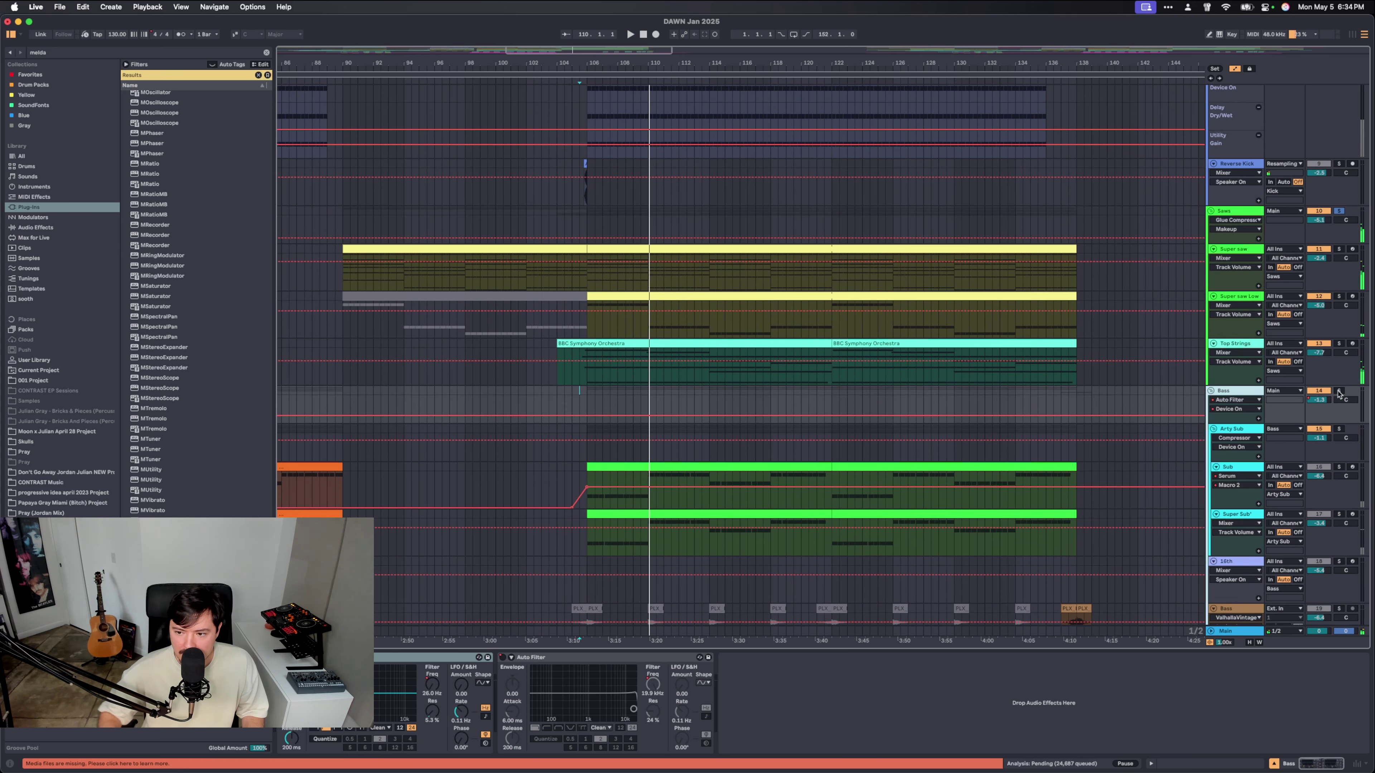
left_click(588, 390)
double_click(866, 467)
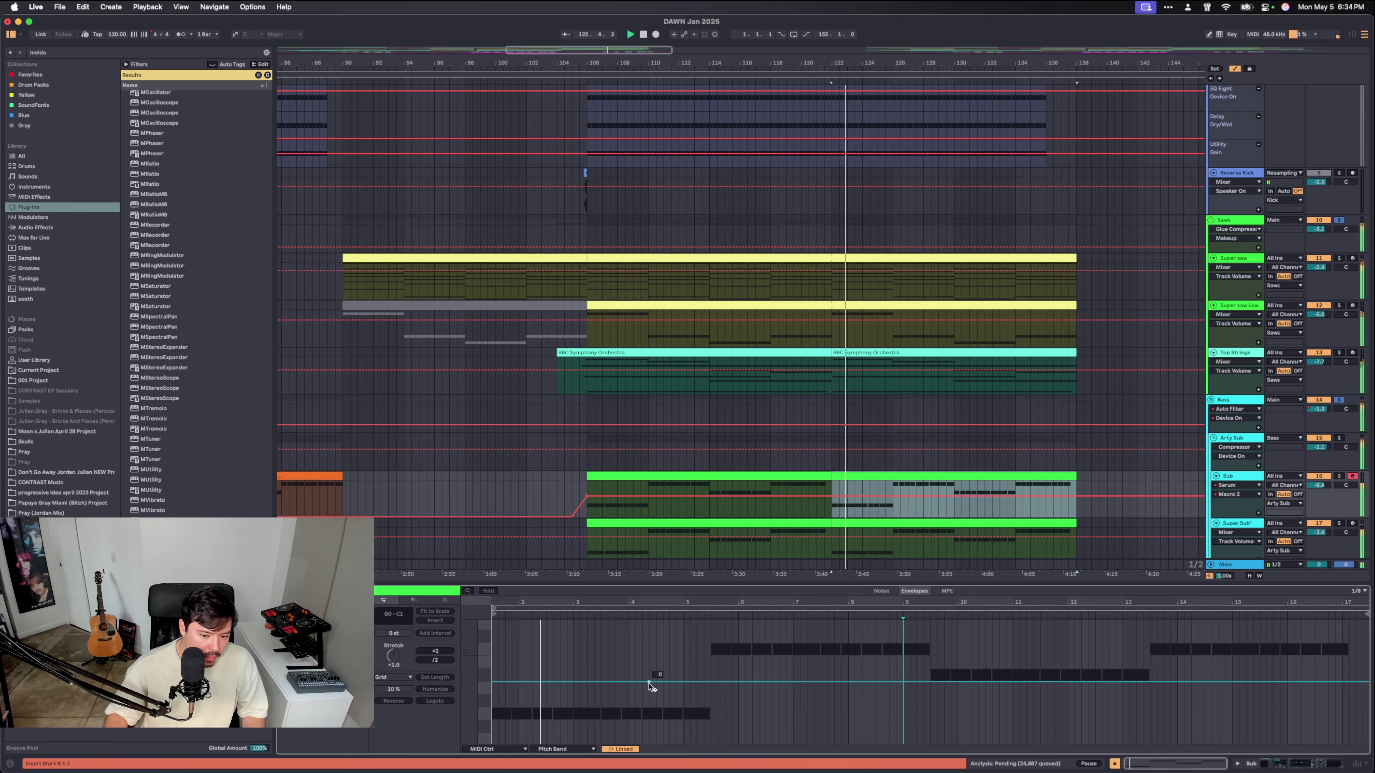
scroll(1371, 404, "down", 3)
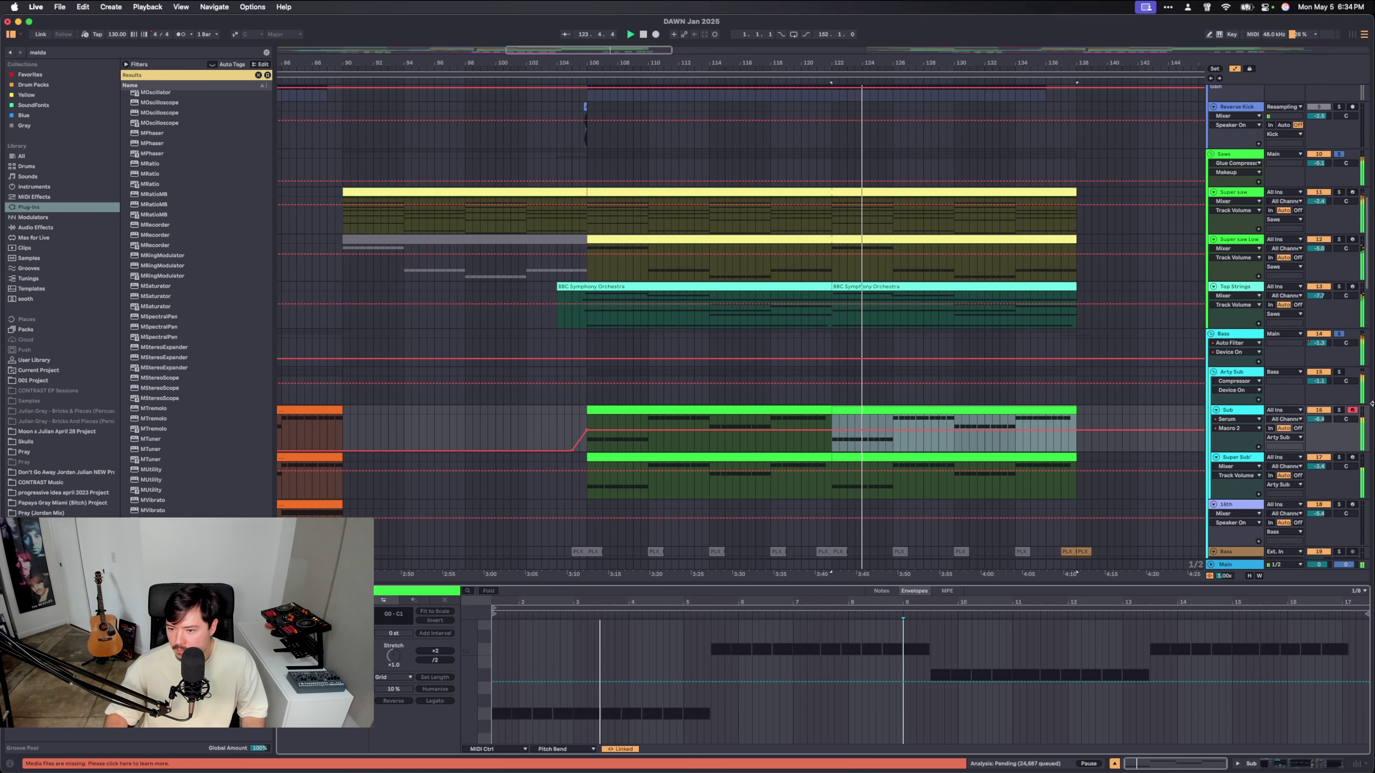
scroll(1320, 531, "up", 8)
Close the ValhallaVintageVerb window and play the unsoloed full mix from bar 122.
left_click(834, 416)
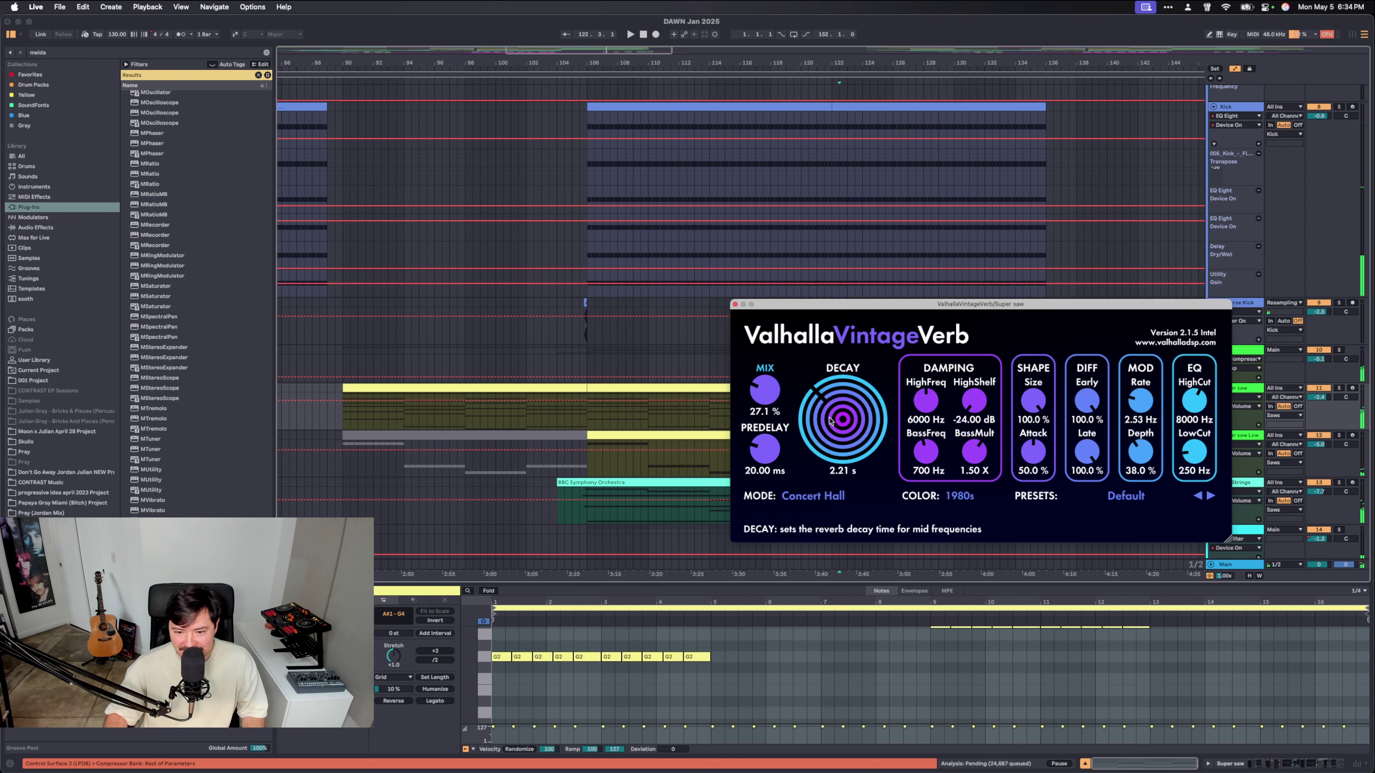
left_click(735, 305)
scroll(866, 352, "up", 15)
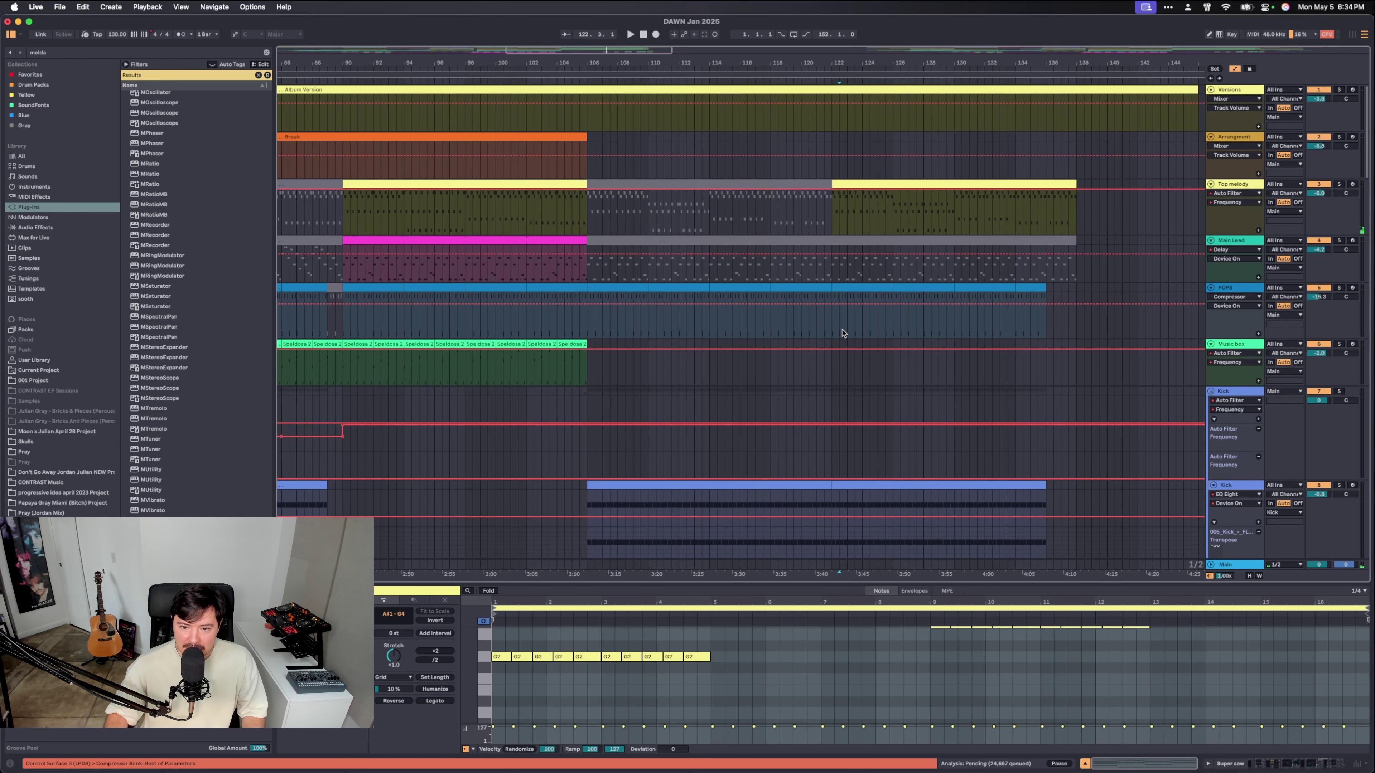
left_click(832, 323)
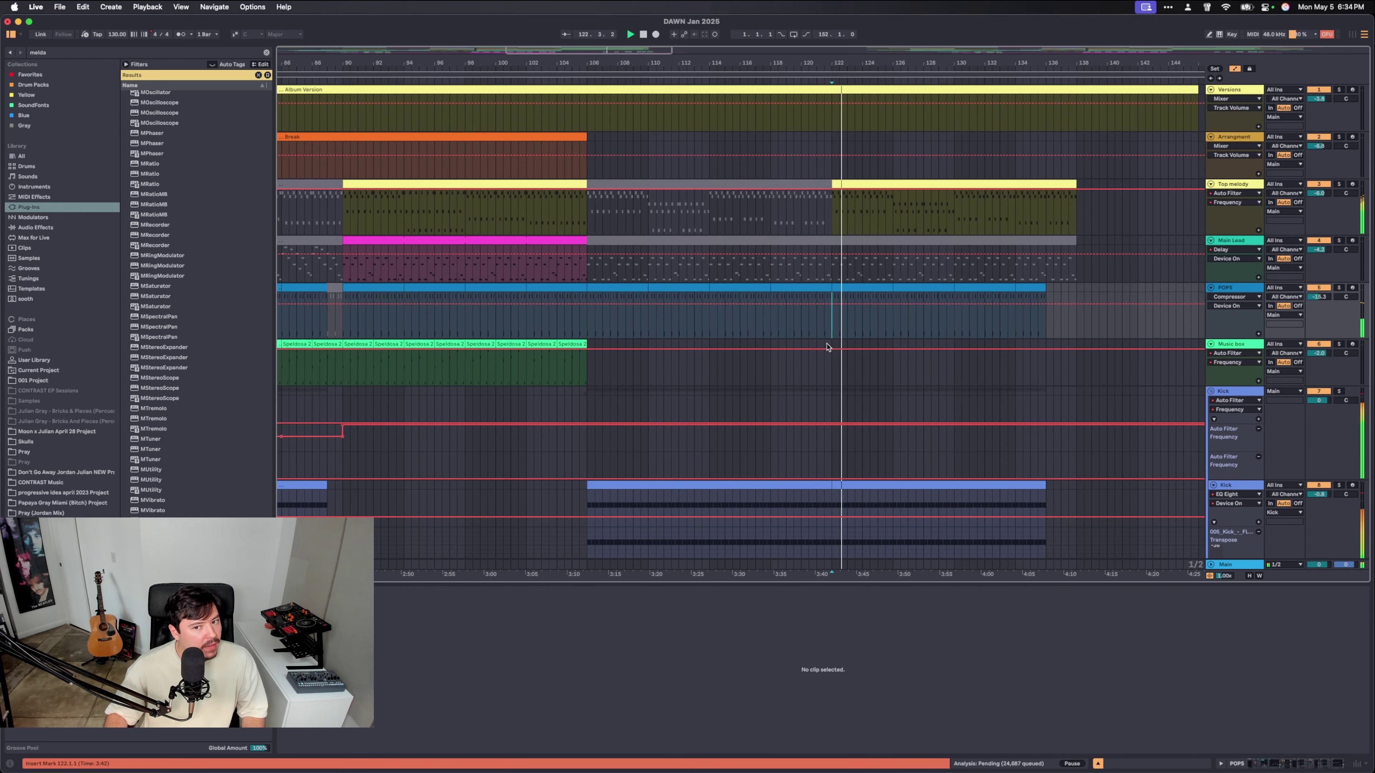
Look over the Kick and POPS tracks during playback and move the playback start from bar 106 to bar 105.
scroll(827, 347, "down", 1)
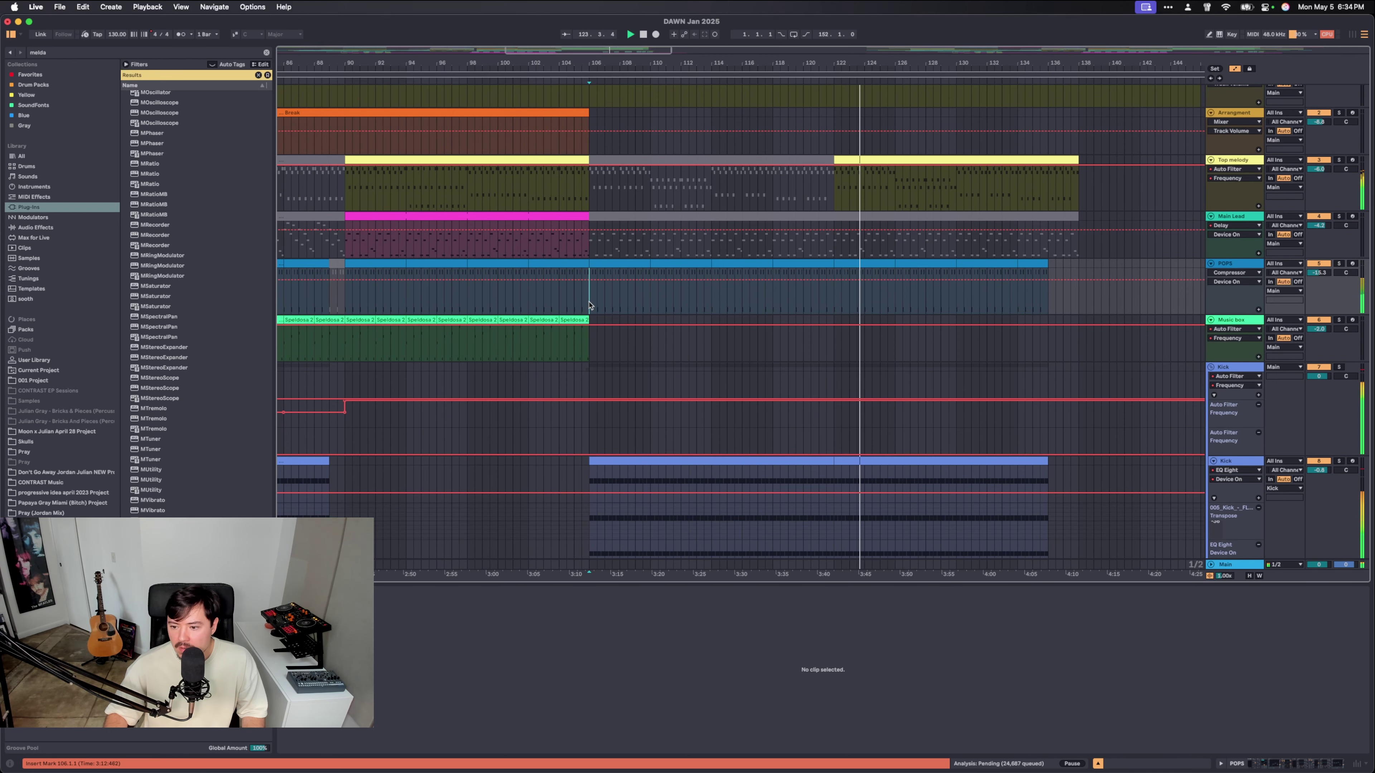
scroll(589, 304, "down", 10)
scroll(591, 304, "up", 2)
scroll(590, 303, "up", 1)
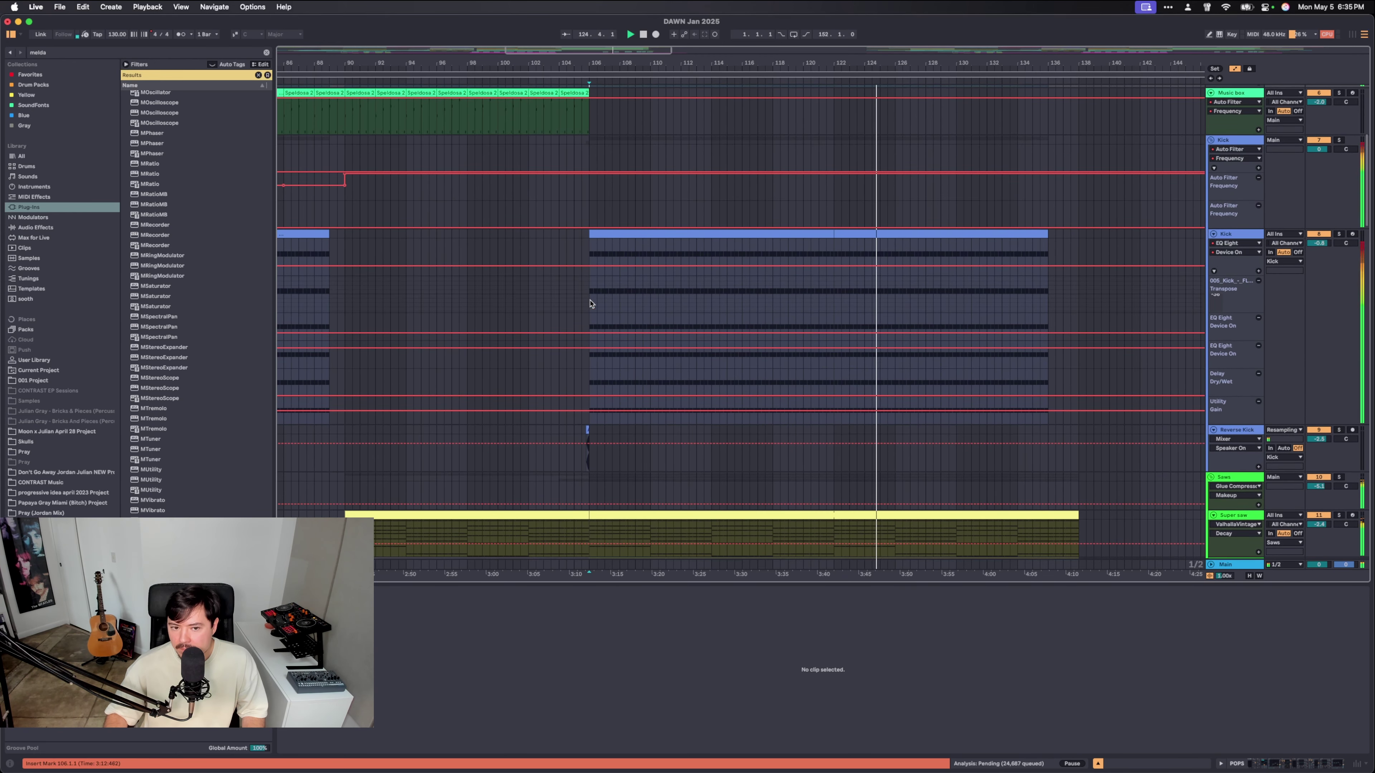
left_click(590, 303)
scroll(590, 303, "up", 10)
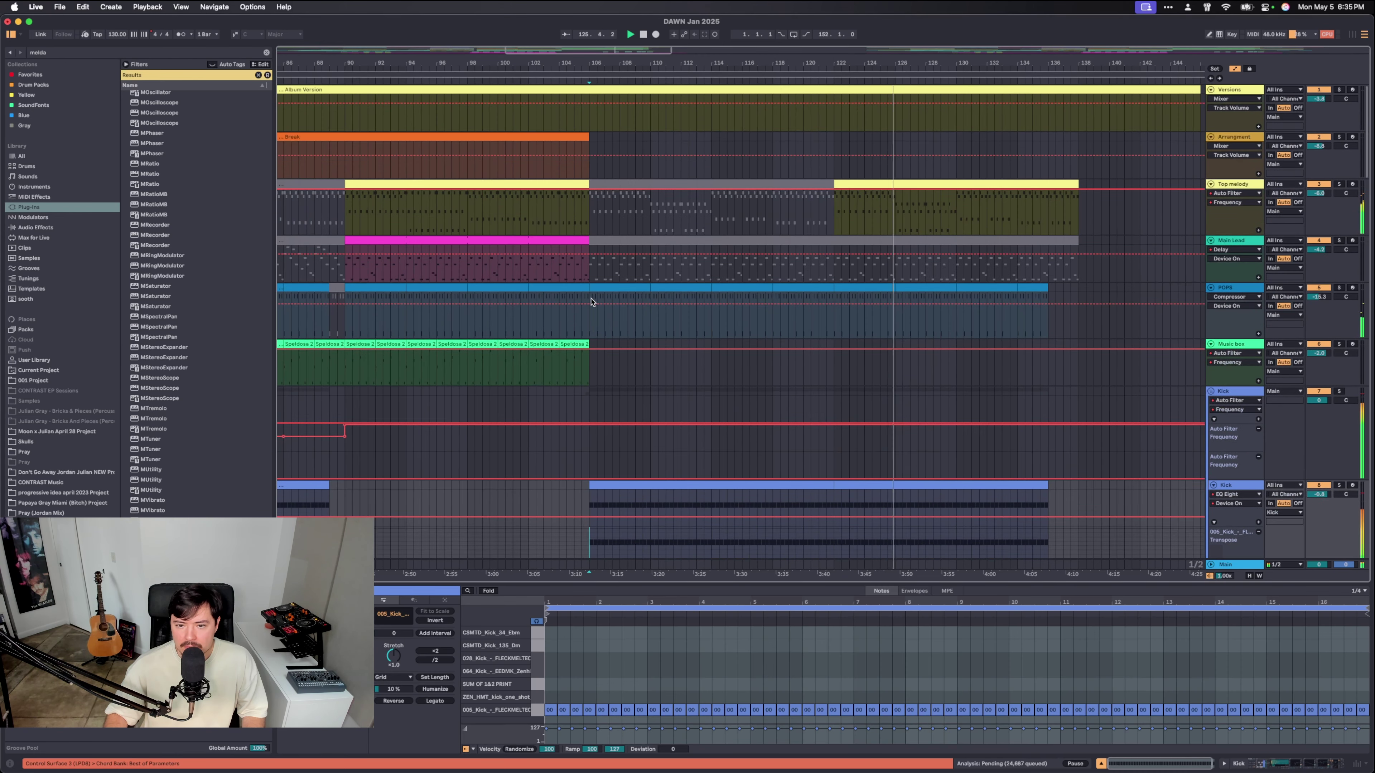
left_click(571, 332)
left_click(571, 332)
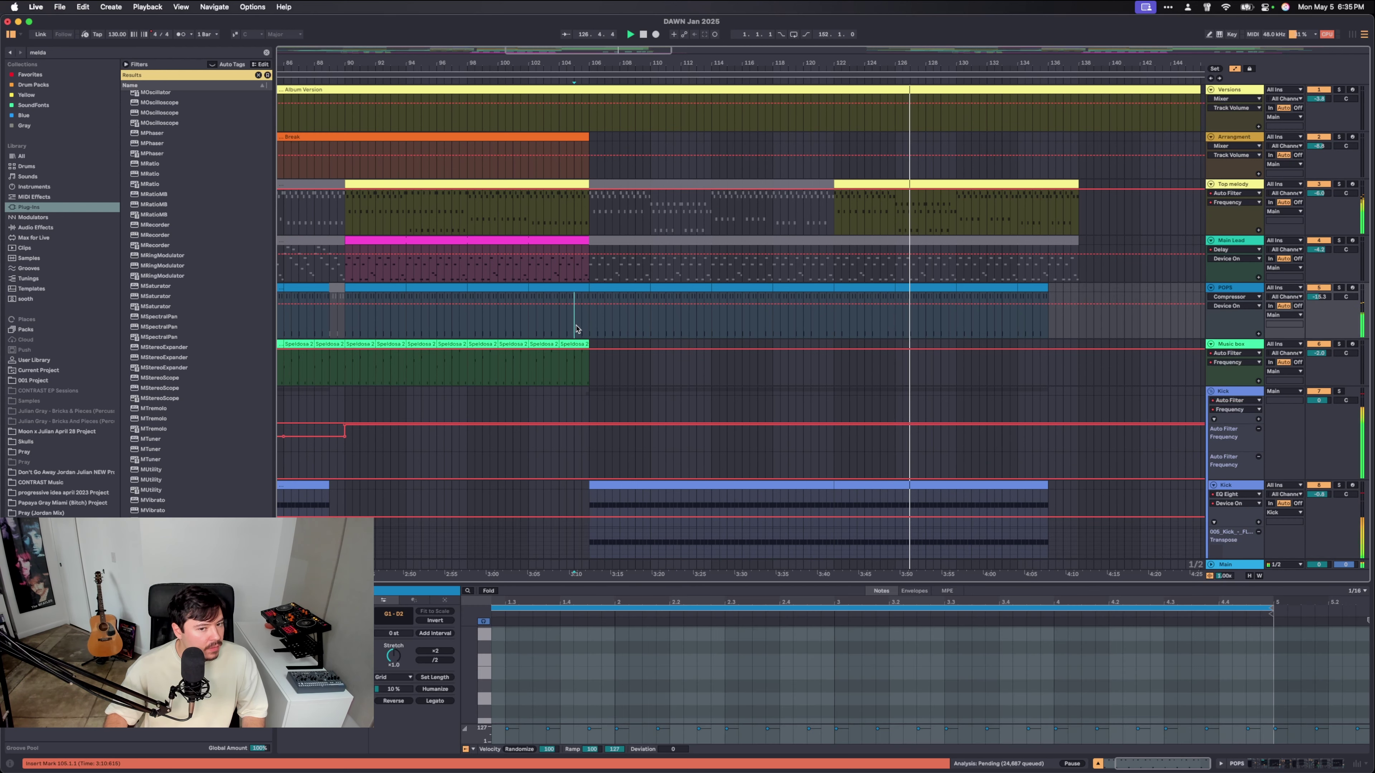
Find the Vocals group and play the soloed Main vocal from its first clip at about bar 73.
scroll(574, 309, "down", 20)
left_click(1243, 424)
left_click(1211, 417)
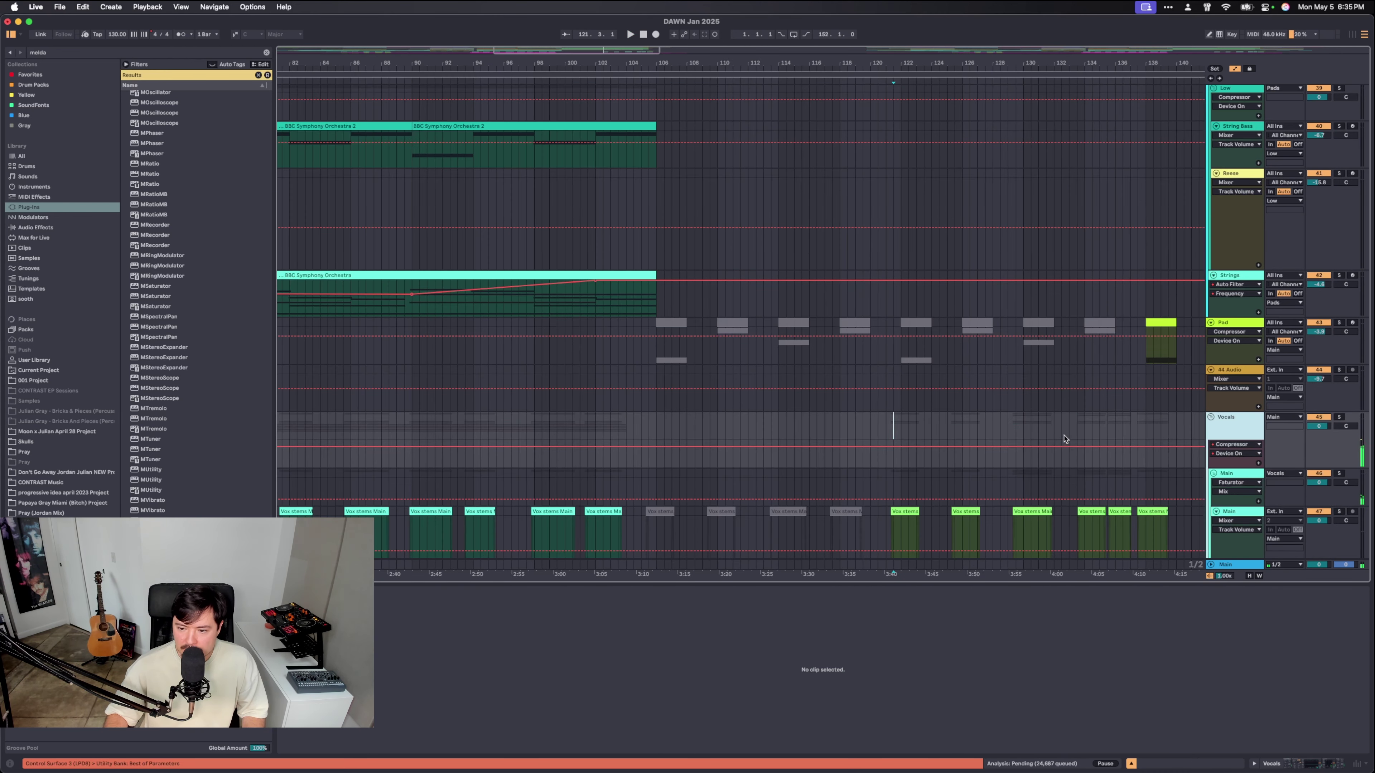
scroll(812, 325, "down", 10)
left_click(671, 325)
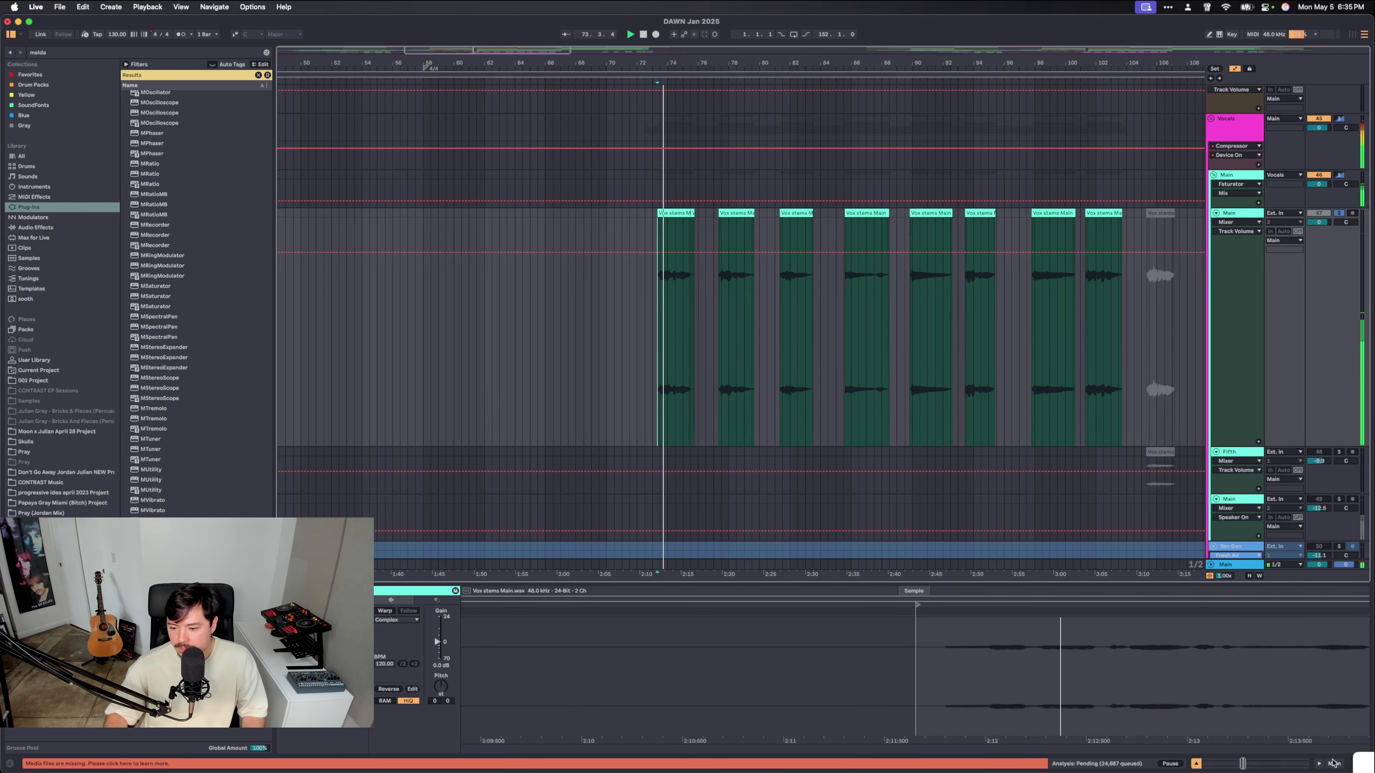
Show the device chain of the Main vocal group while the vocal plays.
left_click(1321, 764)
left_click(965, 301)
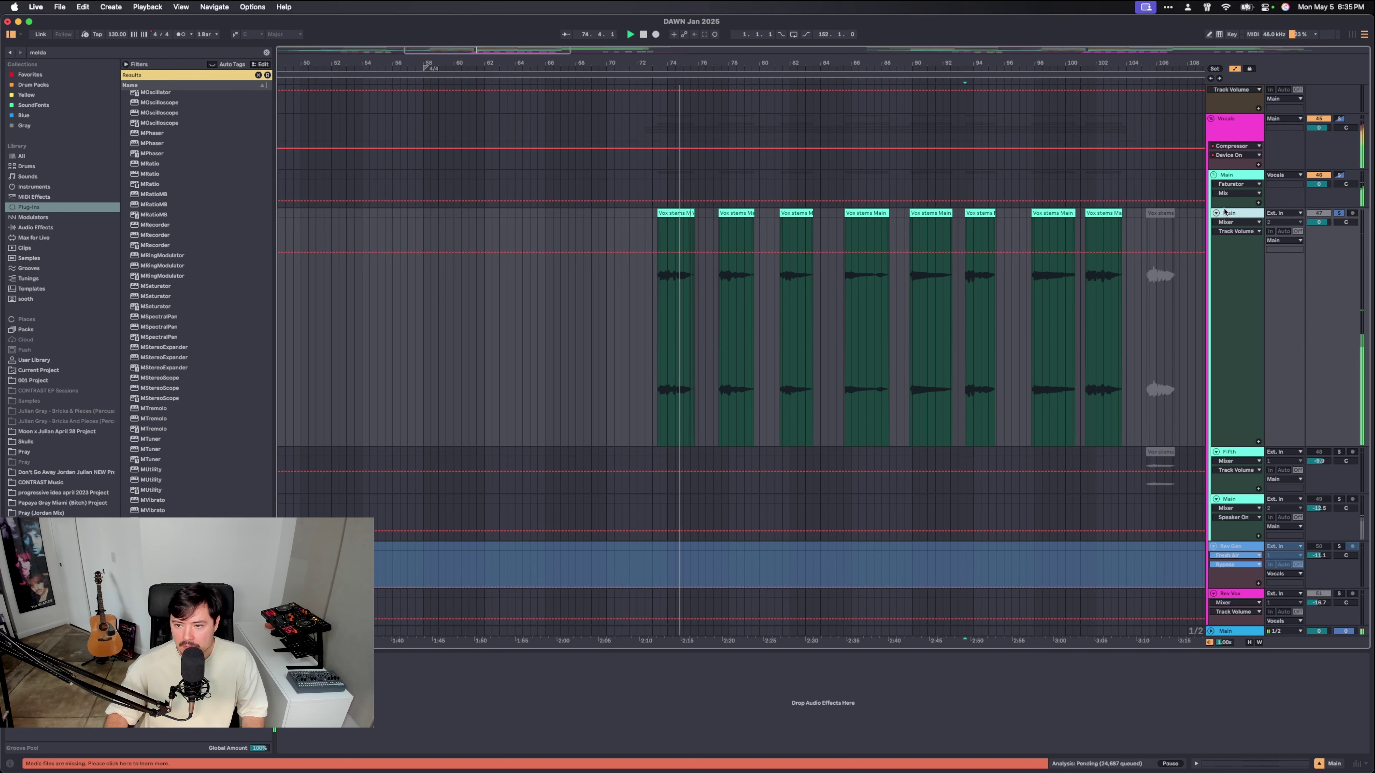
left_click(1213, 200)
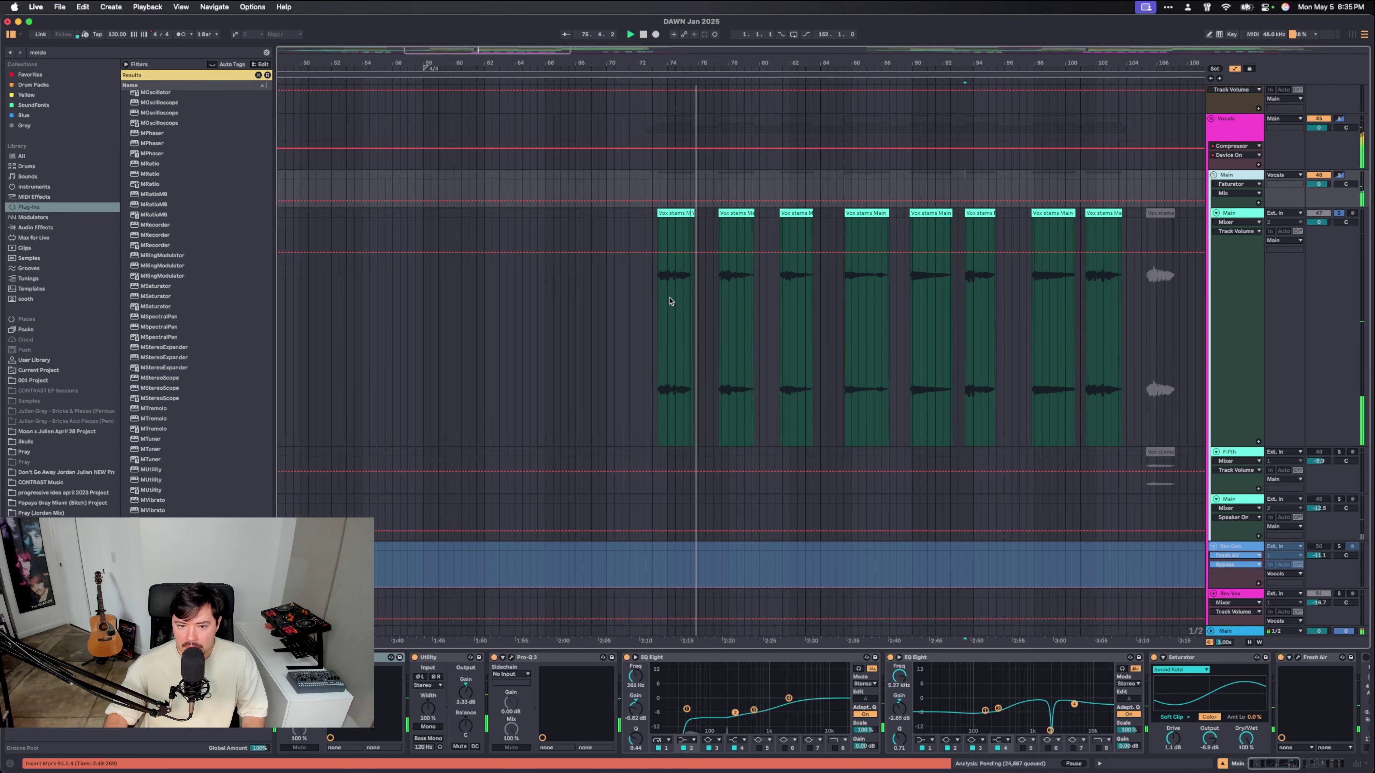
Point out the first Main vocal clips by selecting the opening phrase and placing the marker at bar 79.
left_click(674, 211)
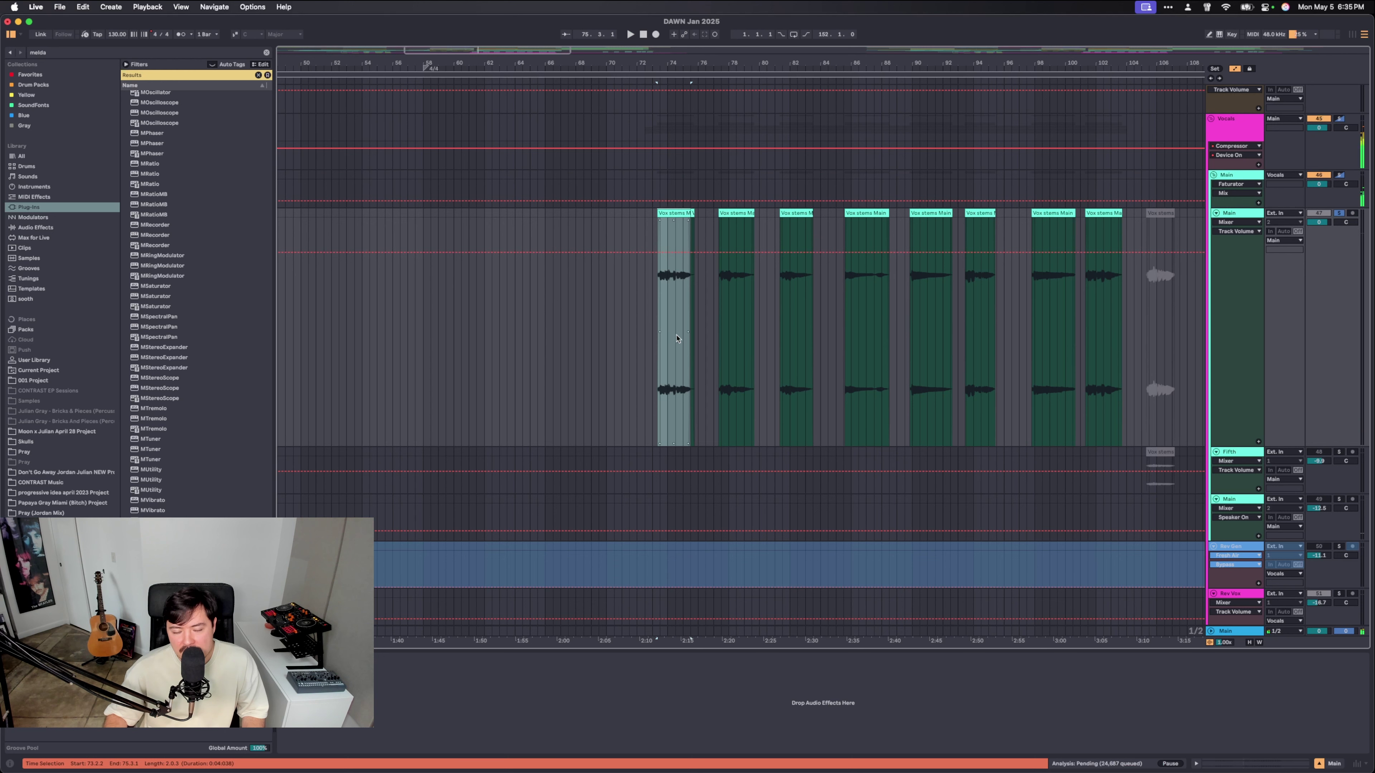
left_click(662, 291)
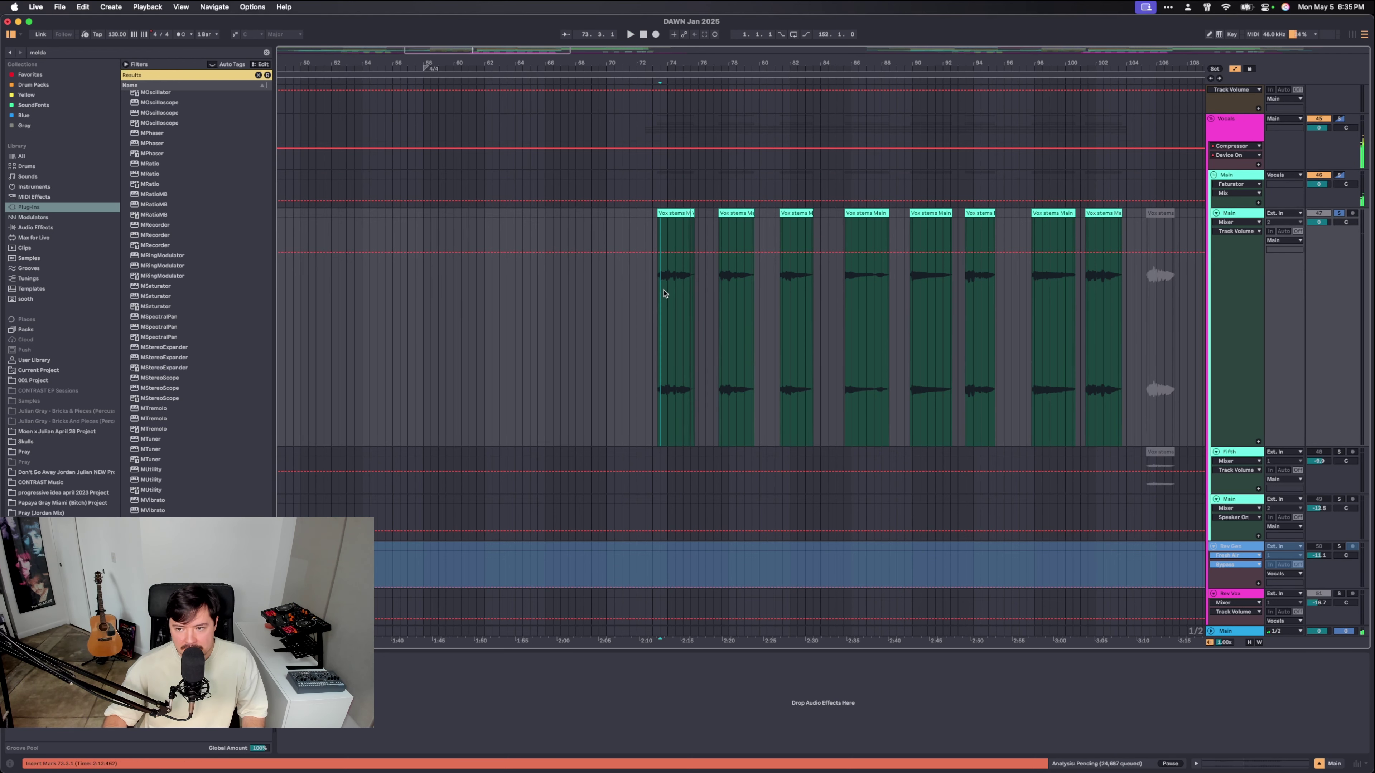
left_click_drag(665, 293, 746, 289)
left_click(744, 292)
scroll(739, 297, "down", 2)
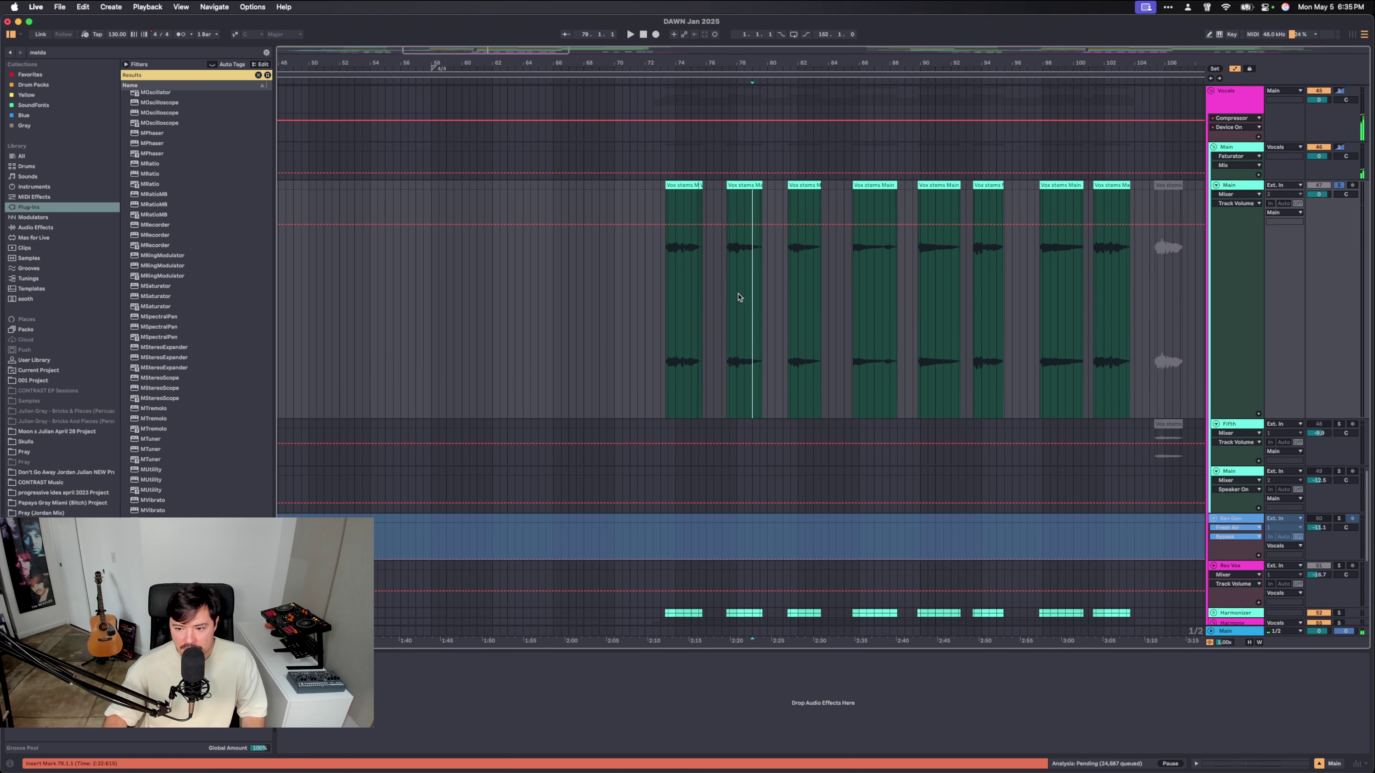
scroll(739, 297, "up", 1)
Open the Main vocal group's Virtual Mix Rack, move its window into view to show the microphone module, and close it.
left_click(722, 187)
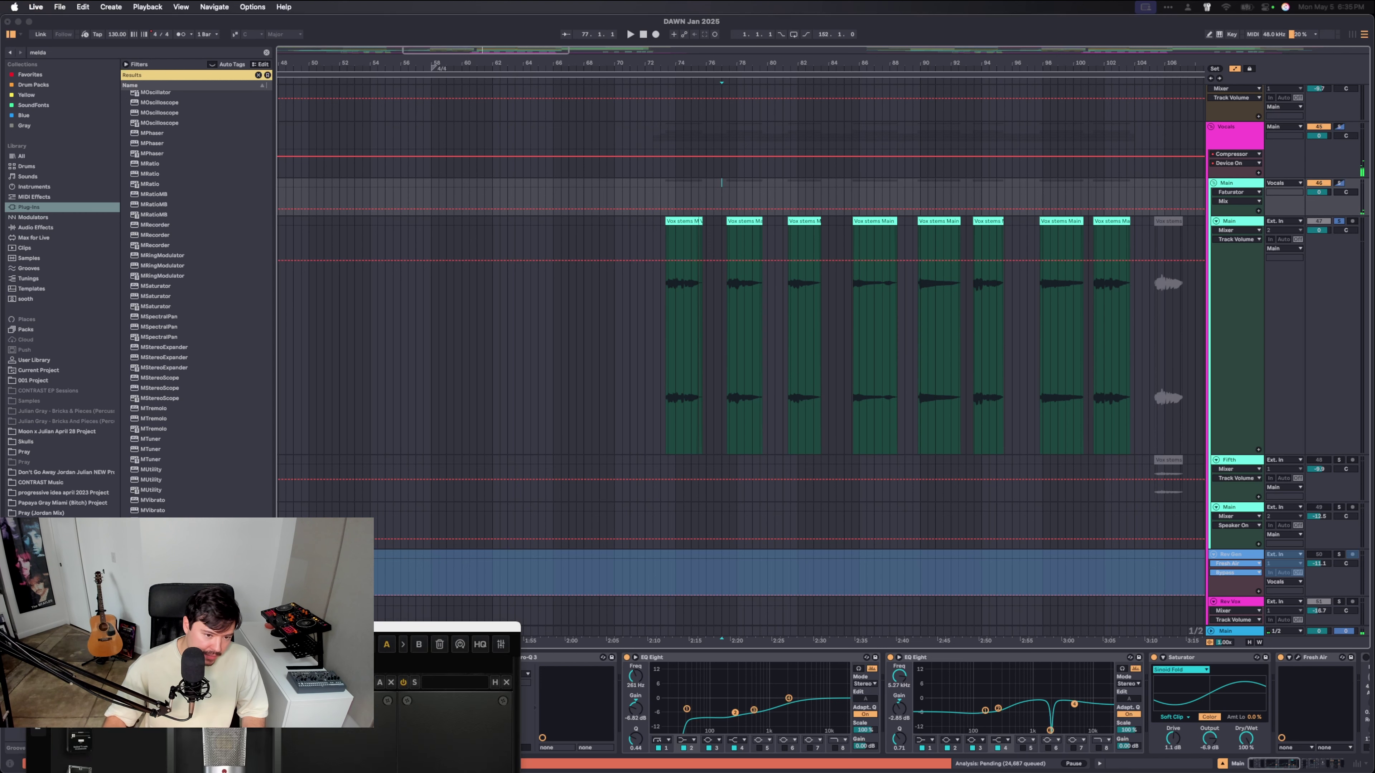
left_click_drag(194, 628, 355, 191)
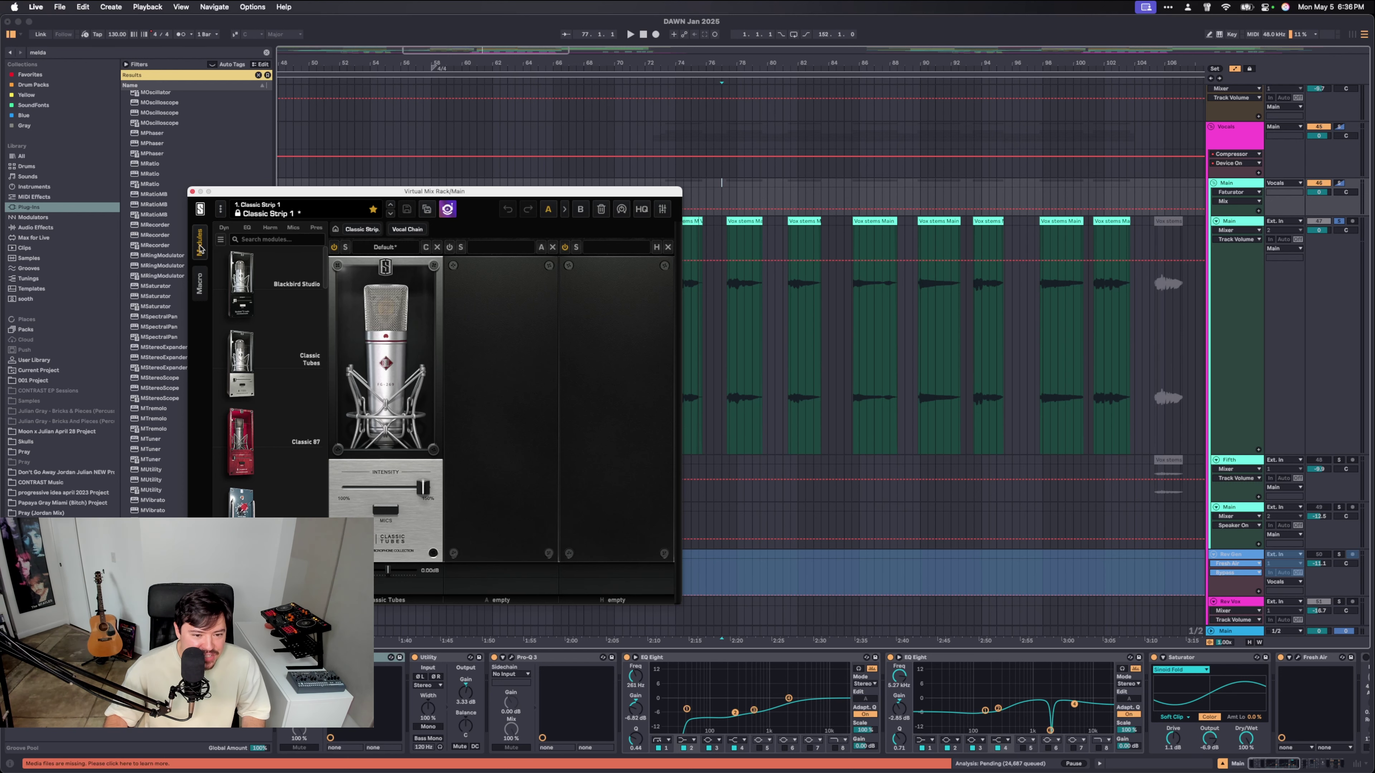
left_click(192, 192)
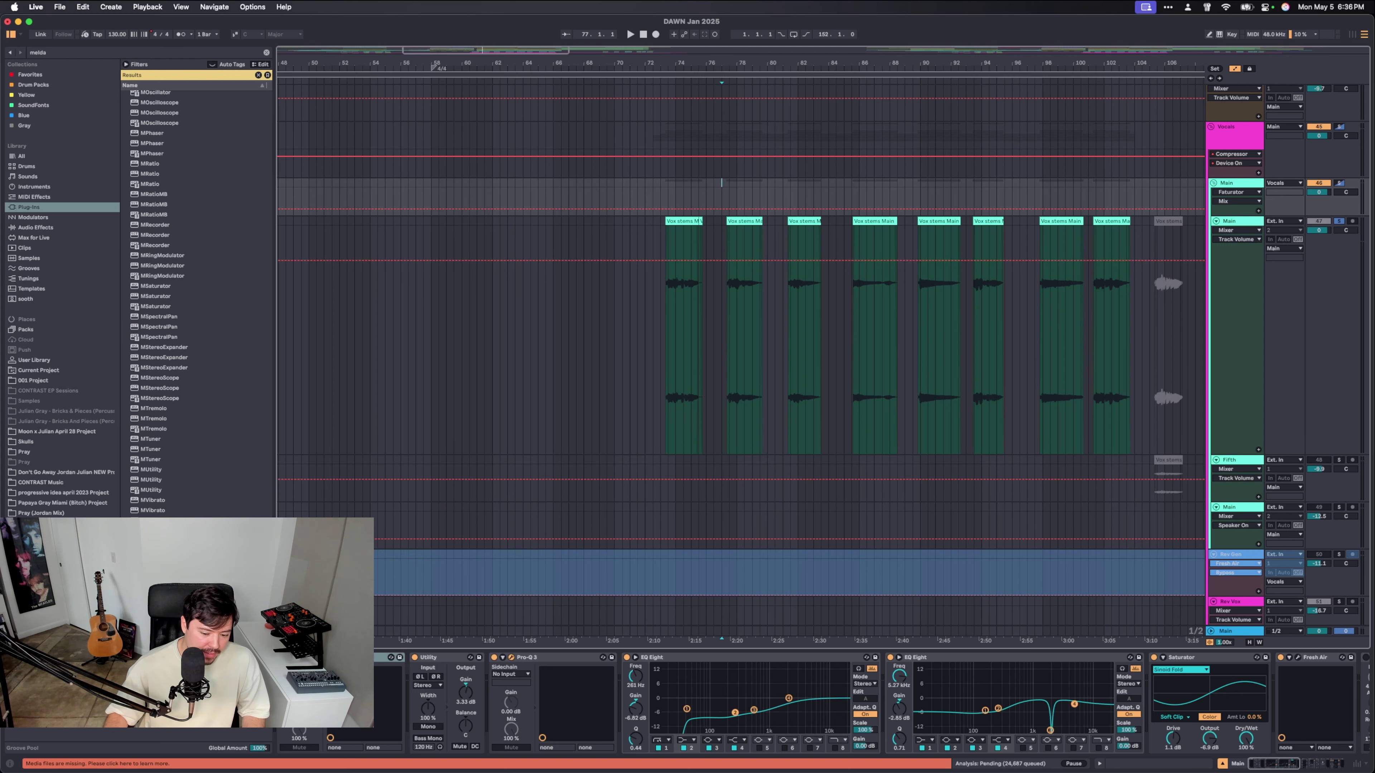
Show Pro-Q 3 on the Main vocal group and compare the vocal with the EQ on and bypassed, playing from bar 77.
key("super+alt+p")
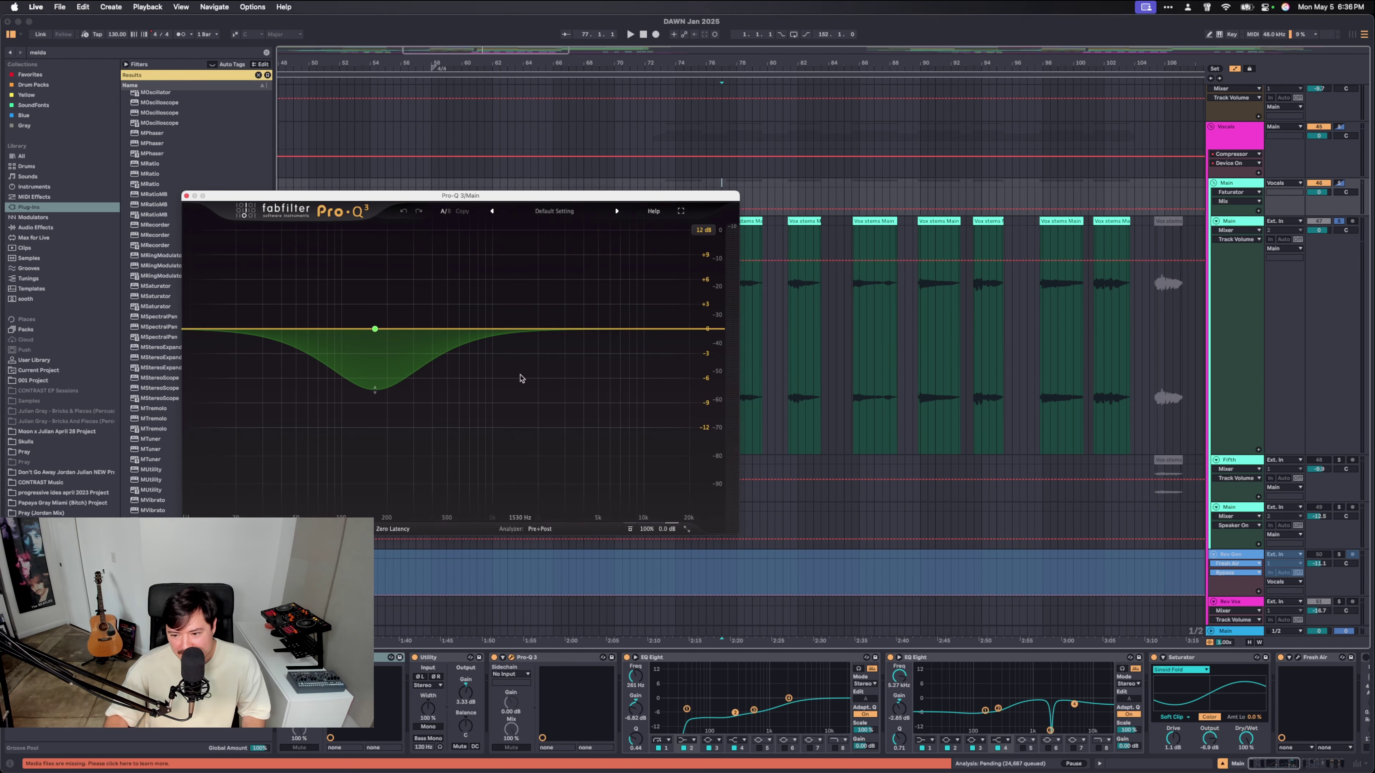
key("space")
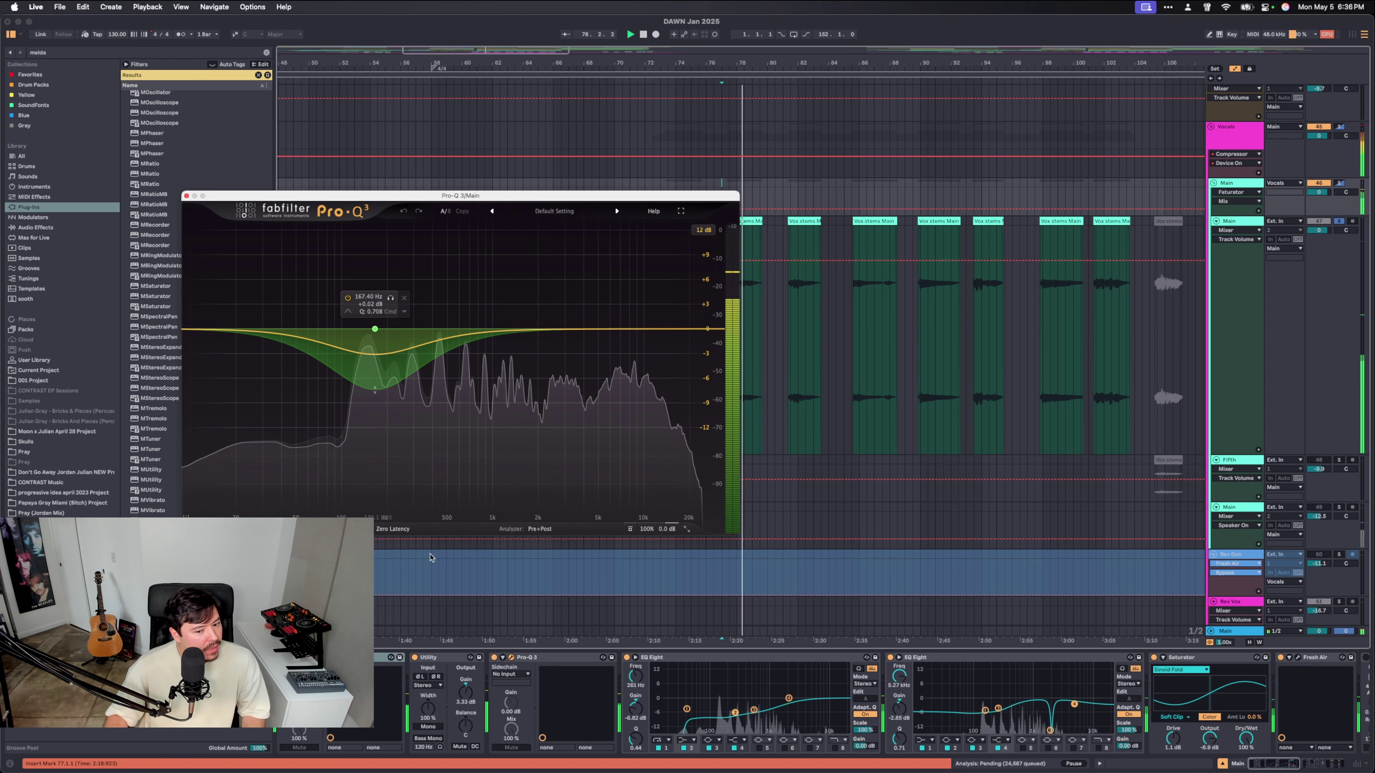
left_click(493, 657)
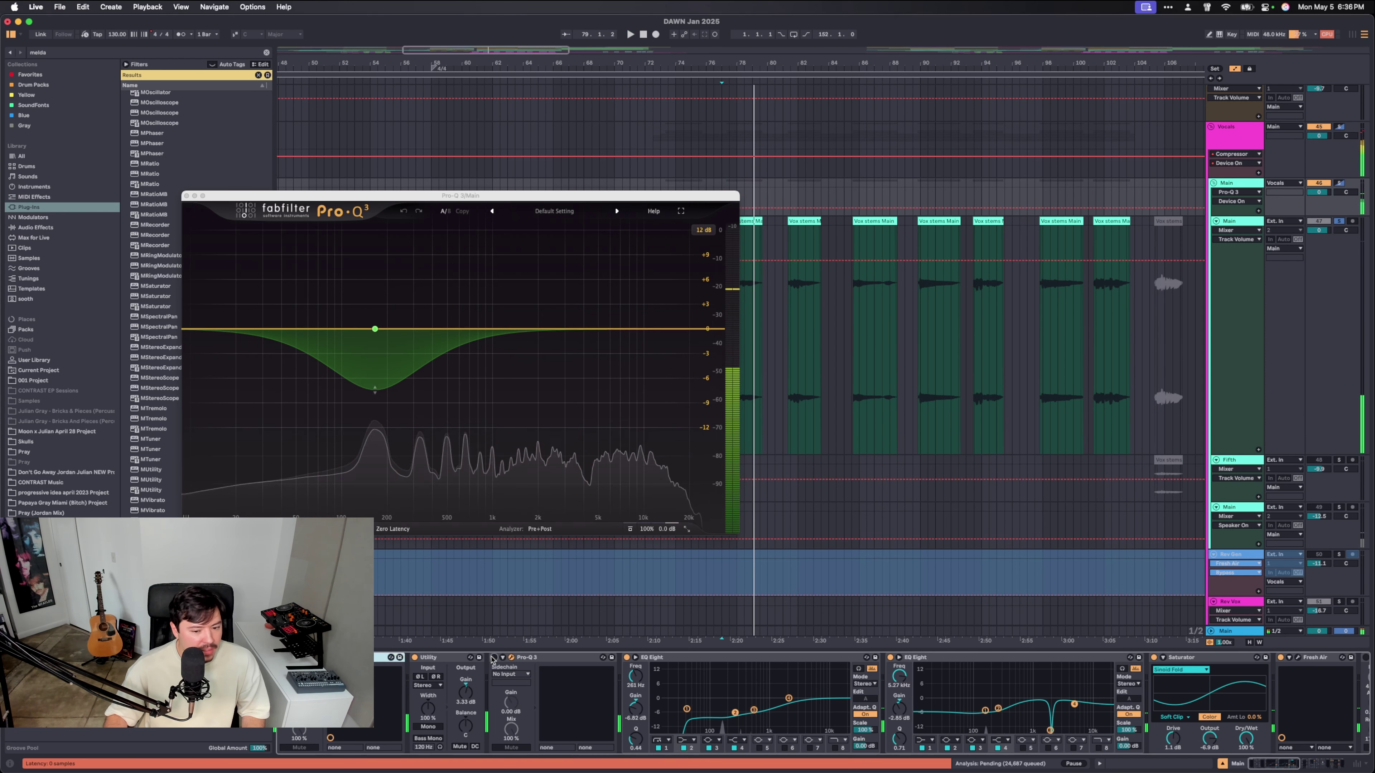
key("space")
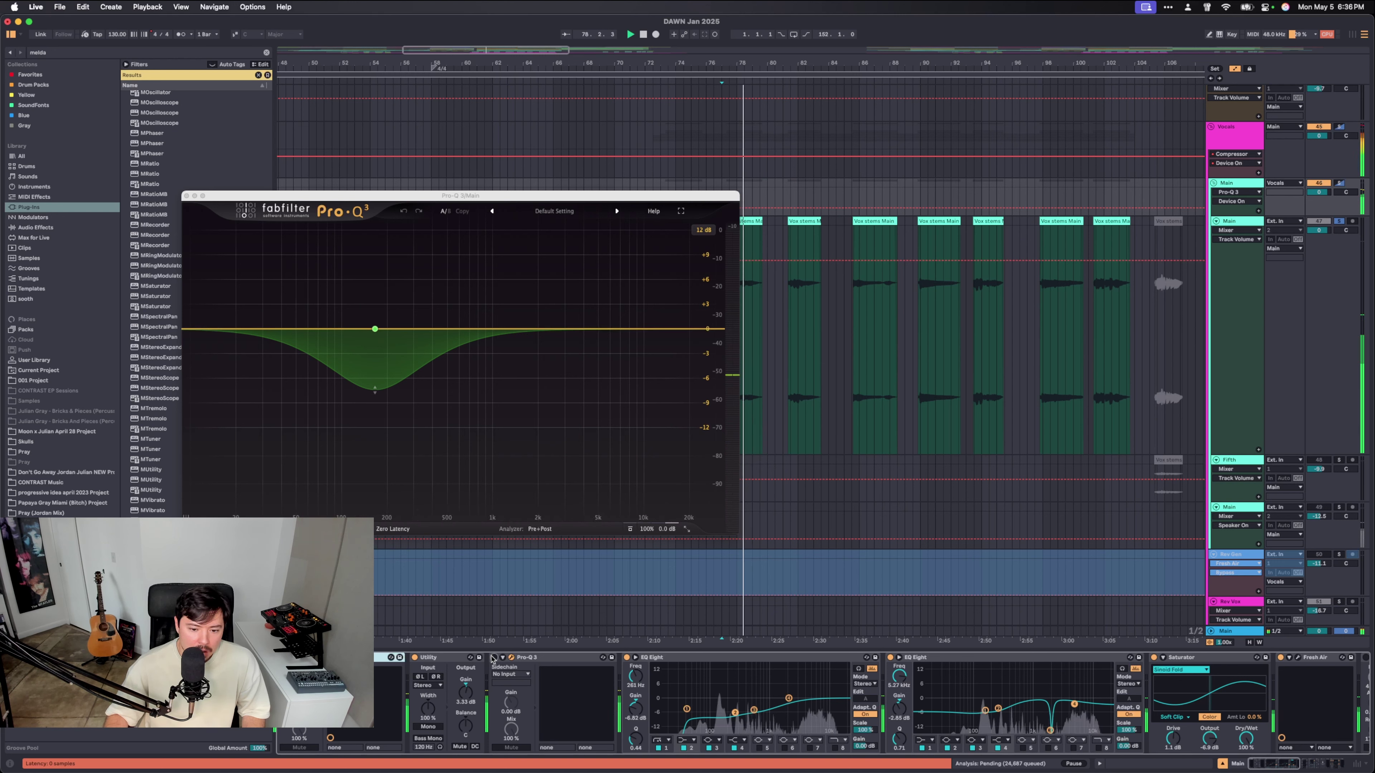
left_click(493, 657)
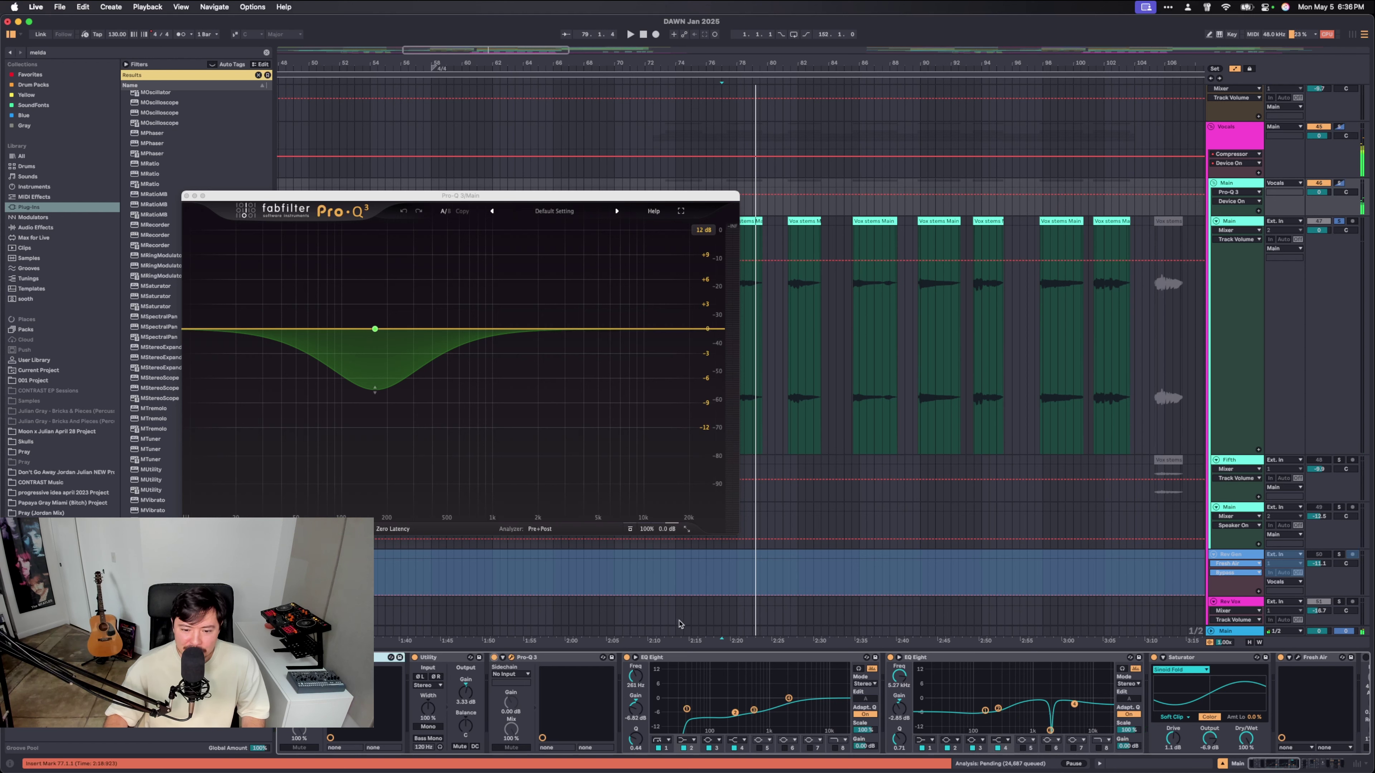
Select the first EQ Eight on the Main vocal group and look along the chain to the Glue Compressor.
left_click(691, 661)
scroll(692, 661, "right", 5)
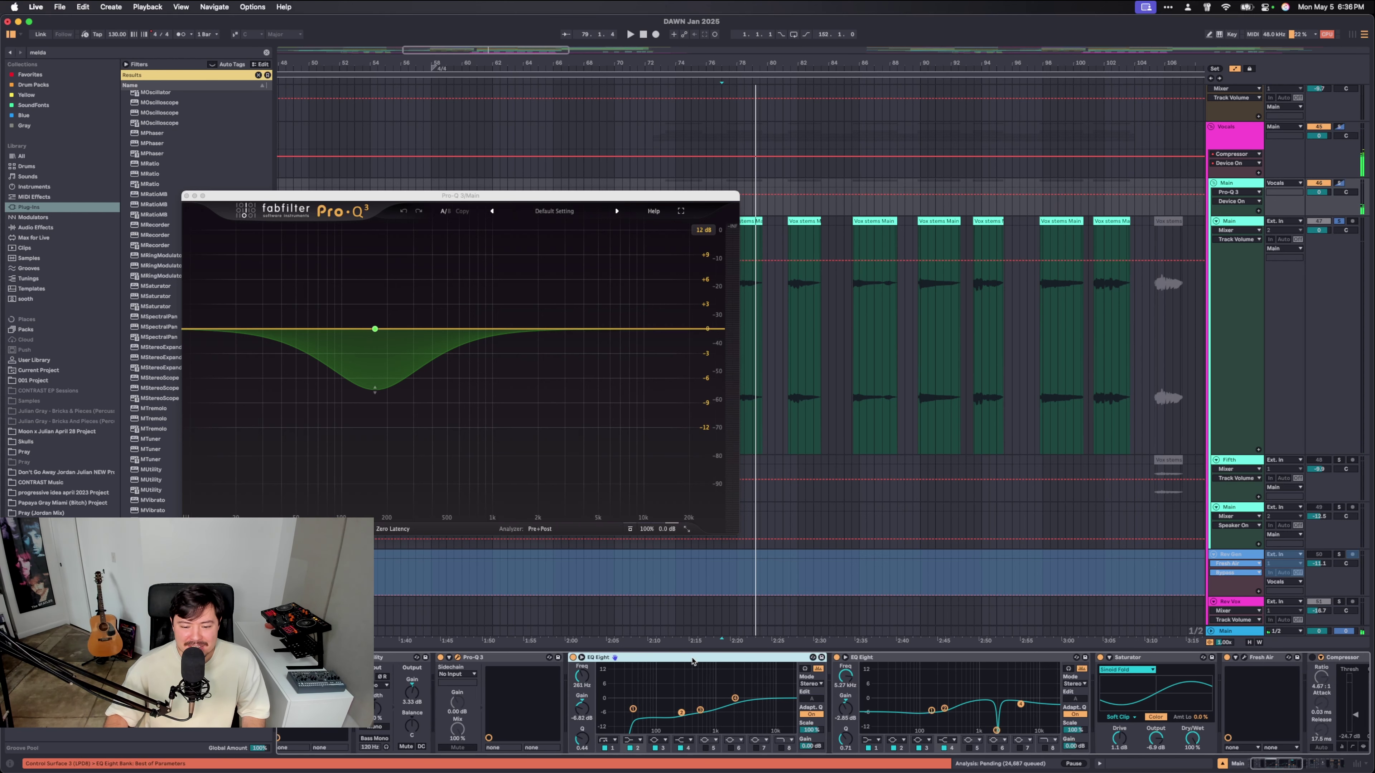
scroll(619, 704, "right", 6)
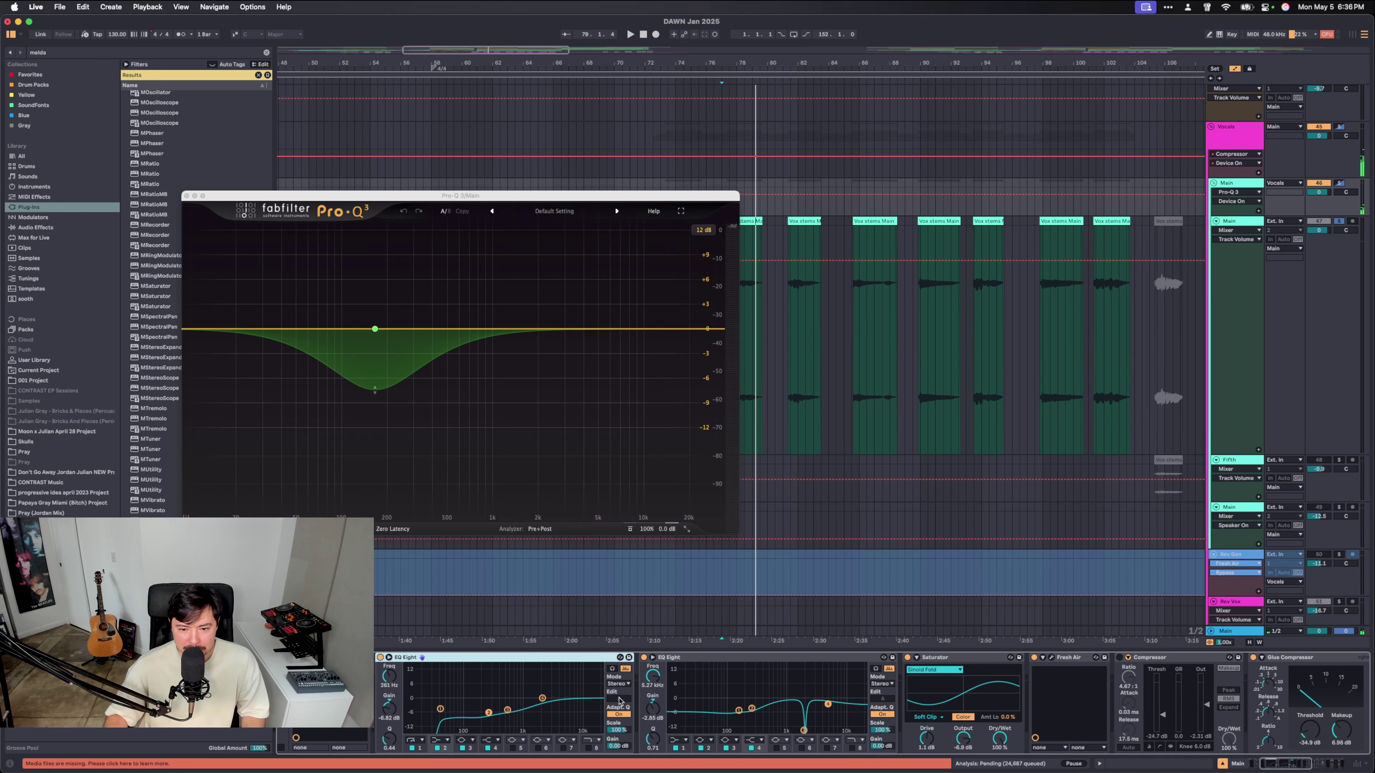